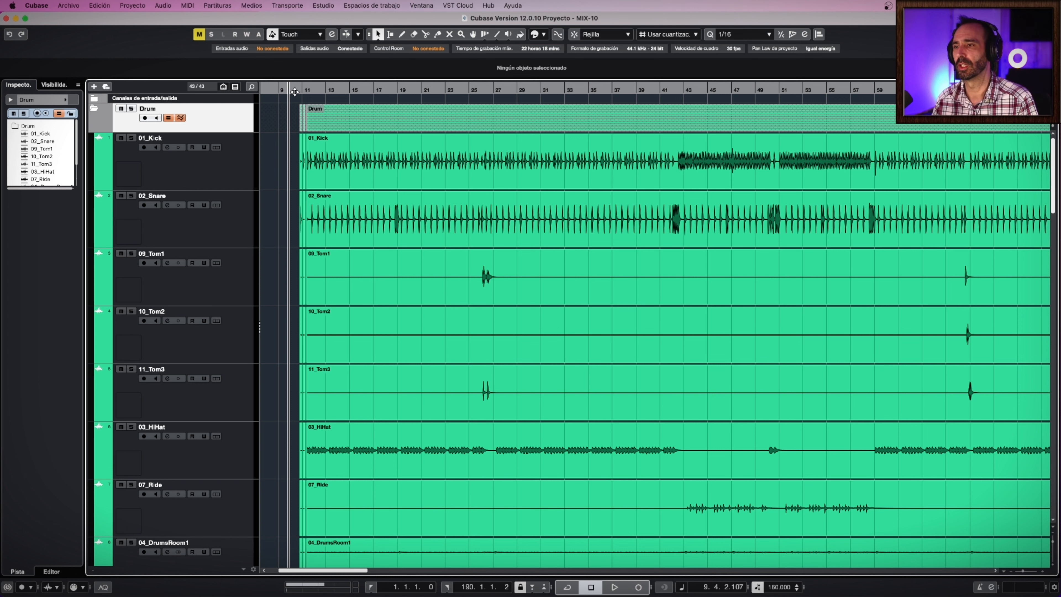
Play the song from before bar 11 and review every track from drums to backing vocals, then stop playback.
key("space")
scroll(336, 347, "down", 1)
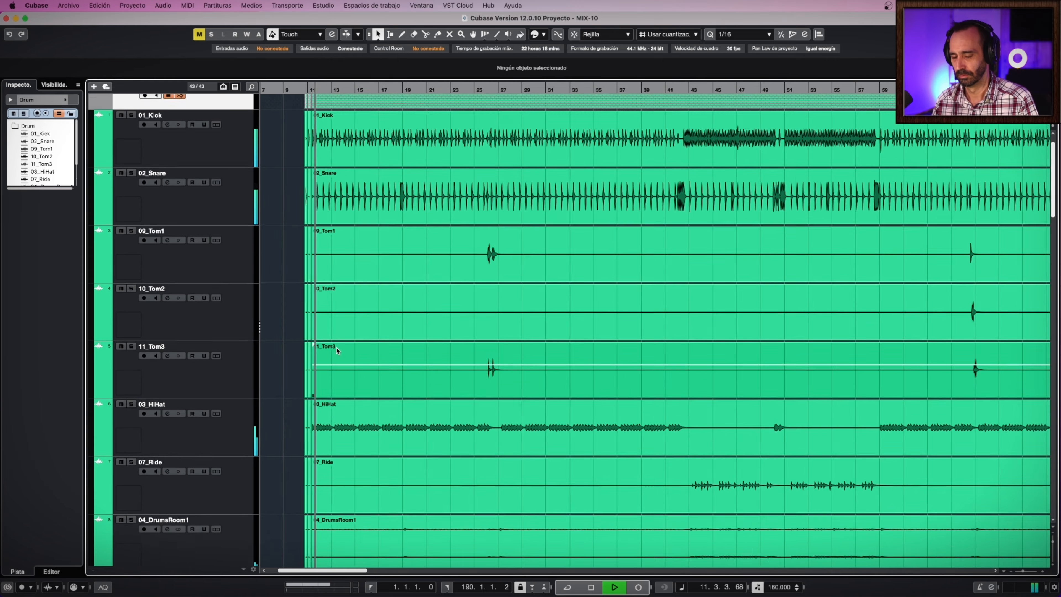
scroll(336, 348, "down", 2)
scroll(336, 347, "down", 3)
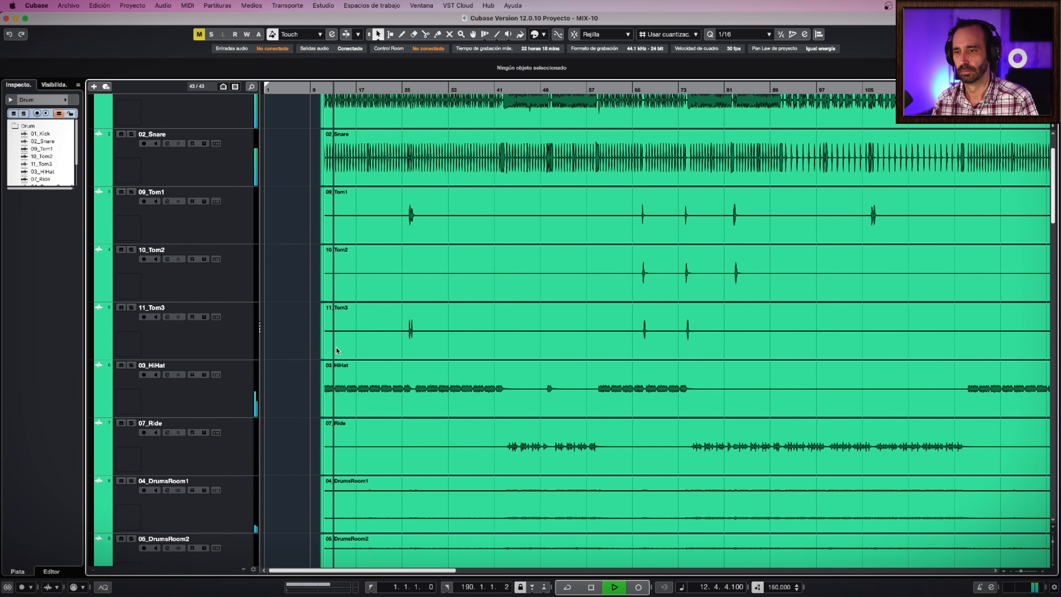
scroll(336, 348, "down", 3)
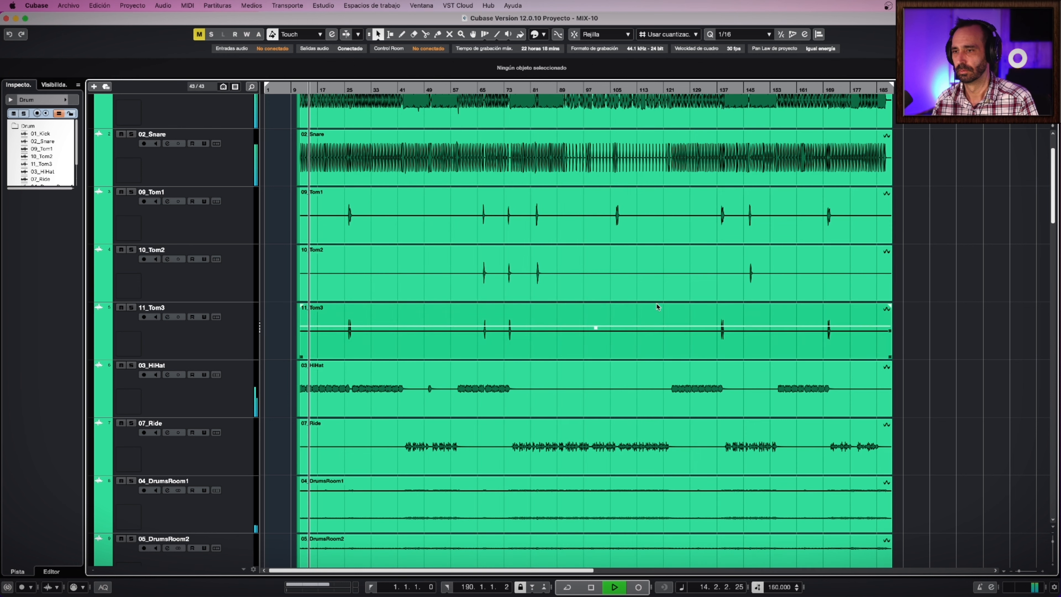
left_click(1055, 545)
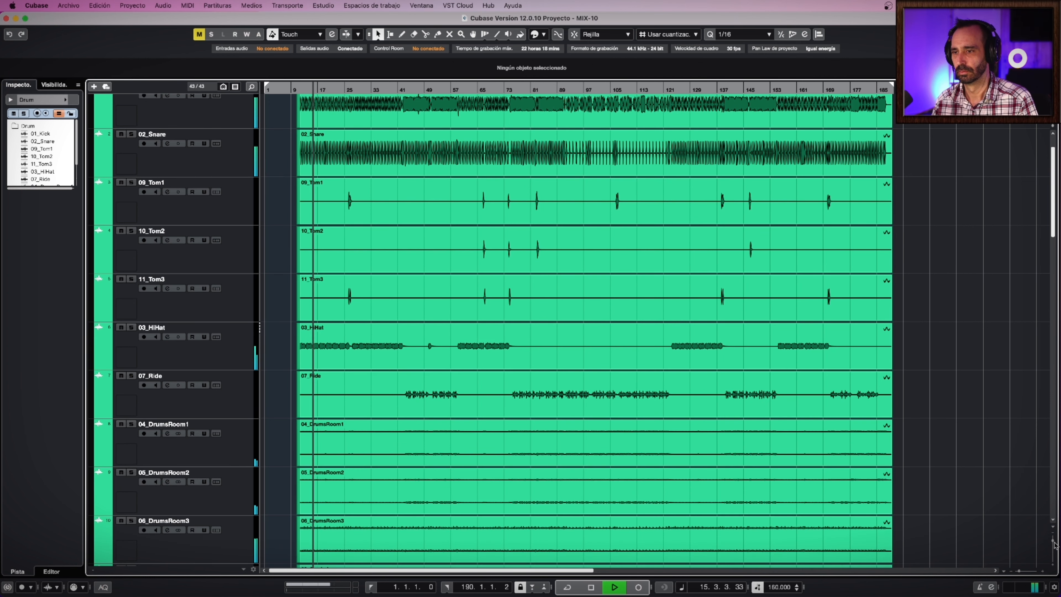
left_click(1055, 545)
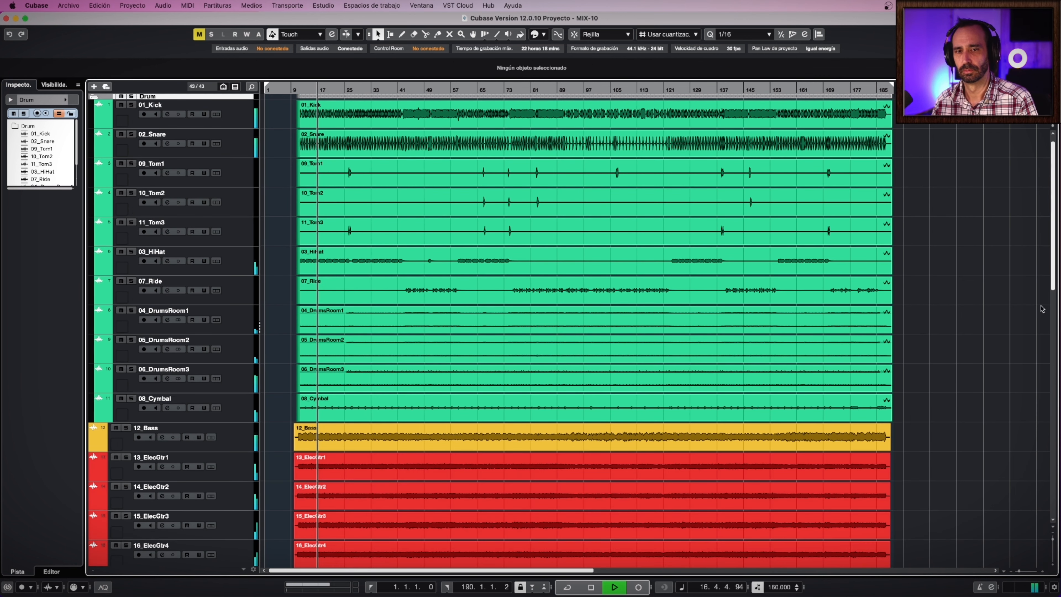
left_click_drag(1053, 255, 1054, 333)
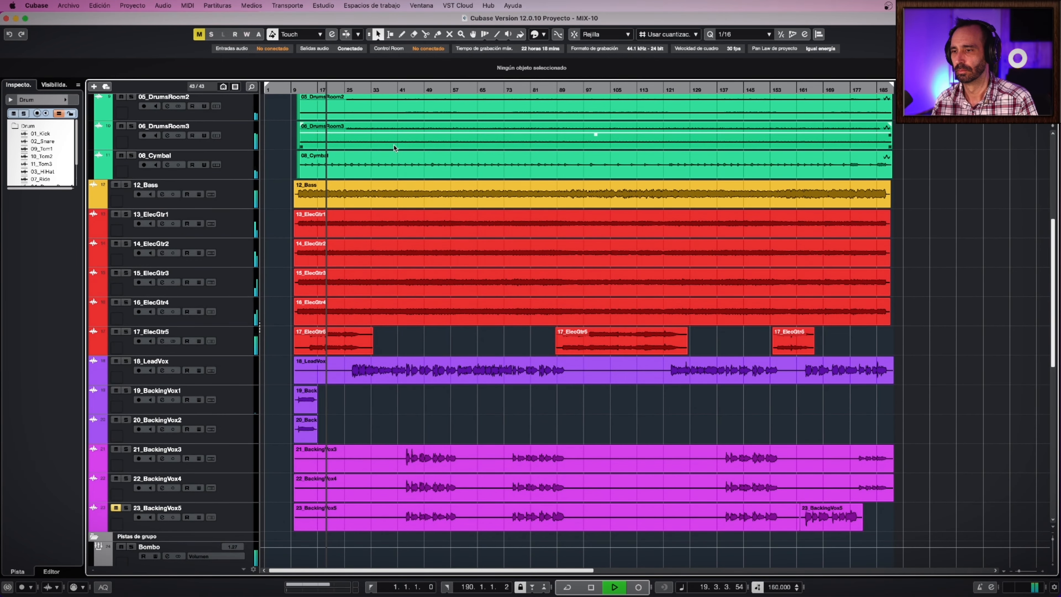
key("space")
Play the song from about bar 27, where the lead vocal enters, with an overview of the surrounding bars.
left_click_drag(346, 89, 353, 201)
key("space")
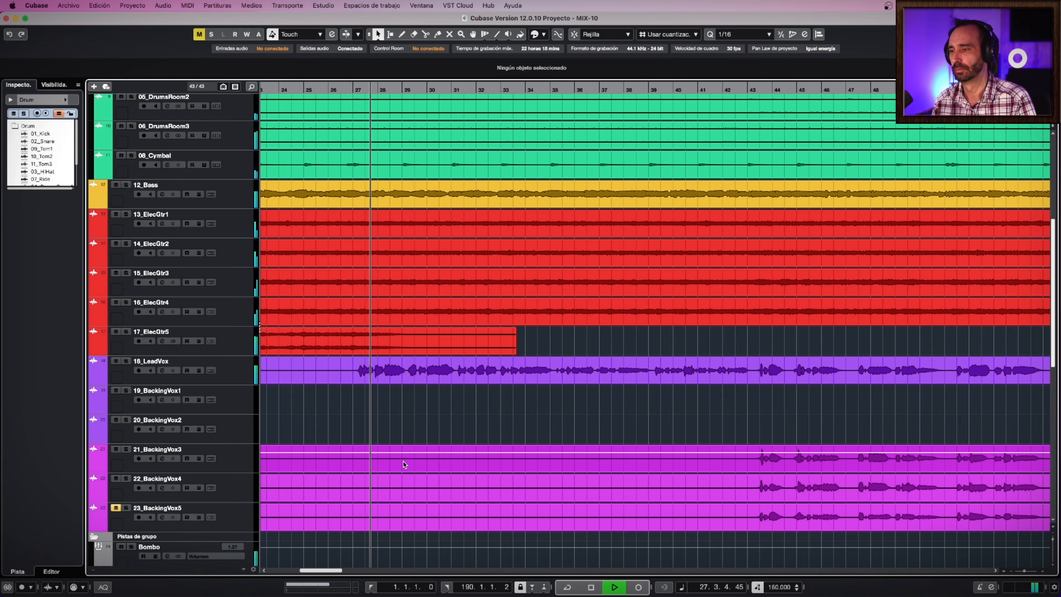
key("g")
key("g")
key("g")
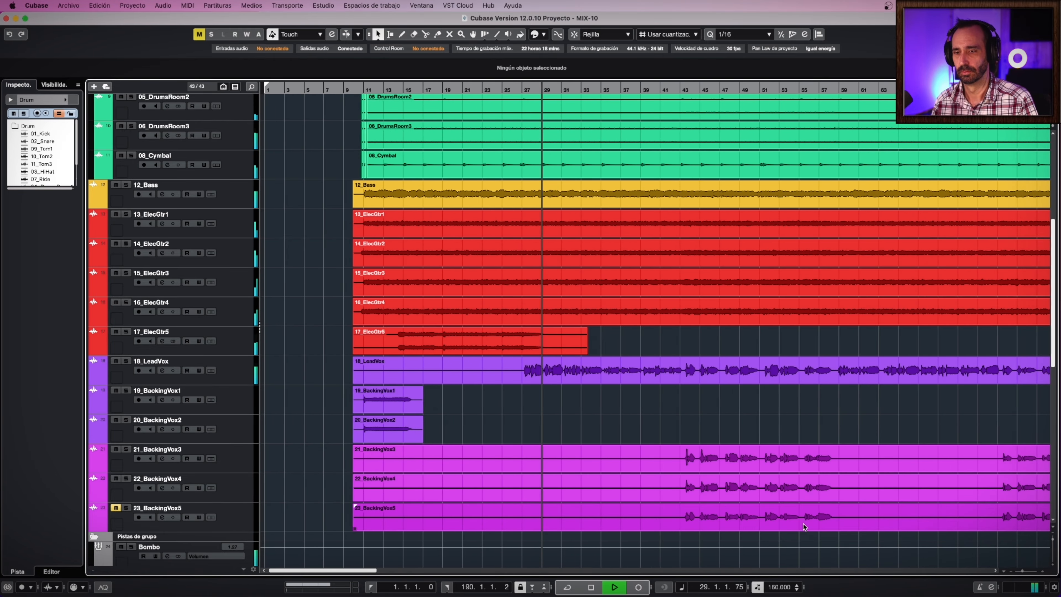
Continue playback from about bar 43, where the backing vocals enter, and stop after listening to the passage.
scroll(805, 527, "right", 5)
scroll(805, 527, "up", 2)
scroll(803, 526, "down", 1)
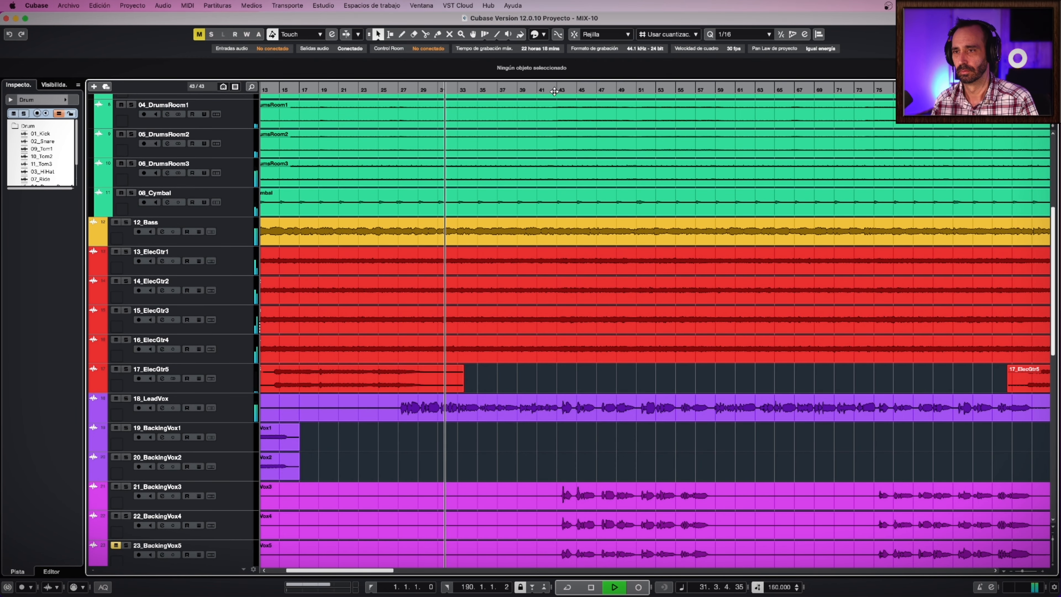
left_click(557, 89)
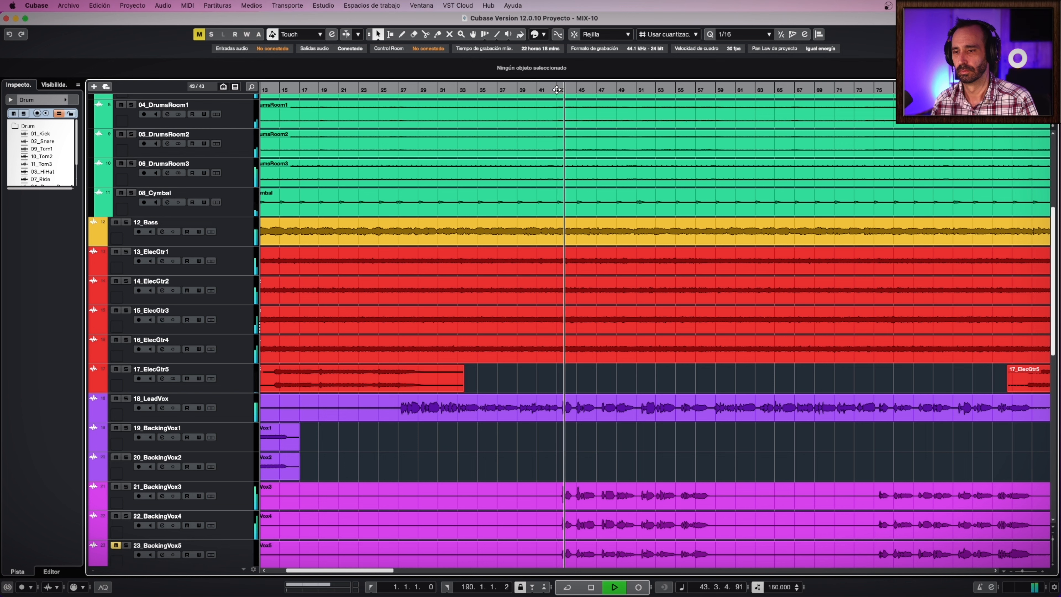
key("g")
key("g")
key("g")
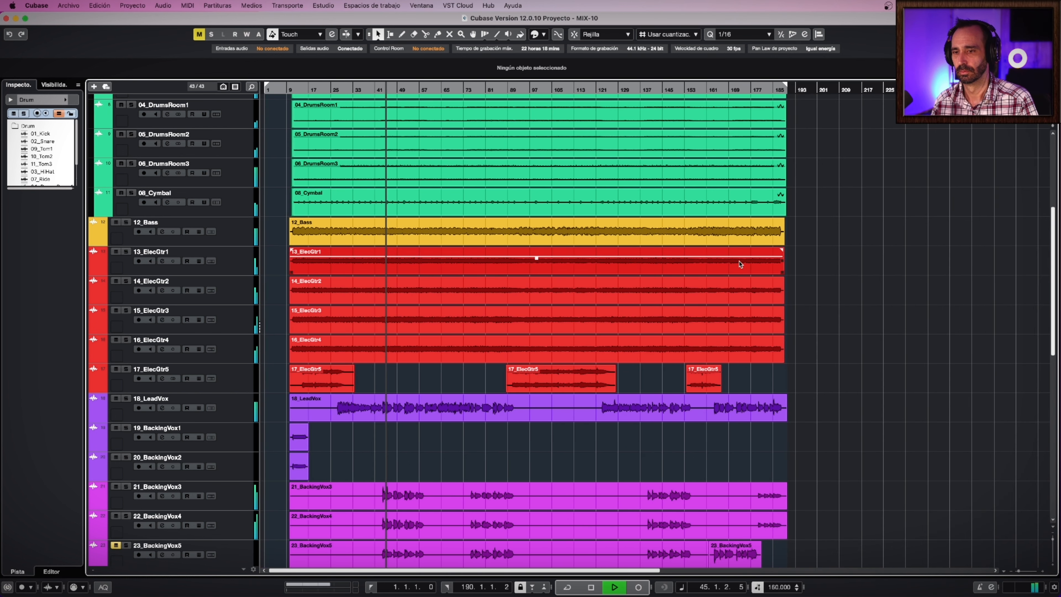
key("space")
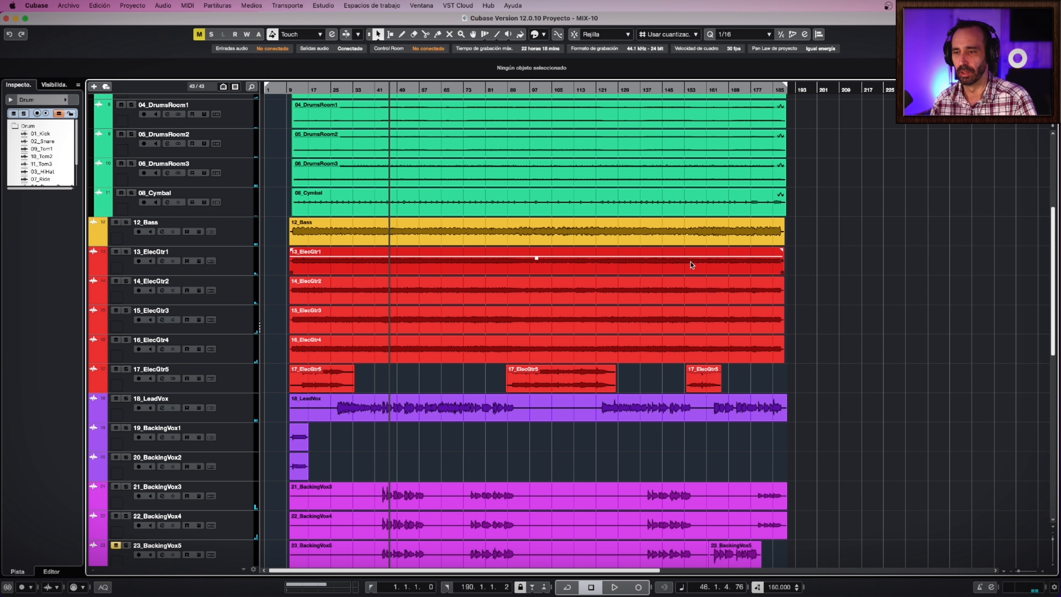
Open the MixConsole to review the channels, inserts and sends, and return to the project window.
key("F3")
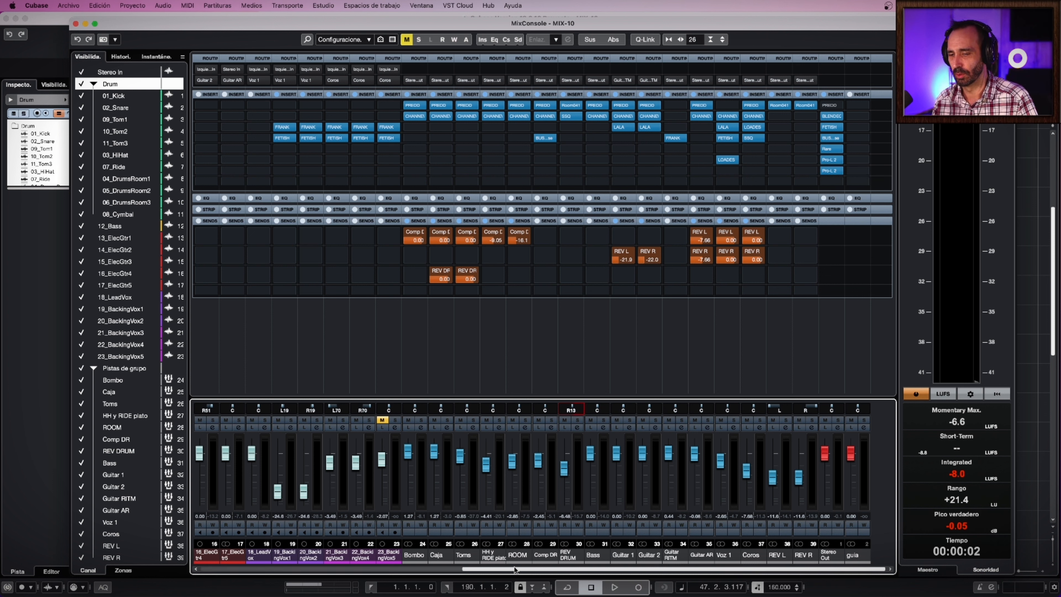
left_click_drag(515, 569, 399, 569)
key("ctrl+Up")
left_click(435, 268)
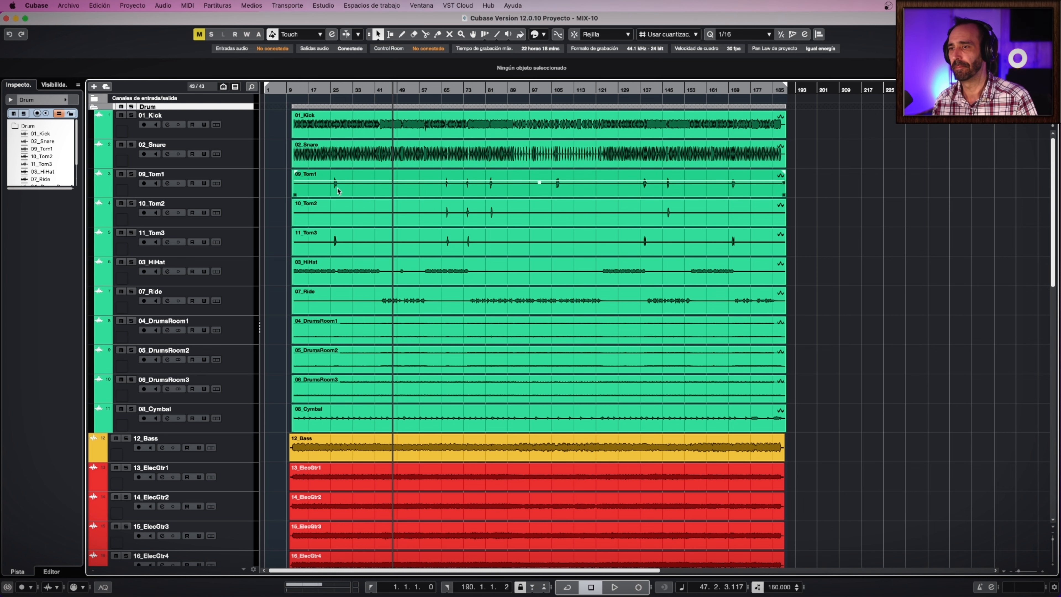
Examine the drum, bass and guitar tracks in the arrangement, from the toms to the electric guitars.
scroll(373, 236, "down", 2)
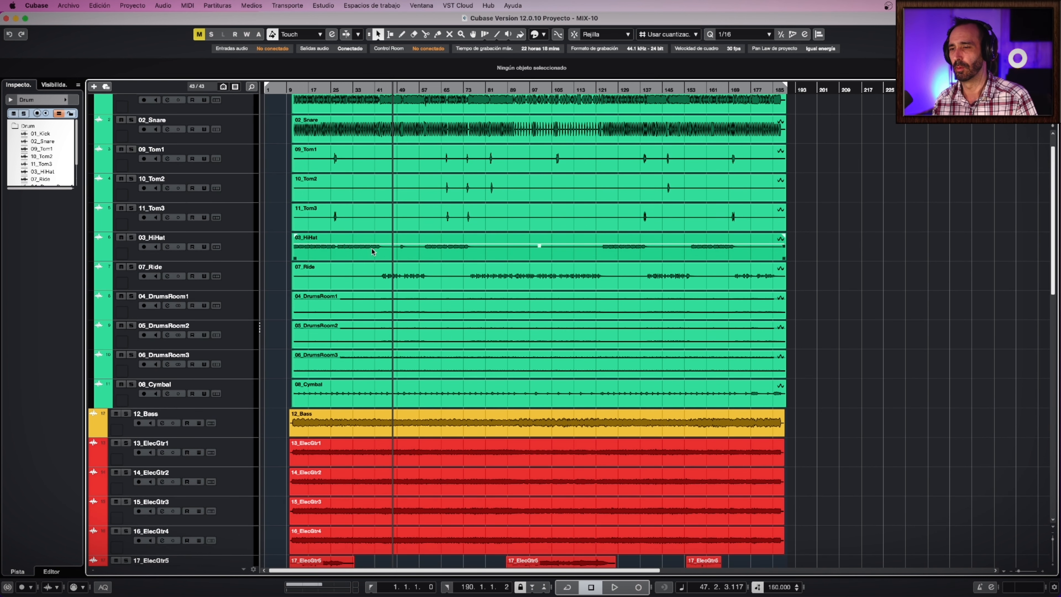
scroll(379, 255, "down", 4)
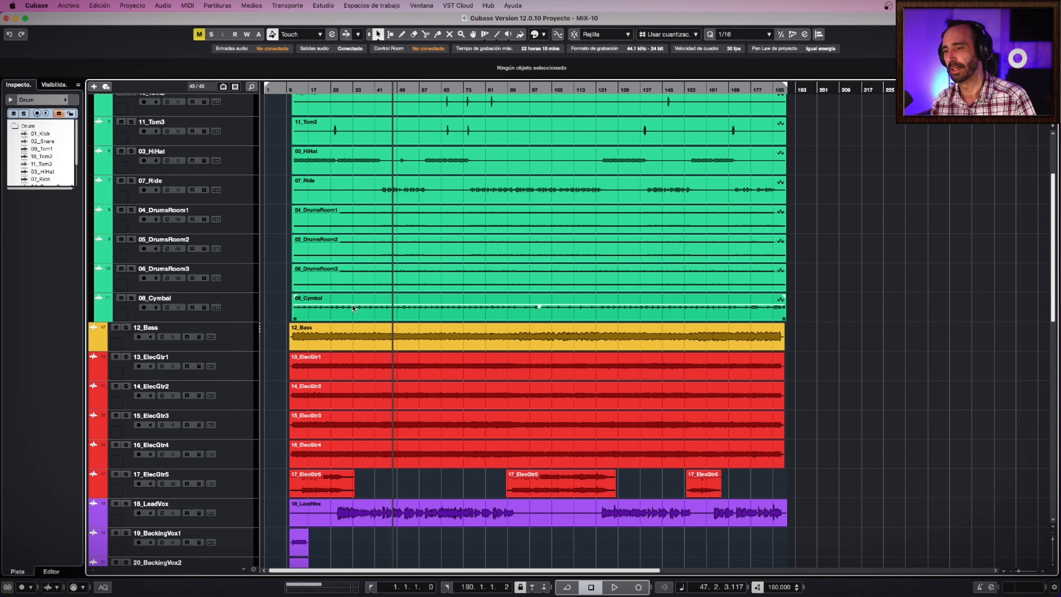
scroll(352, 305, "down", 1)
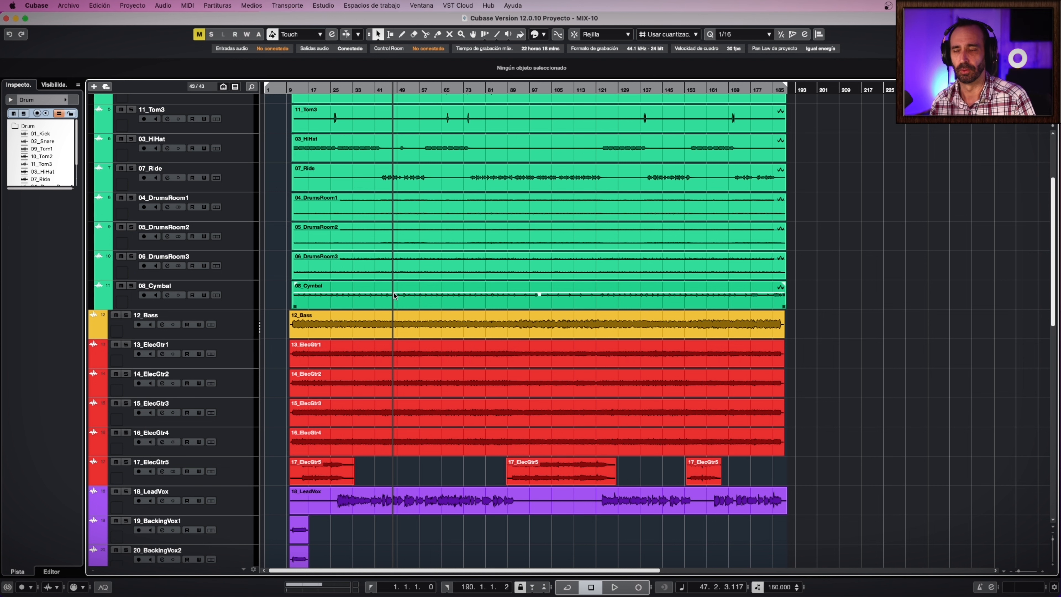
scroll(484, 302, "up", 4)
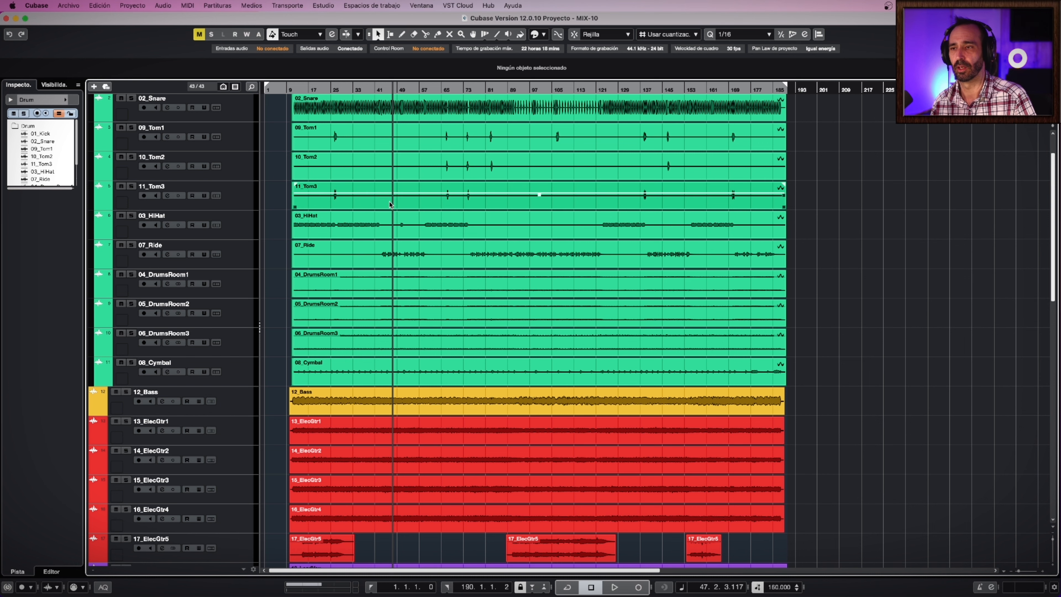
scroll(399, 180, "up", 1)
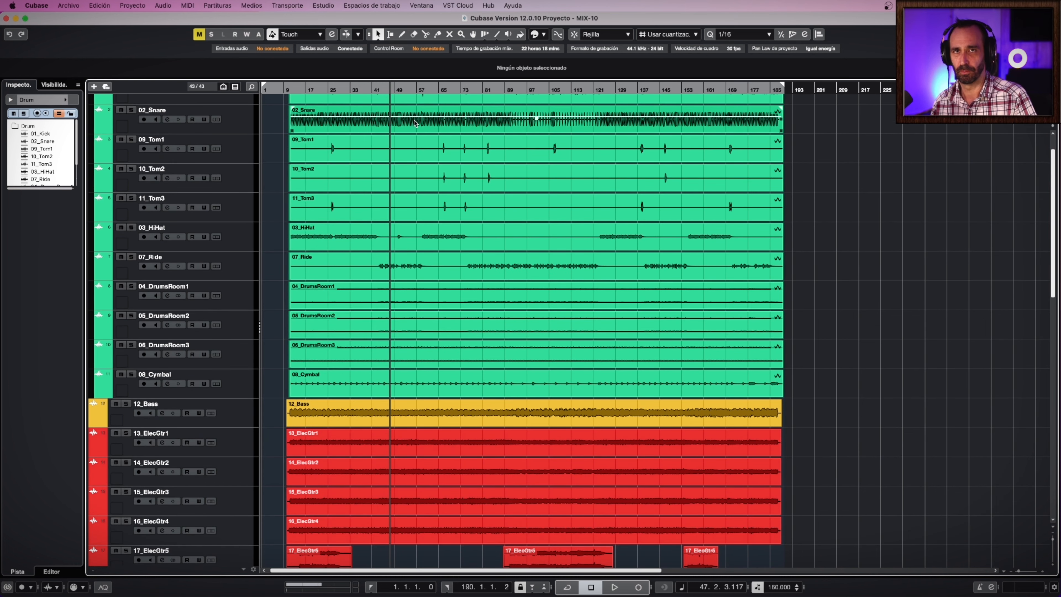
scroll(415, 122, "up", 2)
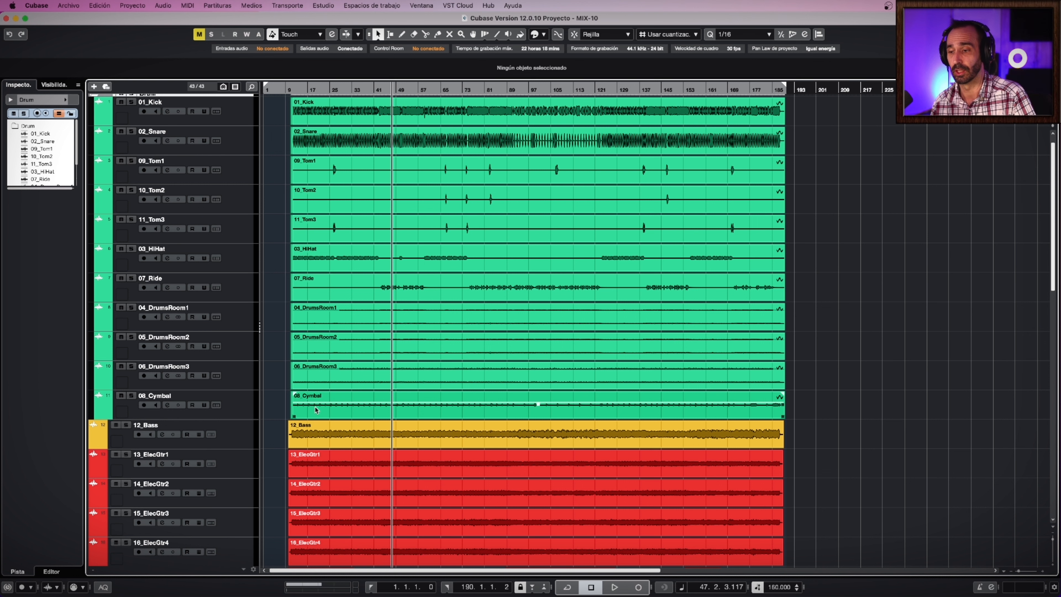
Enlarge the tracks, solo the Drum folder and listen to the drums from their first bars.
left_click(1054, 542)
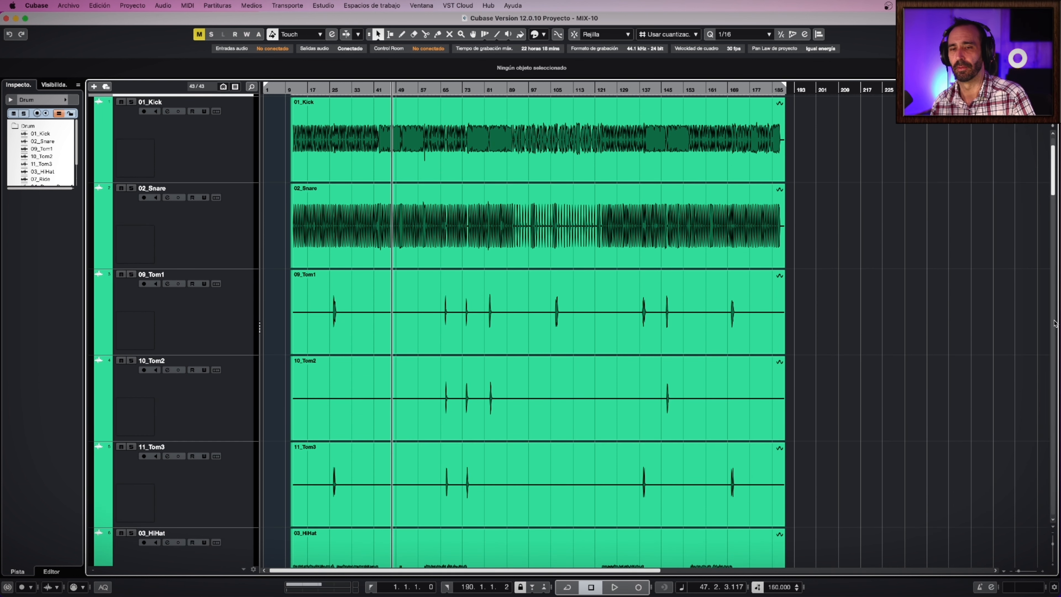
mouse_move(1052, 185)
left_mouse_down()
mouse_move(1058, 226)
mouse_move(1058, 173)
left_mouse_up()
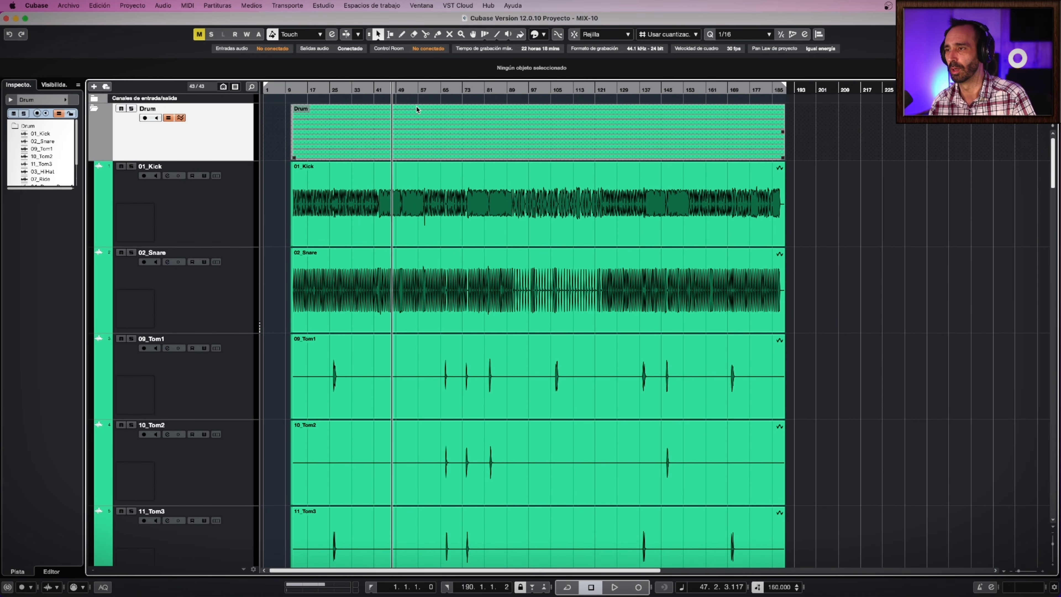
left_click(131, 108)
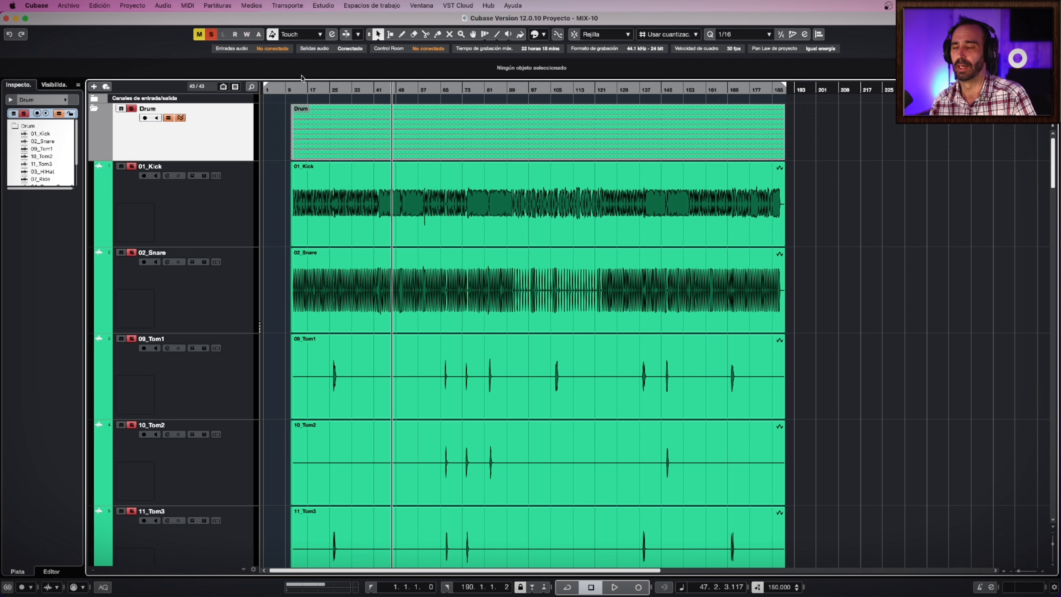
left_click(304, 101)
left_click_drag(304, 100, 287, 164)
key("space")
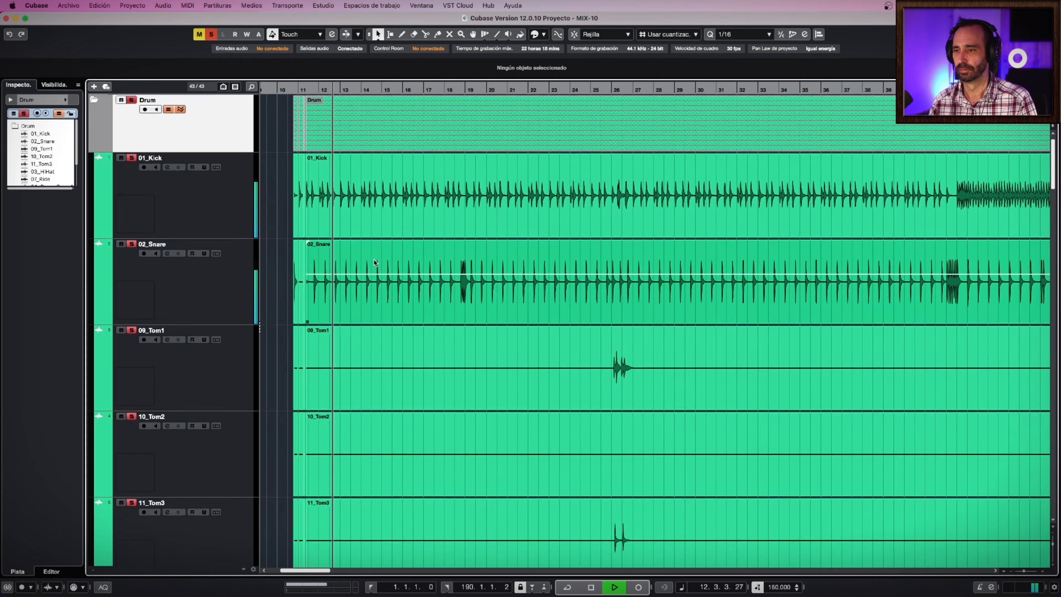
scroll(374, 263, "down", 5)
scroll(374, 263, "up", 3)
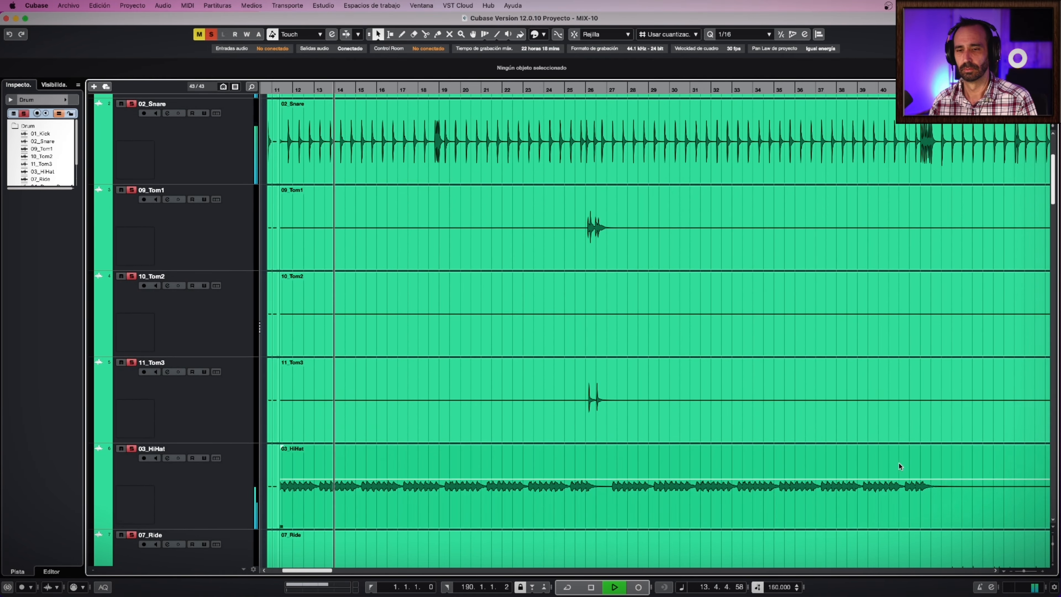
left_click(1053, 545)
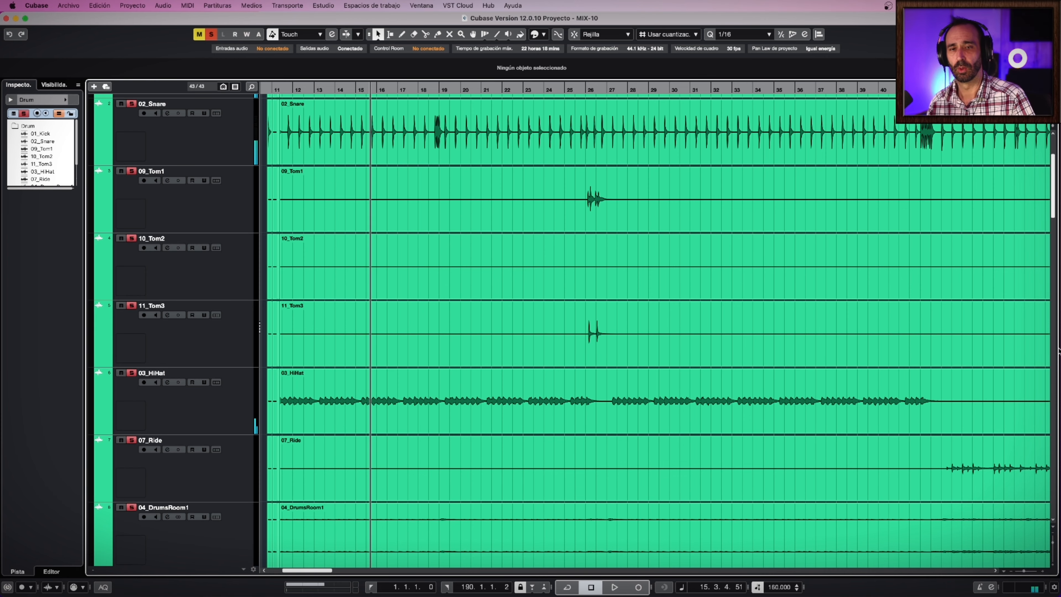
left_click_drag(1055, 212, 1055, 186)
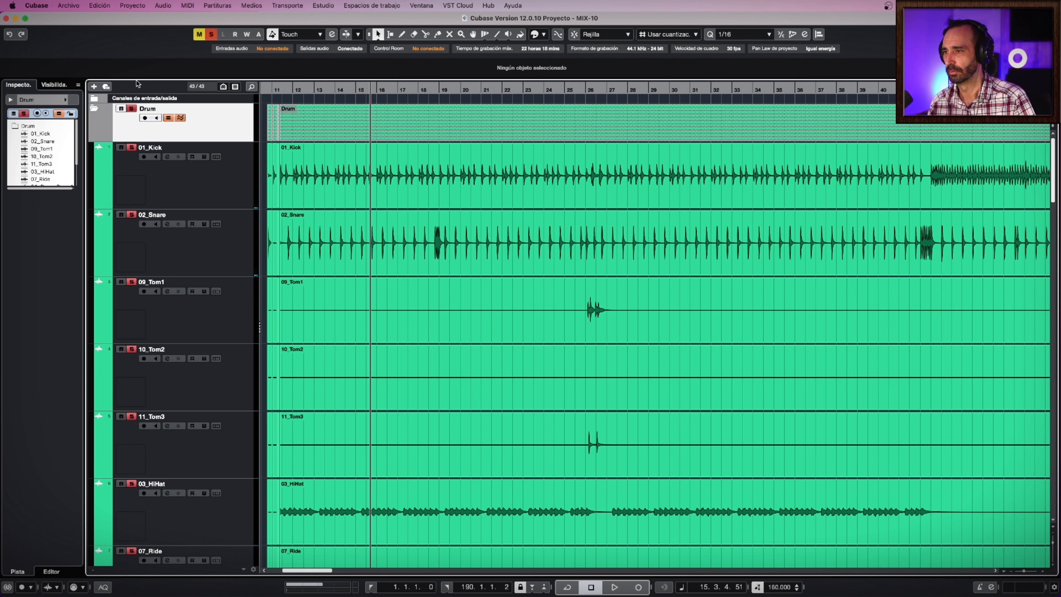
Replace the Drum folder solo with a solo on 01_Kick, listen to it briefly and clear the solo.
left_click(131, 109)
left_click(132, 148)
key("space")
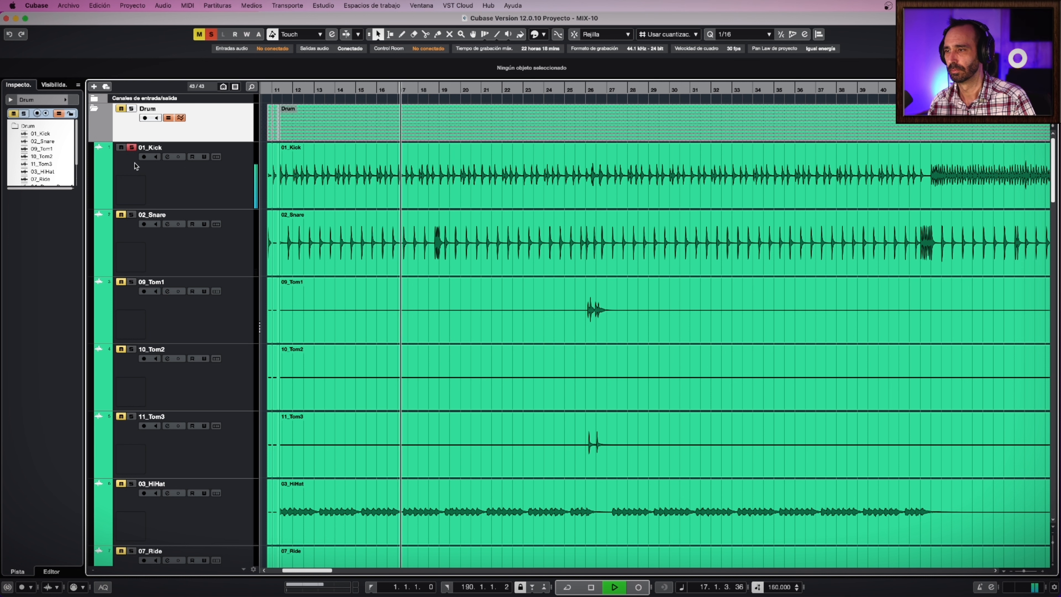
left_click(130, 148)
key("space")
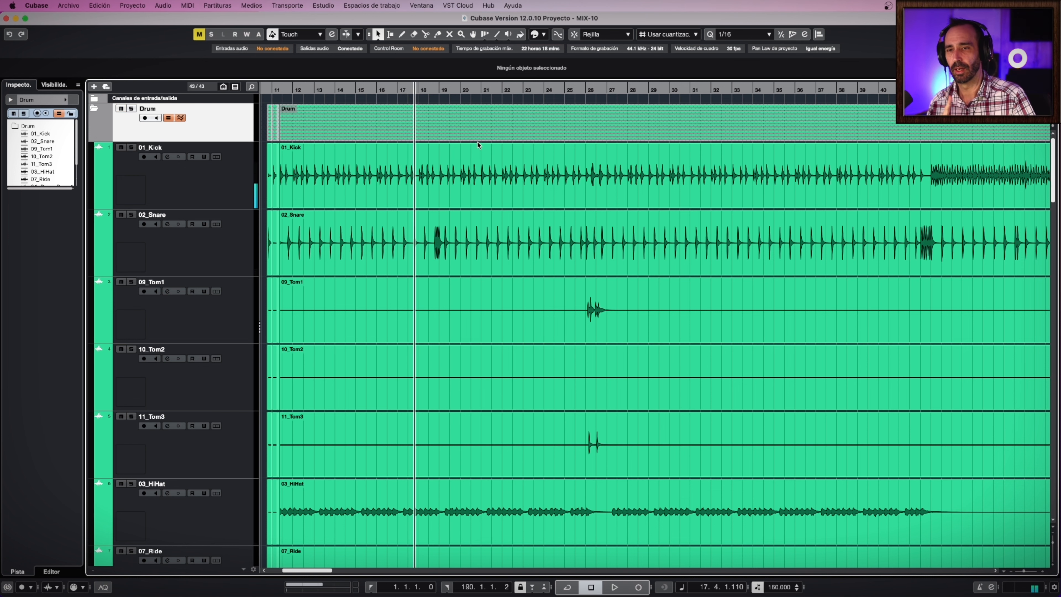
Activate the warp tool over the drum tracks at the snare fill just before bar 19.
scroll(478, 142, "down", 1)
left_click_drag(424, 88, 358, 241)
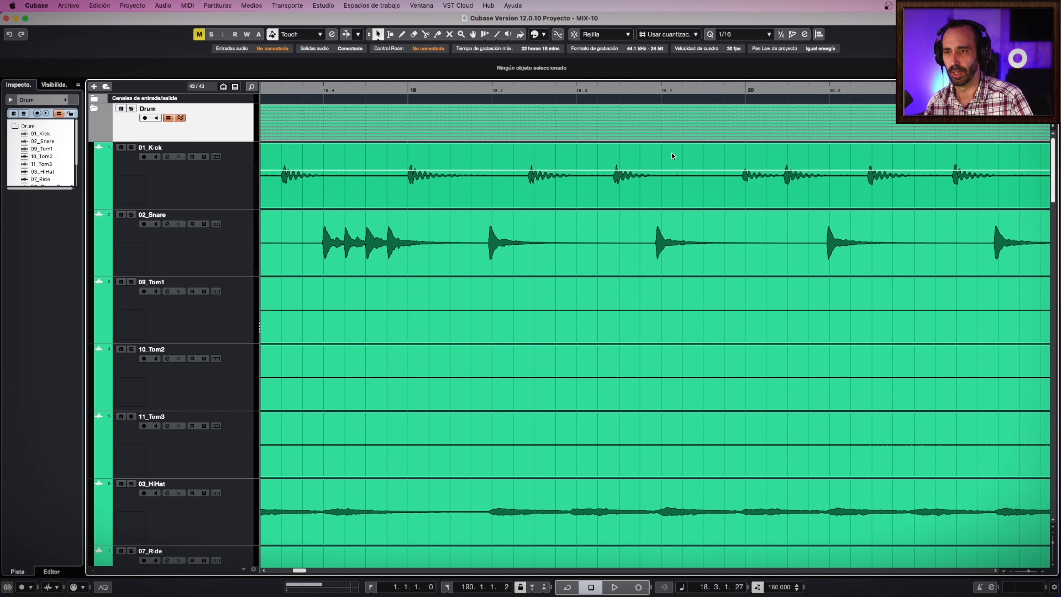
left_click(485, 35)
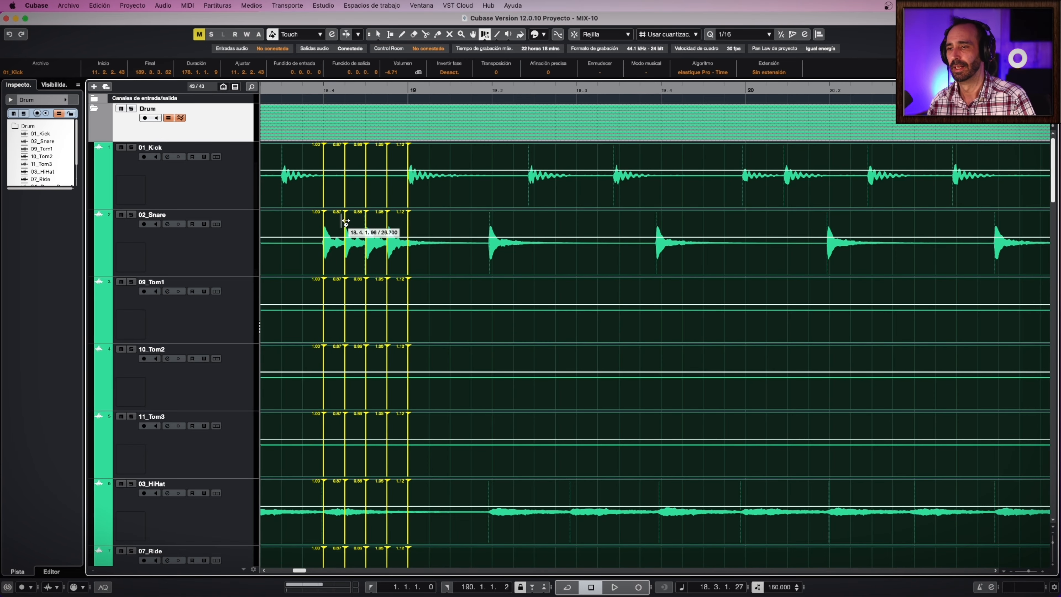
Examine the drum tracks' warp markers and hit timing from bar 17 to the tom fill in bar 26.
scroll(344, 221, "down", 5)
scroll(418, 238, "left", 5)
scroll(583, 256, "right", 5)
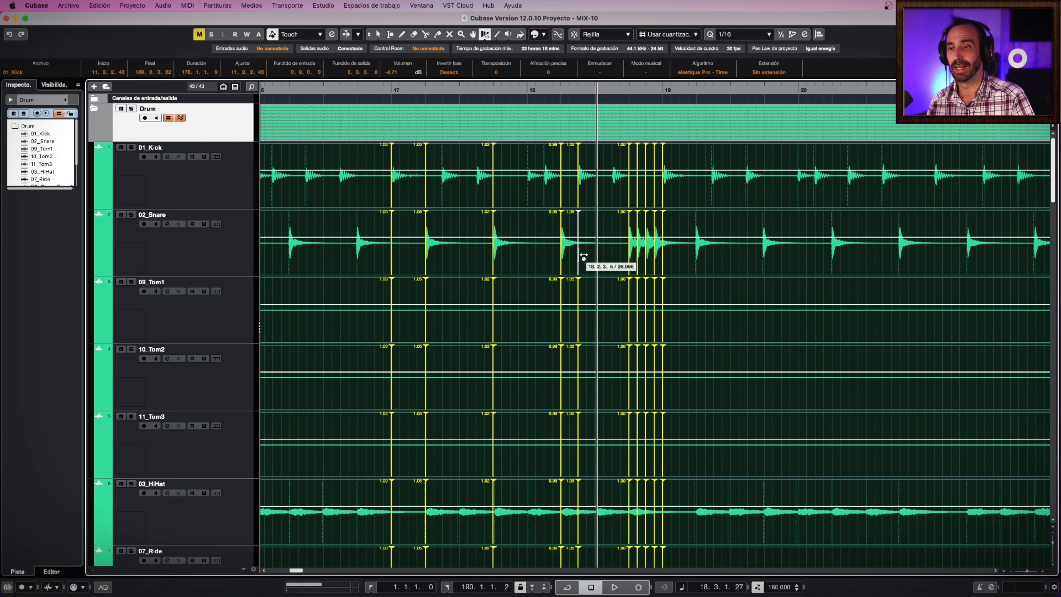
scroll(584, 256, "right", 1)
scroll(671, 250, "right", 5)
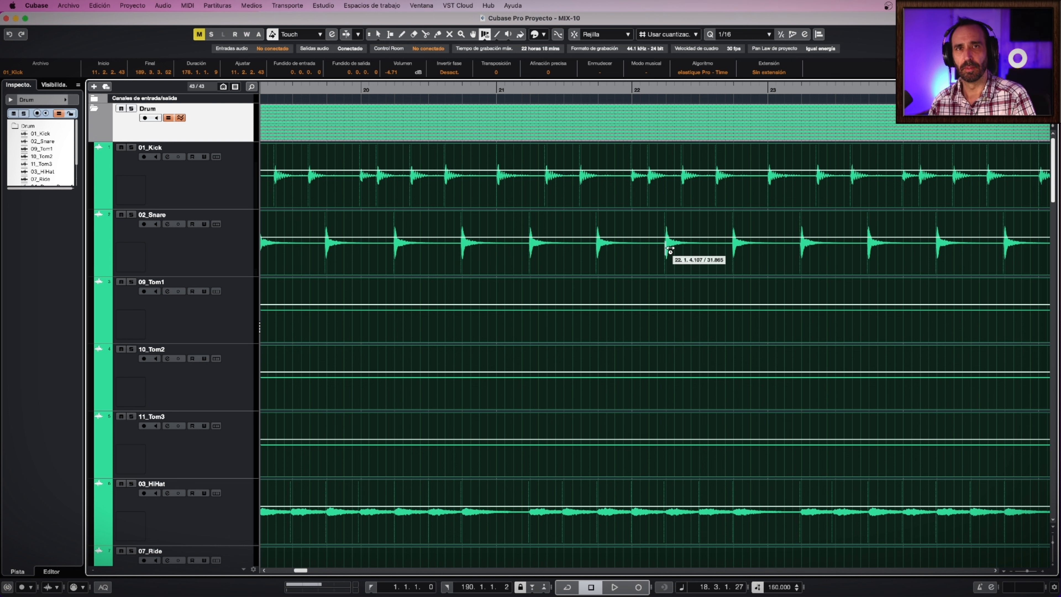
scroll(670, 250, "right", 10)
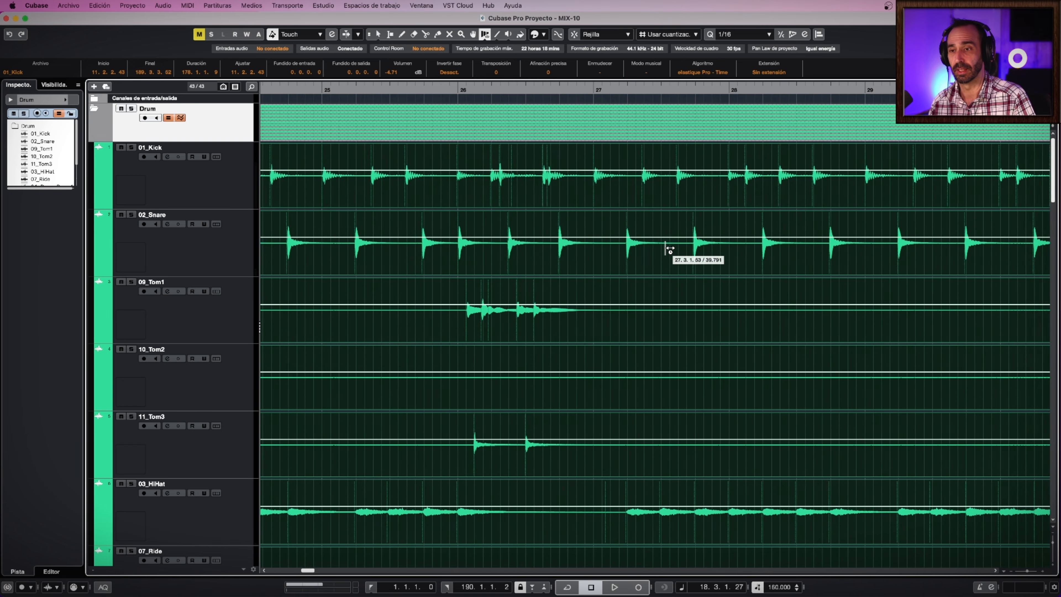
left_click_drag(444, 92, 448, 111)
scroll(611, 284, "right", 6)
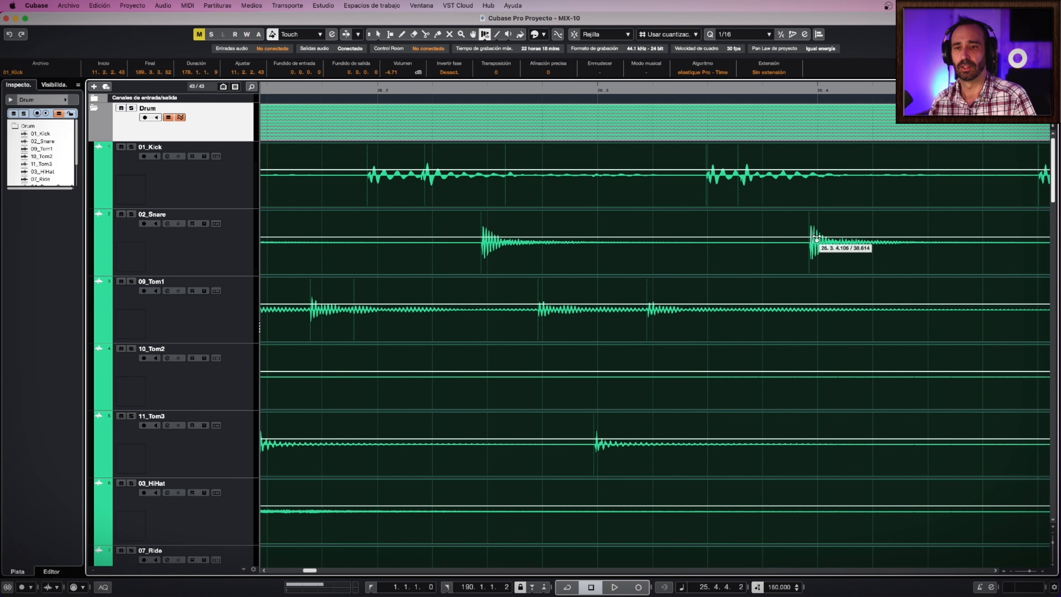
Look over the drum tracks' warp edits from bar 11 up to about bar 38, beyond the tom fill in bar 26.
key("g")
key("g")
key("g")
key("g")
key("g")
key("g")
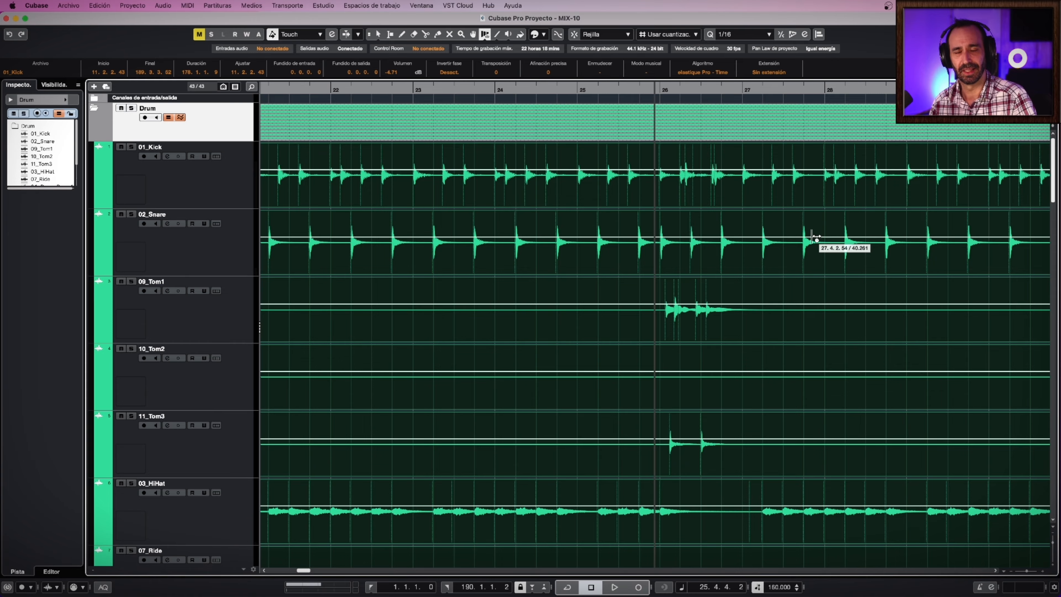
key("g")
key("g")
key("g")
key("g")
key("g")
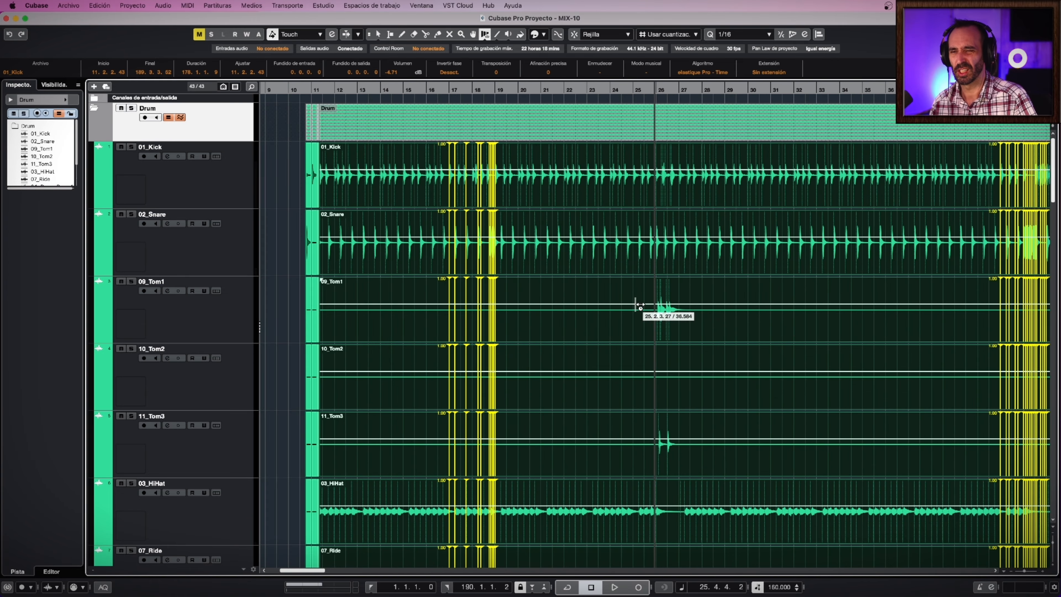
Place the cursor just before bar 41 and examine the drum tracks' warp markers through the fill in bar 42.
key("h")
key("h")
key("h")
scroll(682, 351, "right", 12)
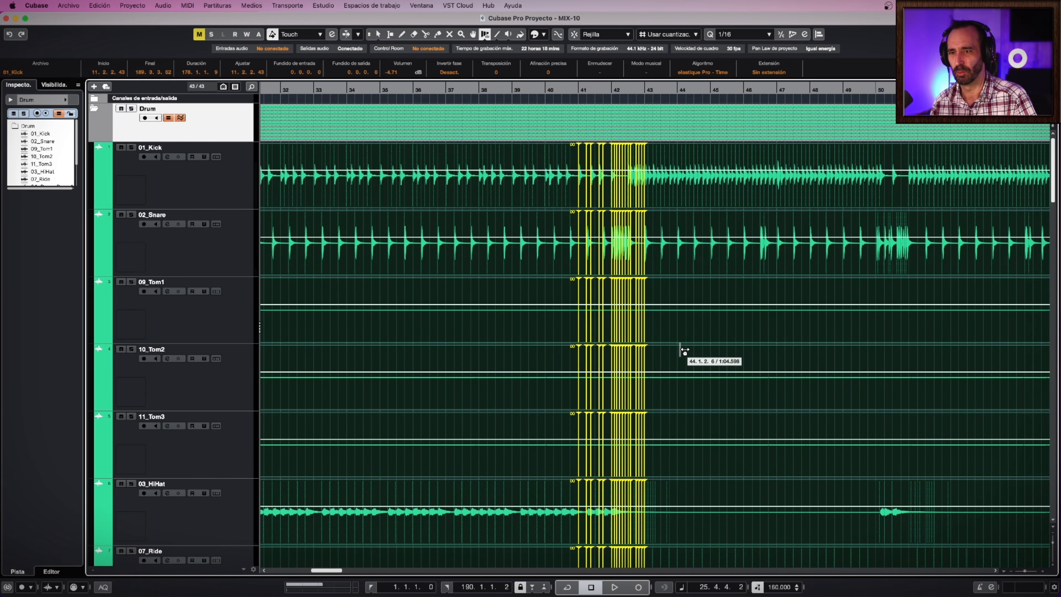
left_click(578, 94)
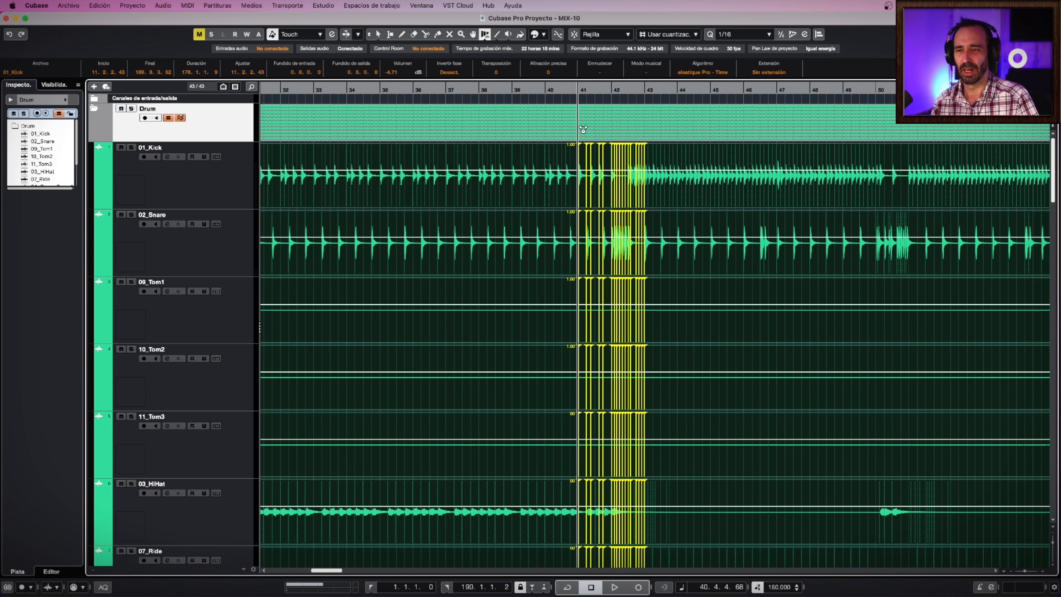
key("h")
key("h")
key("h")
key("h")
scroll(616, 296, "right", 3)
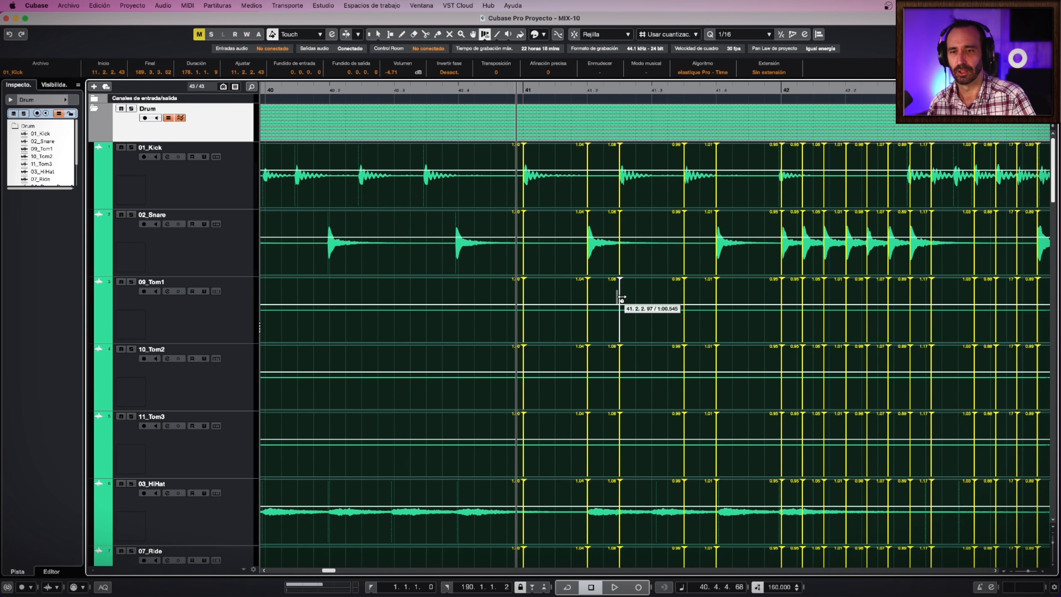
scroll(622, 298, "right", 20)
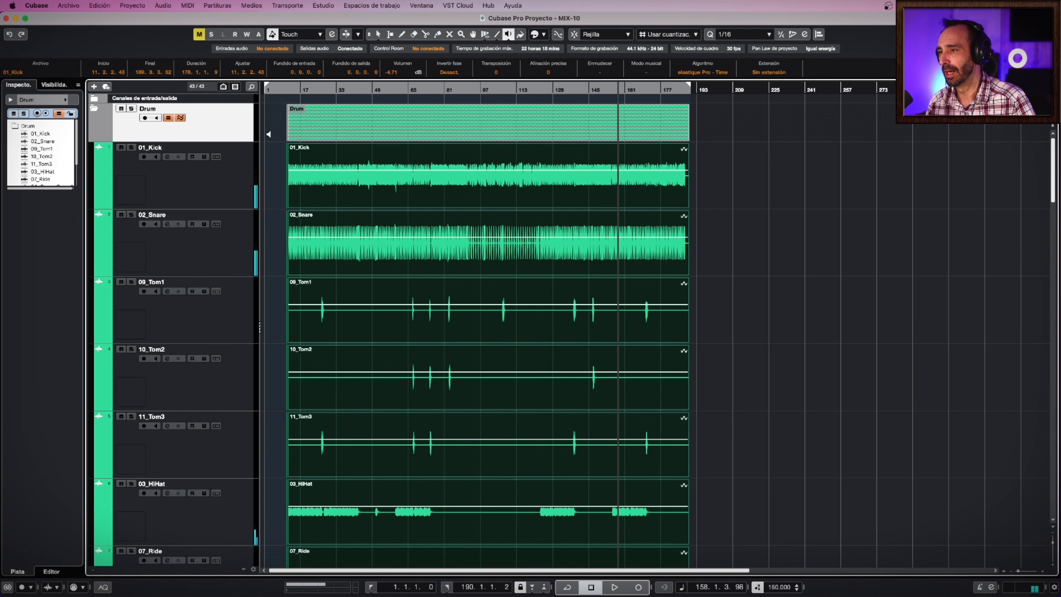
Solo the Drum folder and place the project cursor at about bar 35.
left_click(131, 108)
scroll(369, 169, "down", 1)
left_click(342, 91)
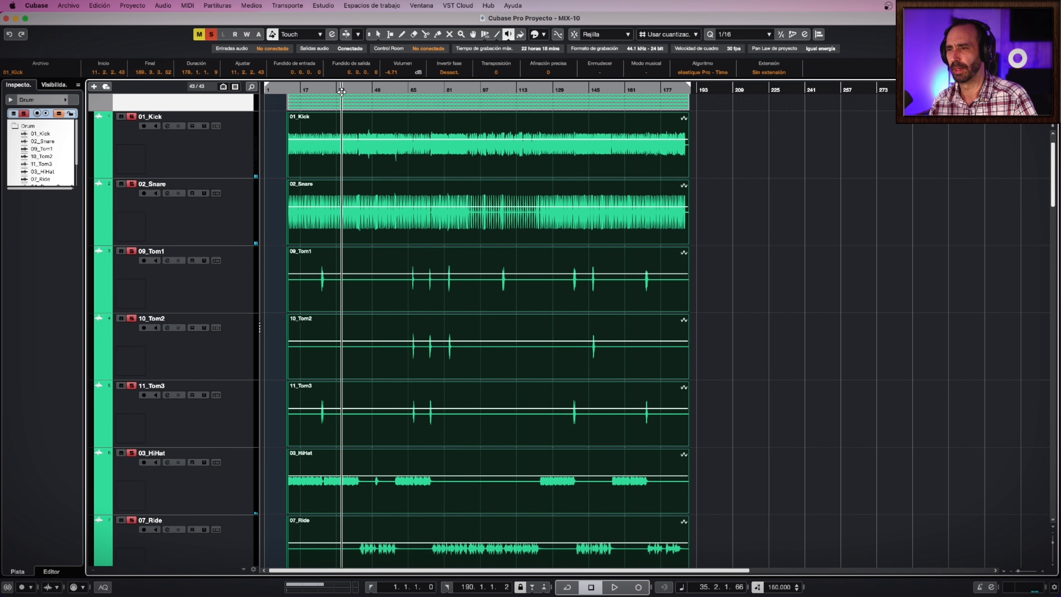
Open the MixConsole to view the soloed drum channels and return to the project window.
key("F3")
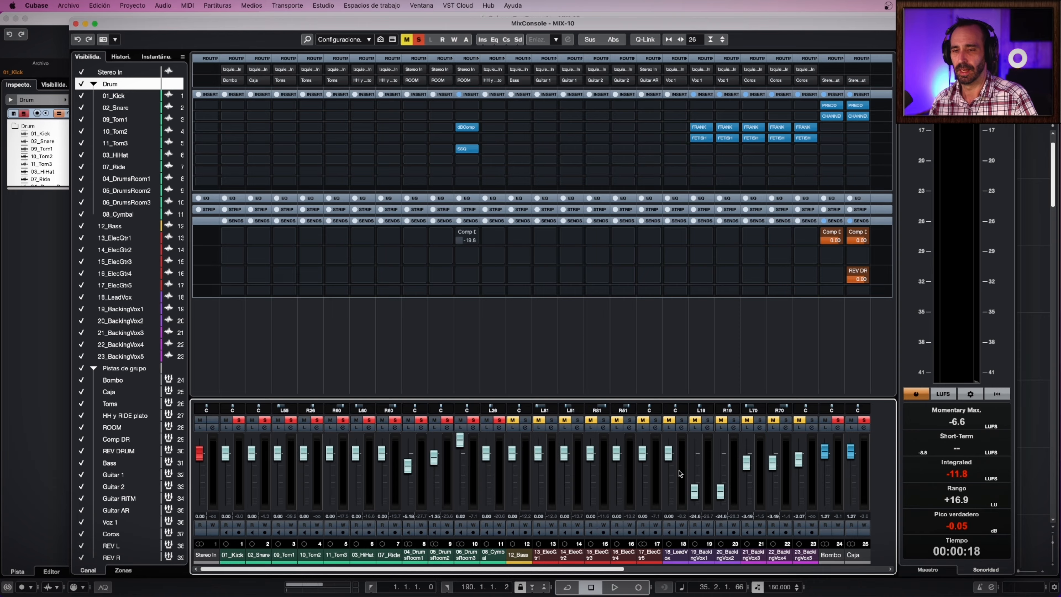
key("ctrl+Up")
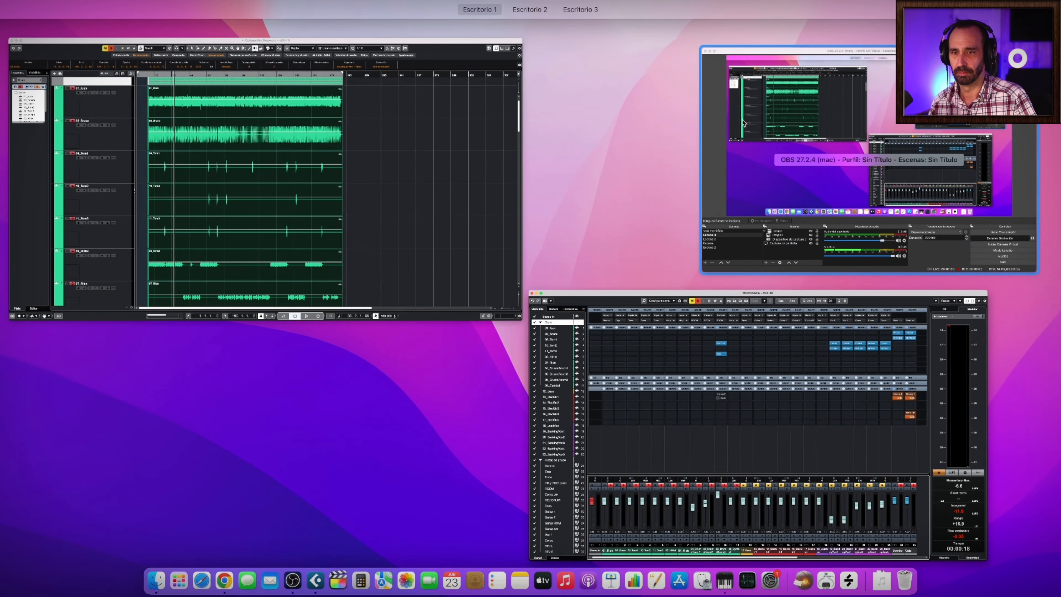
left_click(383, 172)
Reduce the track height and select the guitar tracks 13_ElecGtr1 through 16_ElecGtr4 one after another.
scroll(419, 318, "down", 5)
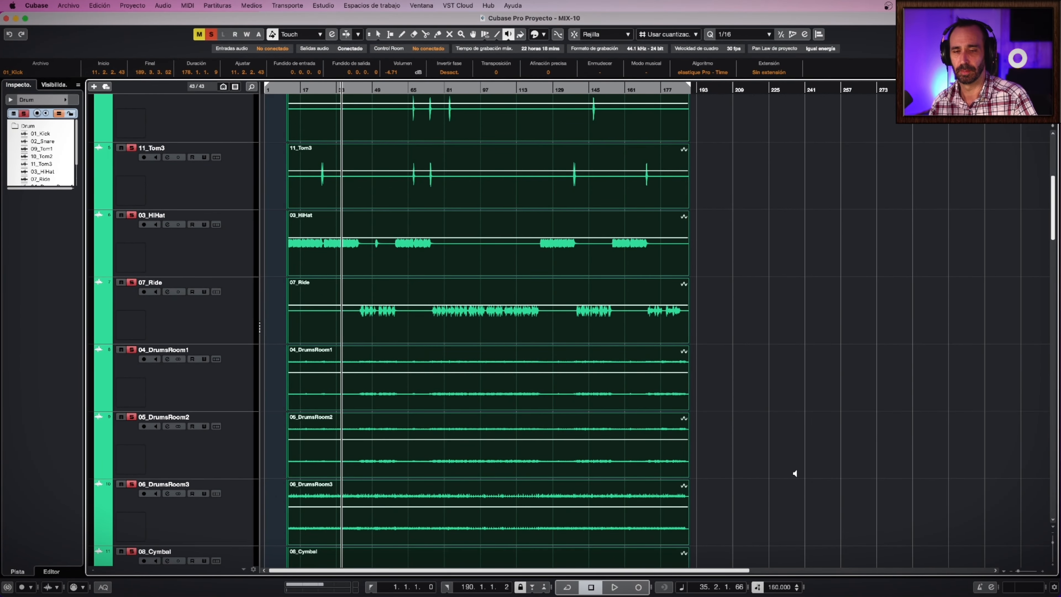
left_click_drag(1053, 546, 1053, 540)
scroll(304, 177, "down", 3)
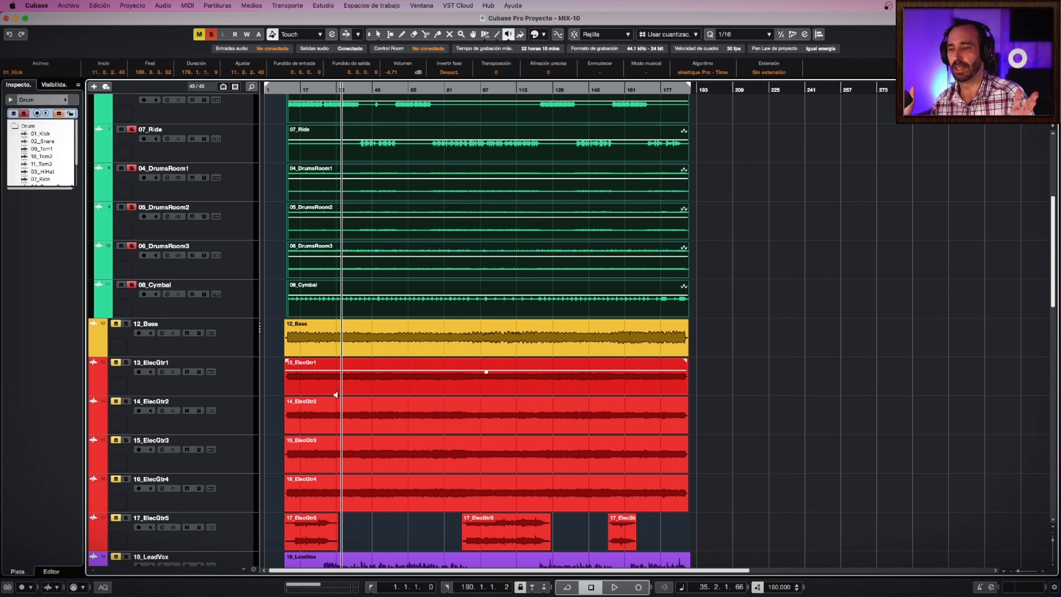
left_click(234, 393)
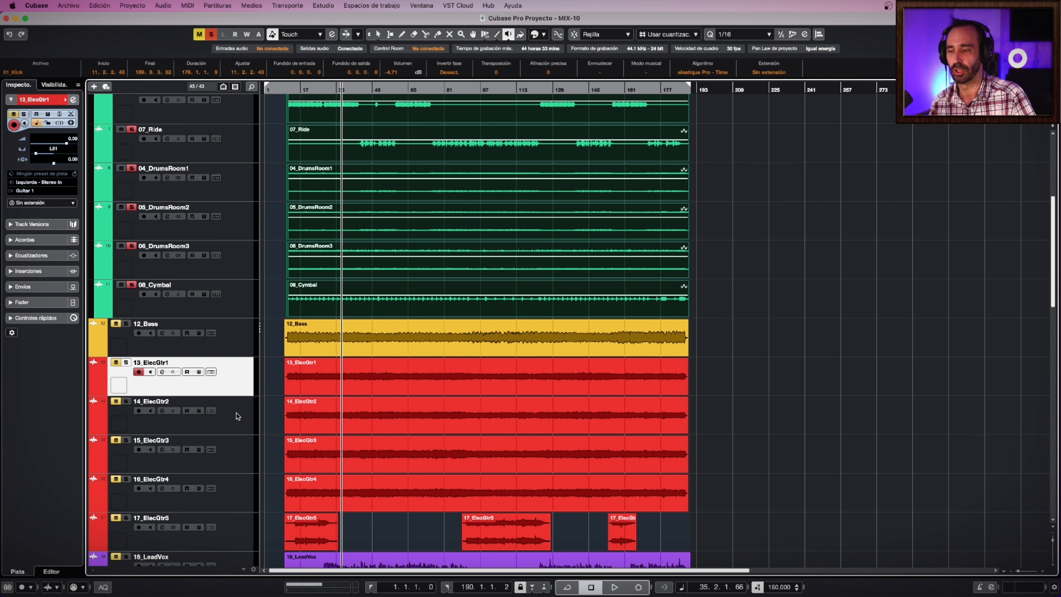
left_click(238, 423)
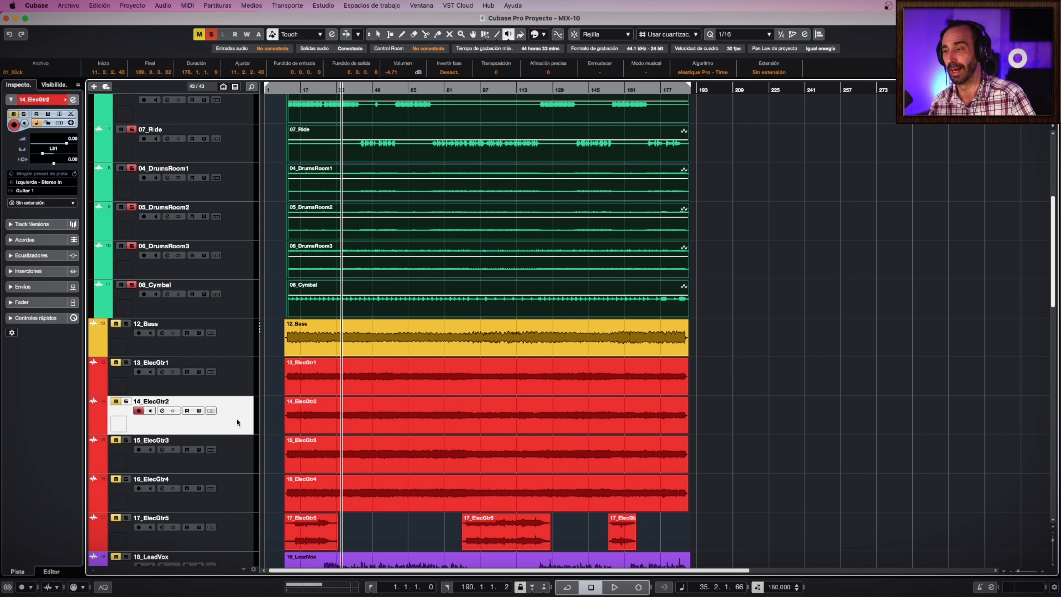
left_click(243, 454)
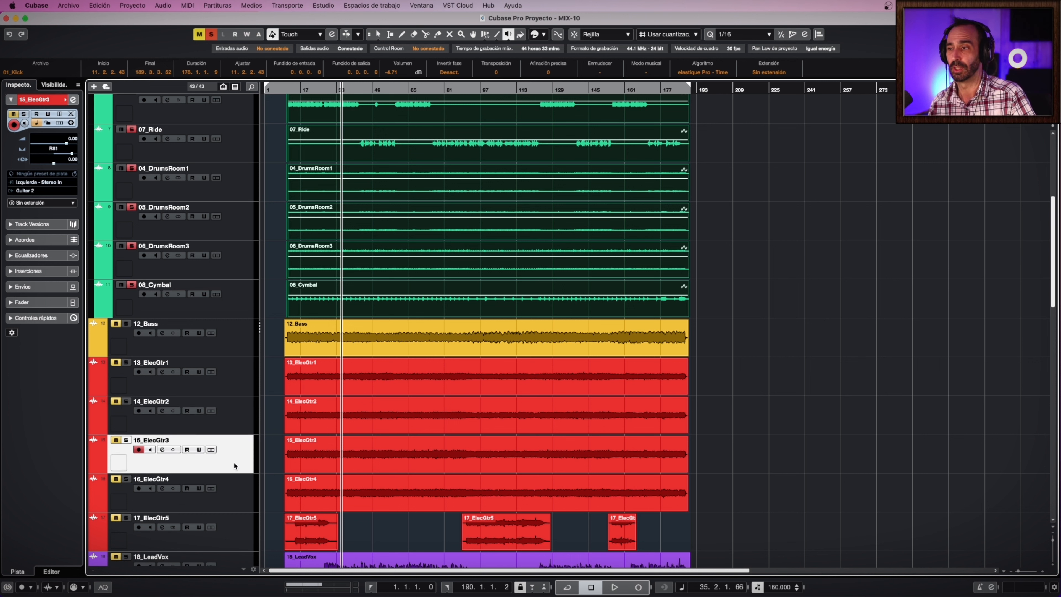
left_click(234, 494)
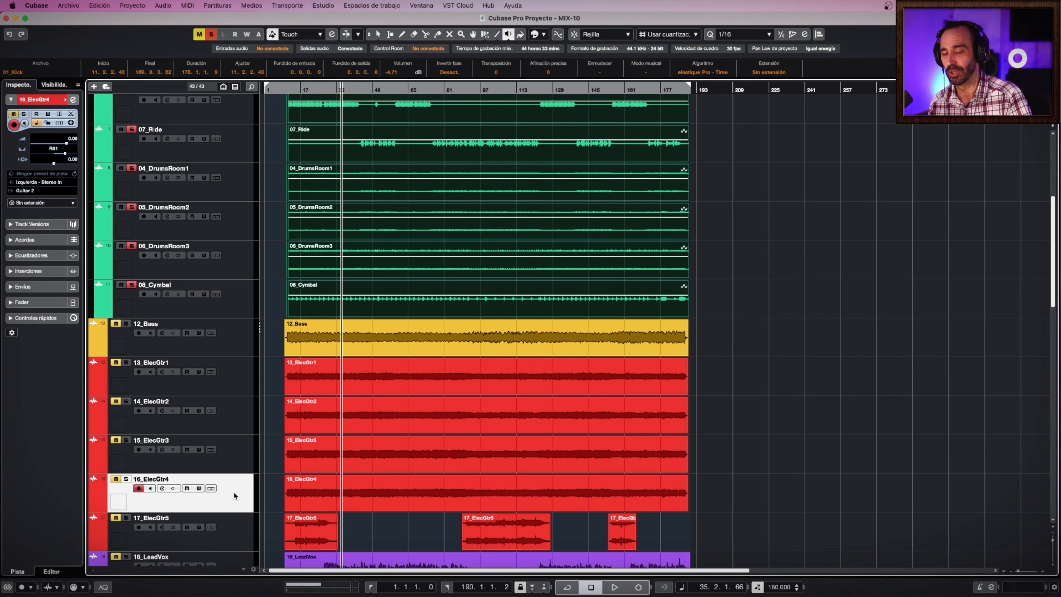
Look through the remaining tracks from 17_ElecGtr5 and 18_LeadVox to the backing vocals ending at 23_BackingVox5.
scroll(345, 536, "down", 2)
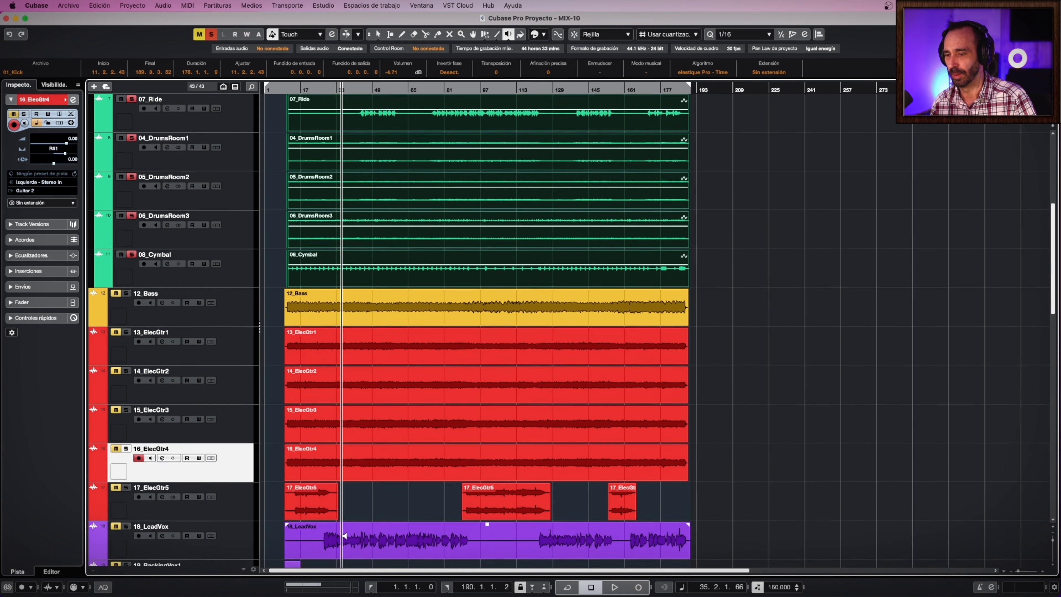
scroll(344, 536, "down", 1)
scroll(345, 536, "down", 1)
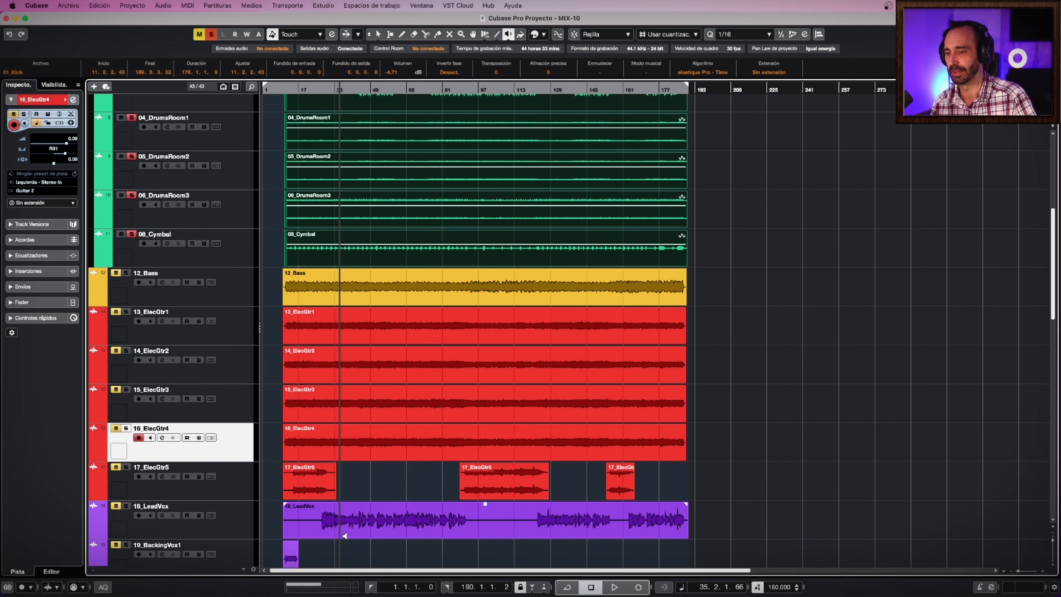
scroll(311, 374, "down", 6)
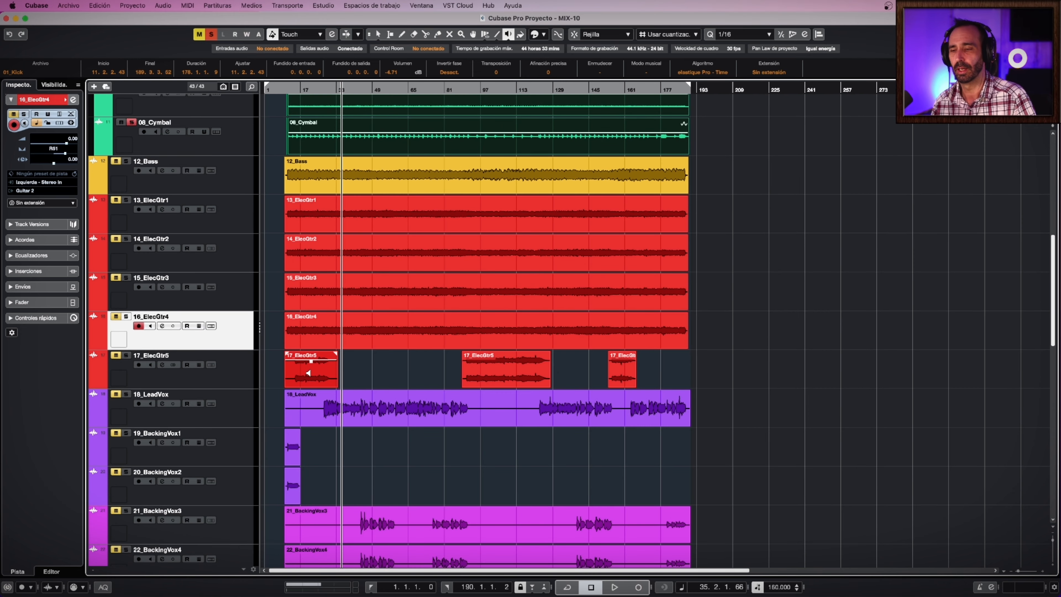
left_click(324, 400)
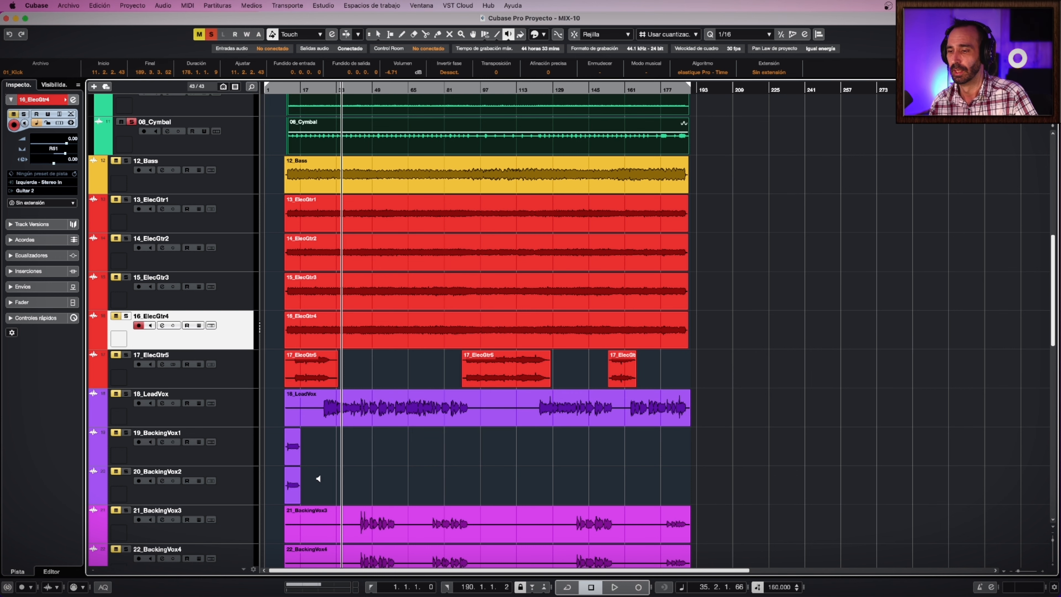
scroll(315, 480, "down", 3)
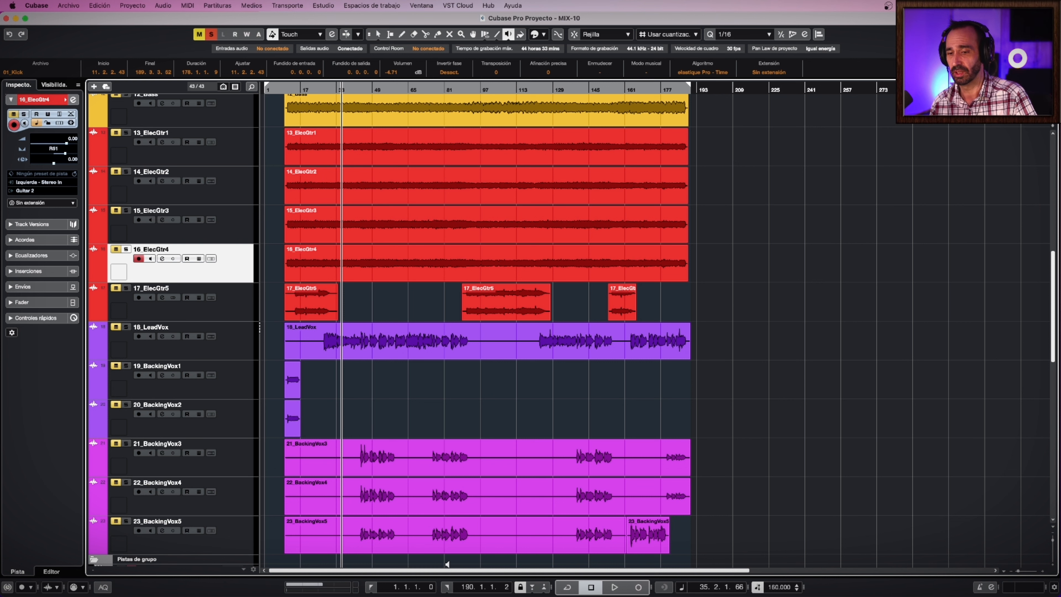
left_click(384, 508)
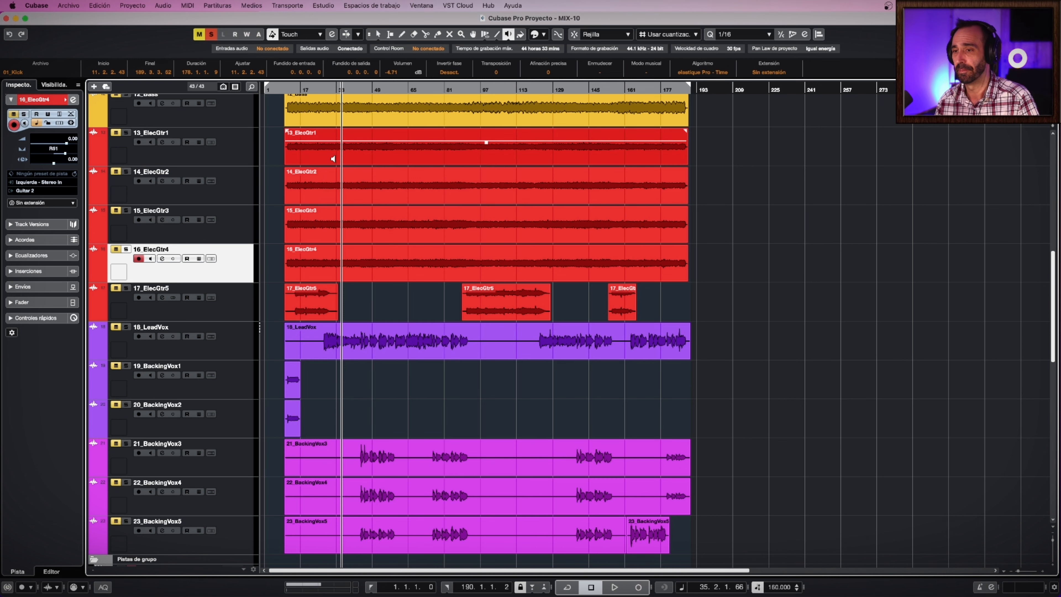
Examine where 21_BackingVox3 to 23_BackingVox5 enter around bar 43 and how they are laid out across the song.
left_click_drag(357, 90, 454, 400)
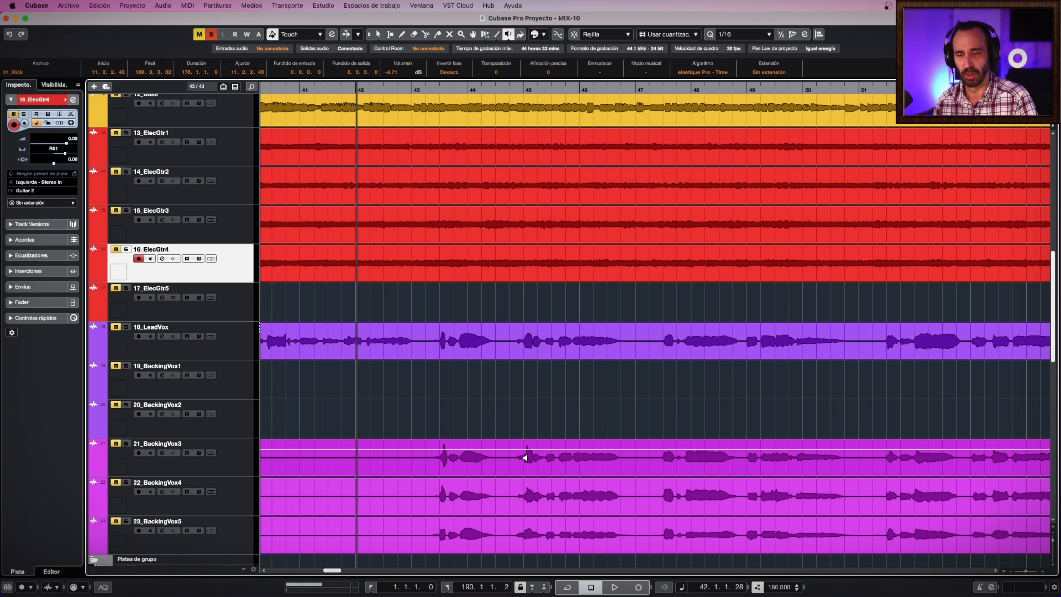
key("g")
key("g")
key("g")
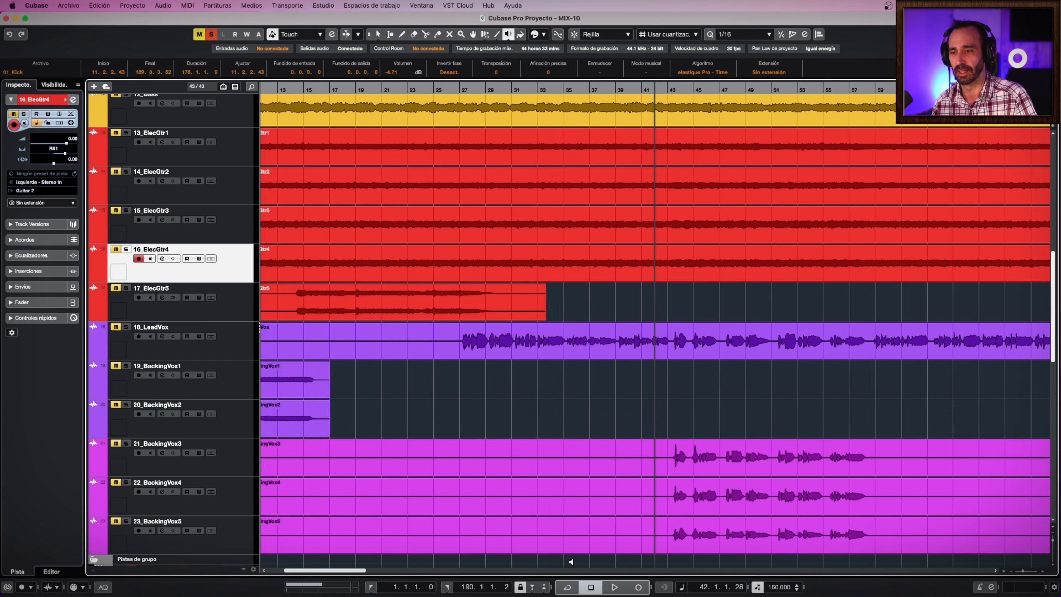
key("g")
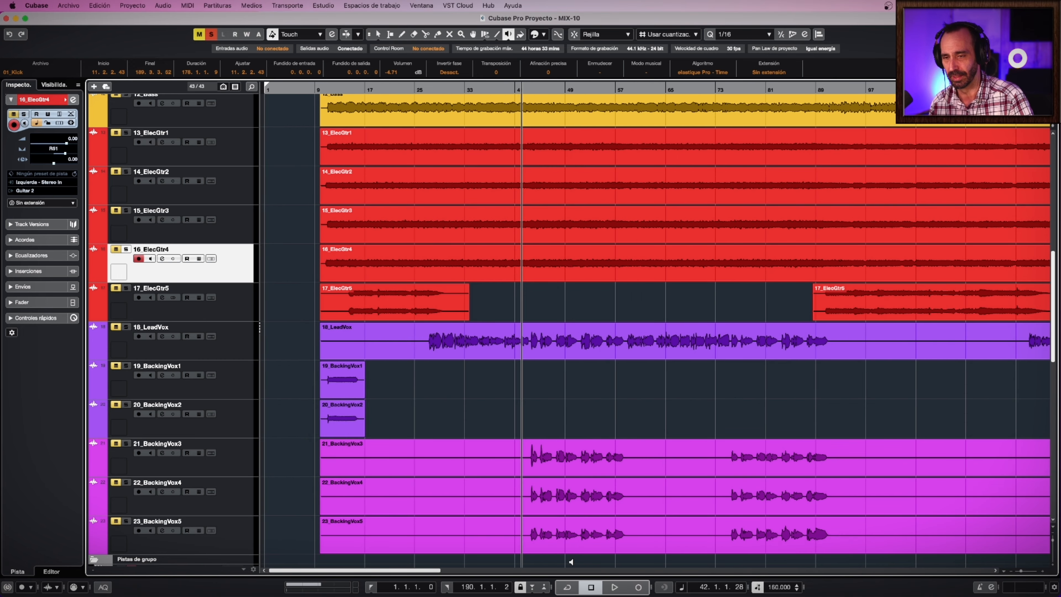
key("g")
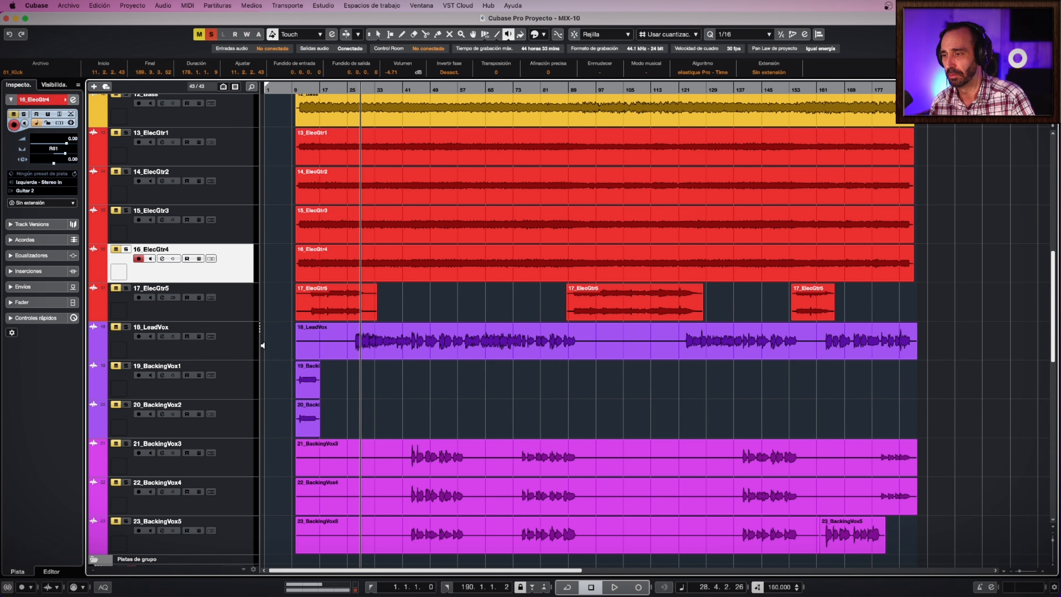
Replace the drum solo with a solo on 18_LeadVox, listen to it from about bar 28 and clear the solo.
left_click(211, 34)
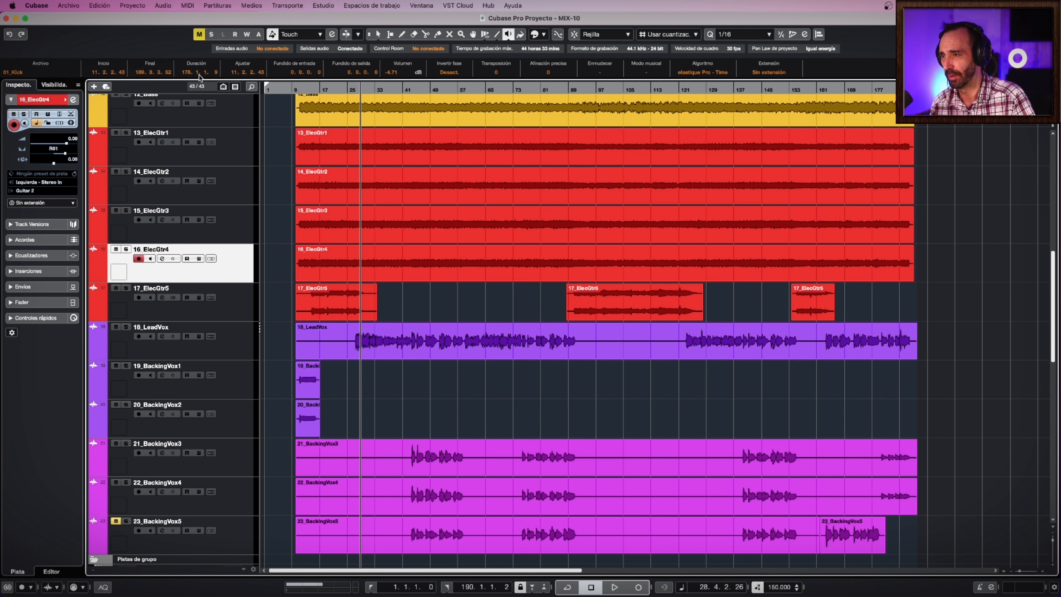
left_click(127, 327)
key("space")
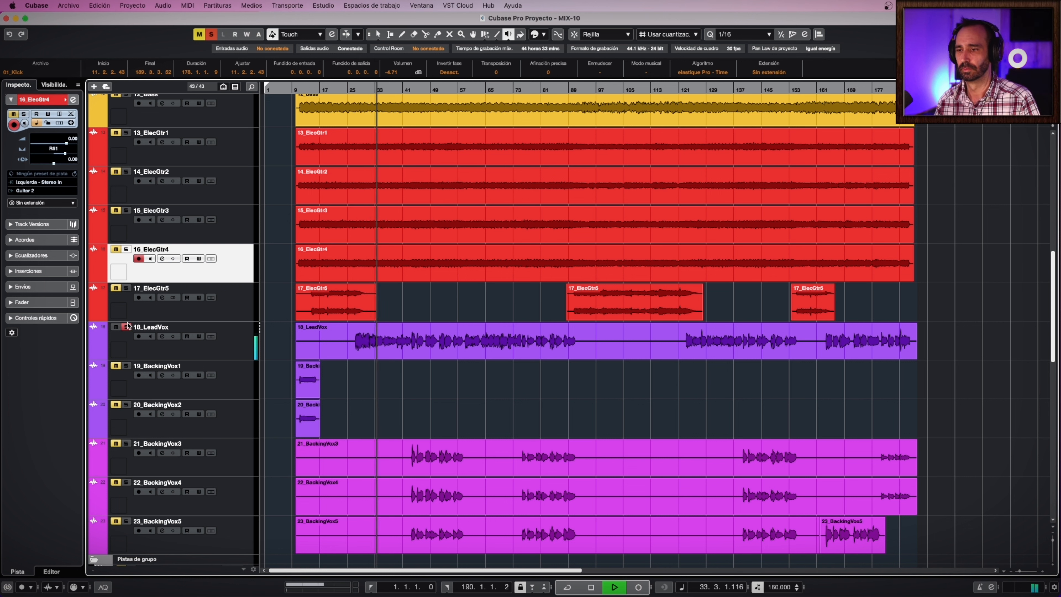
key("space")
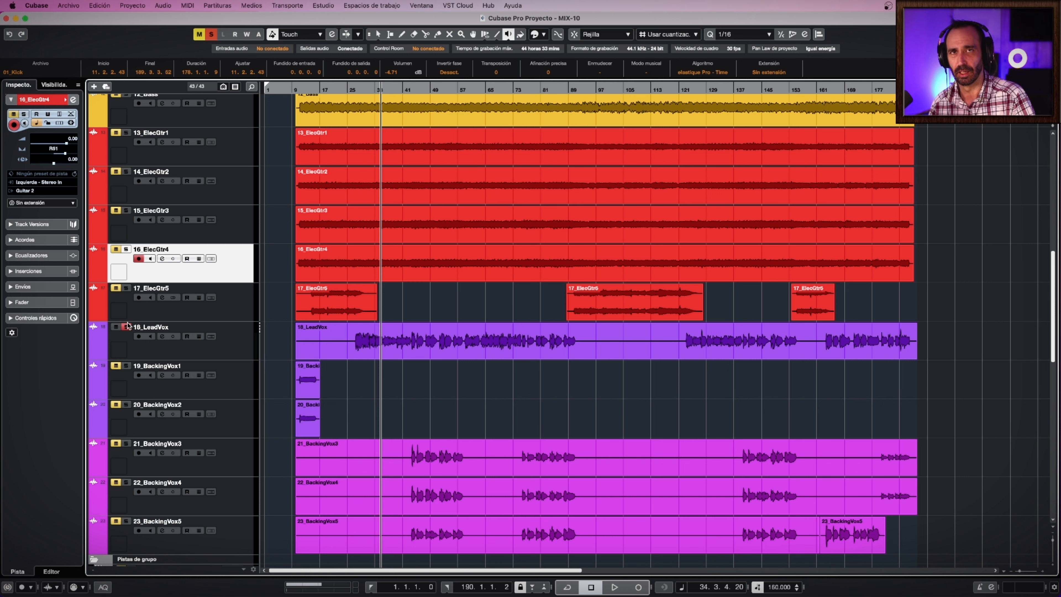
key("g")
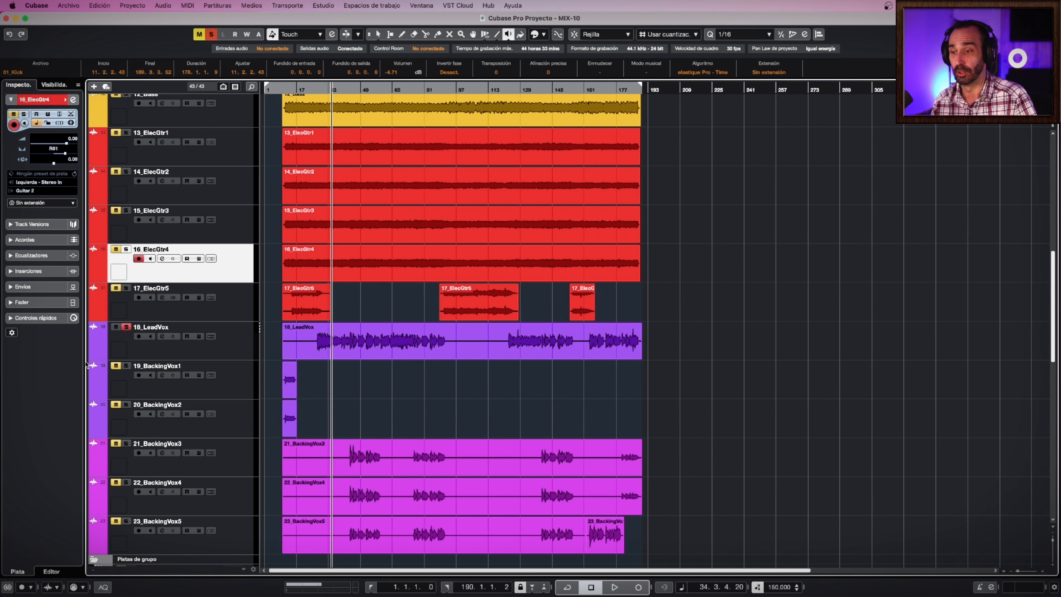
left_click(127, 327)
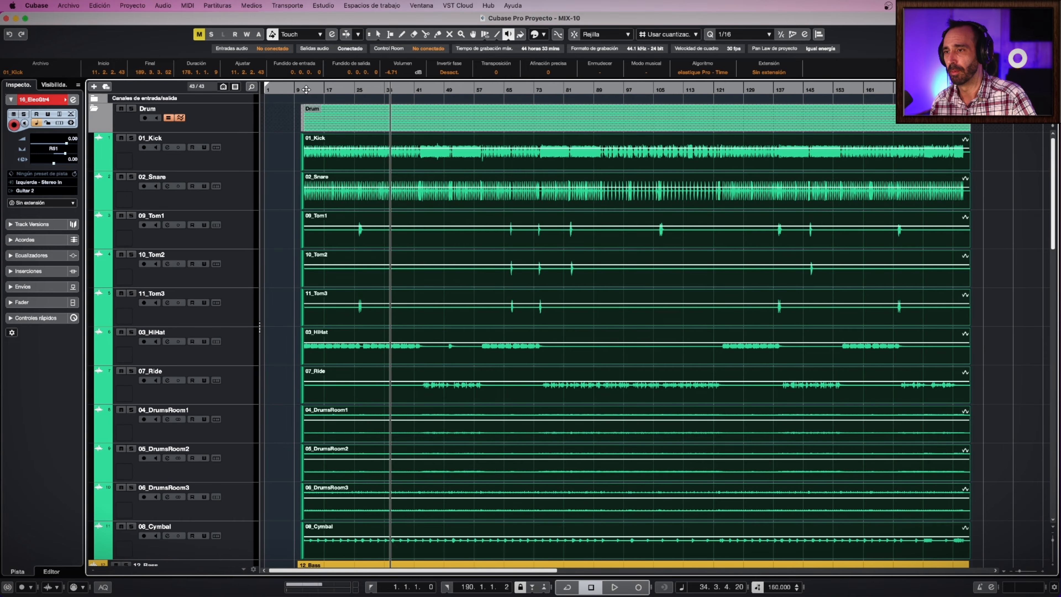
Place the project cursor at about bar 11 and select the ROOM group channel in the MixConsole.
left_click(305, 89)
key("ctrl+Up")
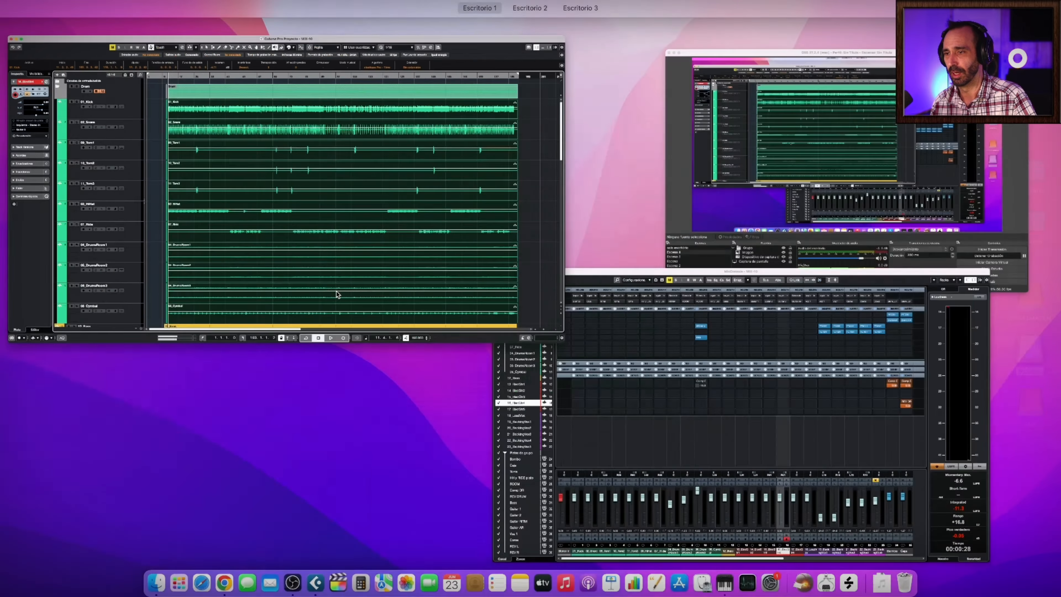
left_click(544, 335)
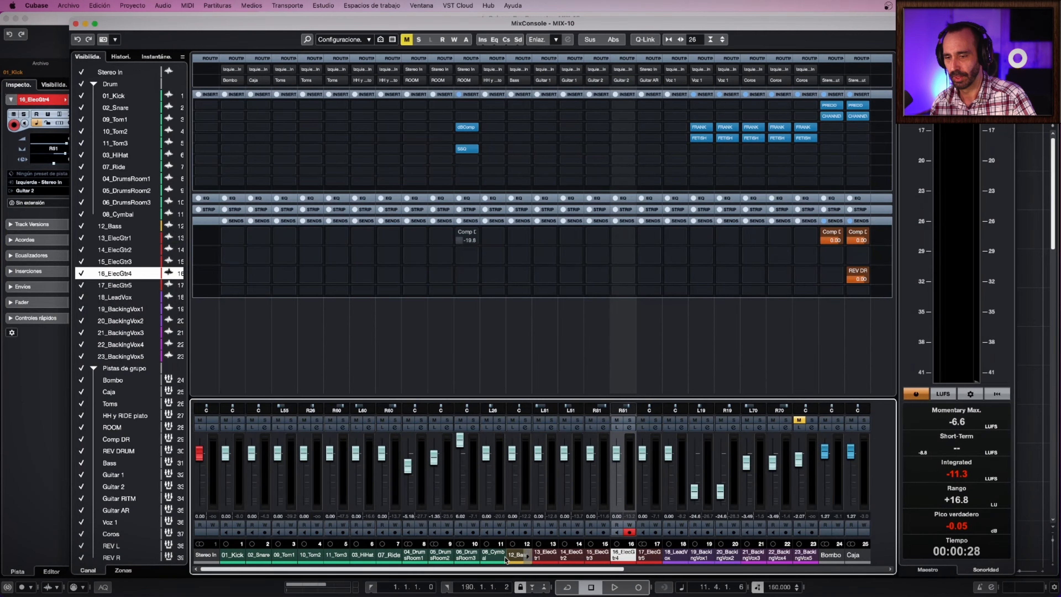
left_click_drag(493, 569, 706, 568)
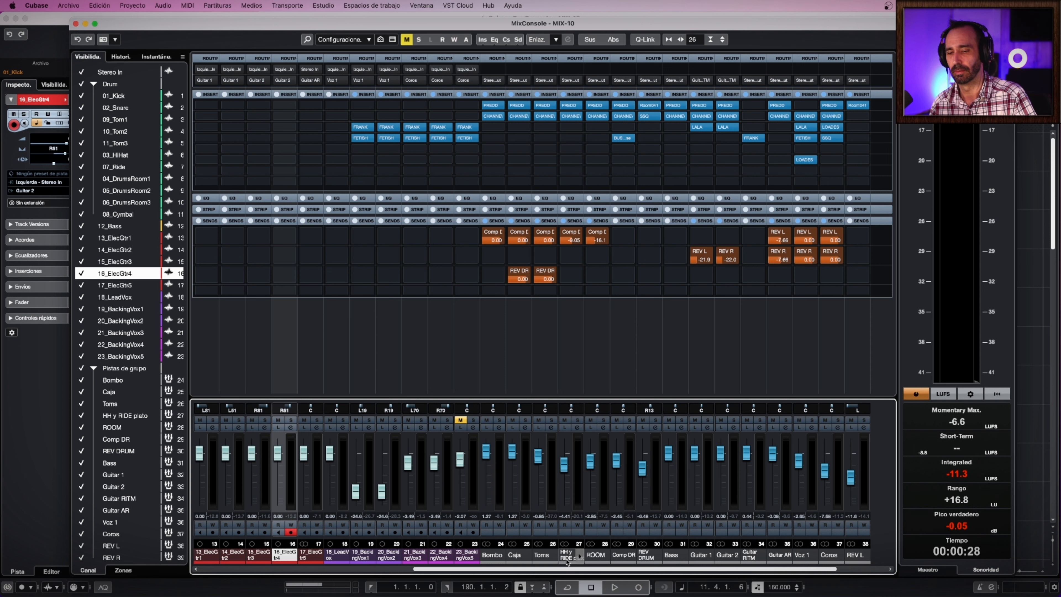
left_click(592, 555)
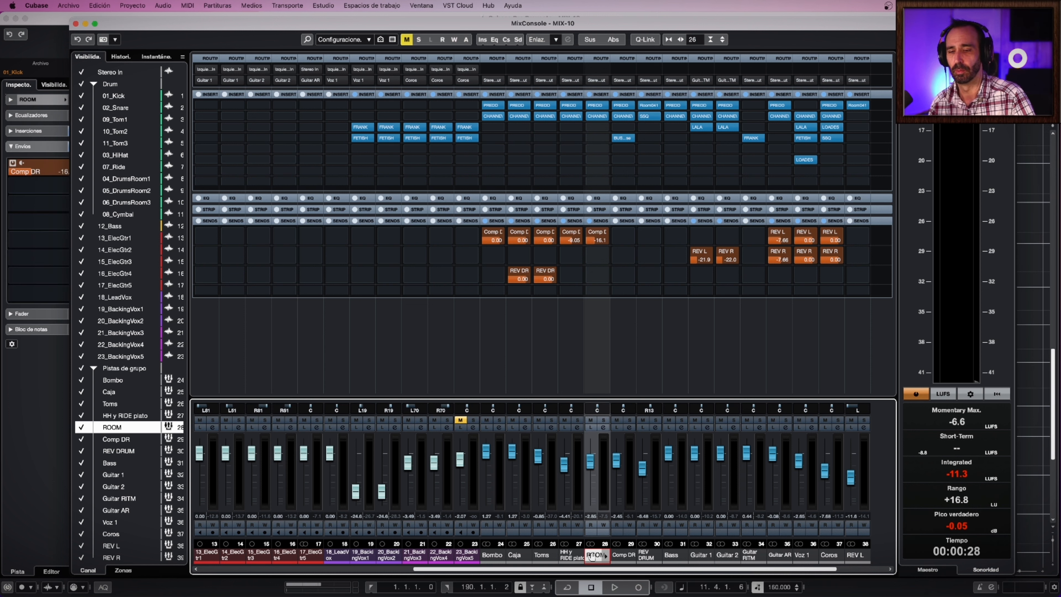
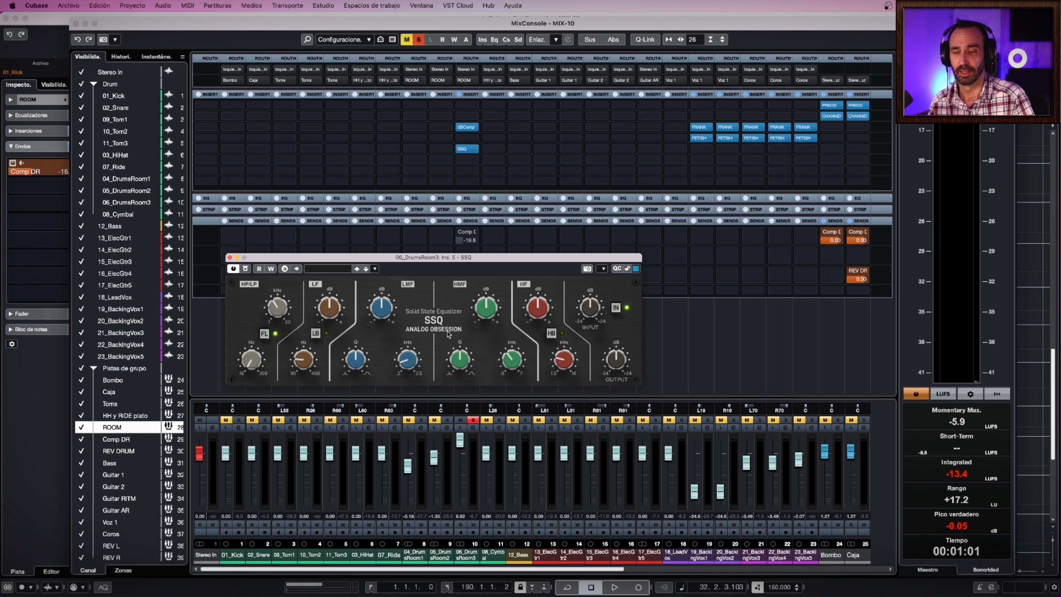
Clear the solo on 06_DrumsRoom3 and look over the vocal and group channels in the MixConsole.
left_click(473, 420)
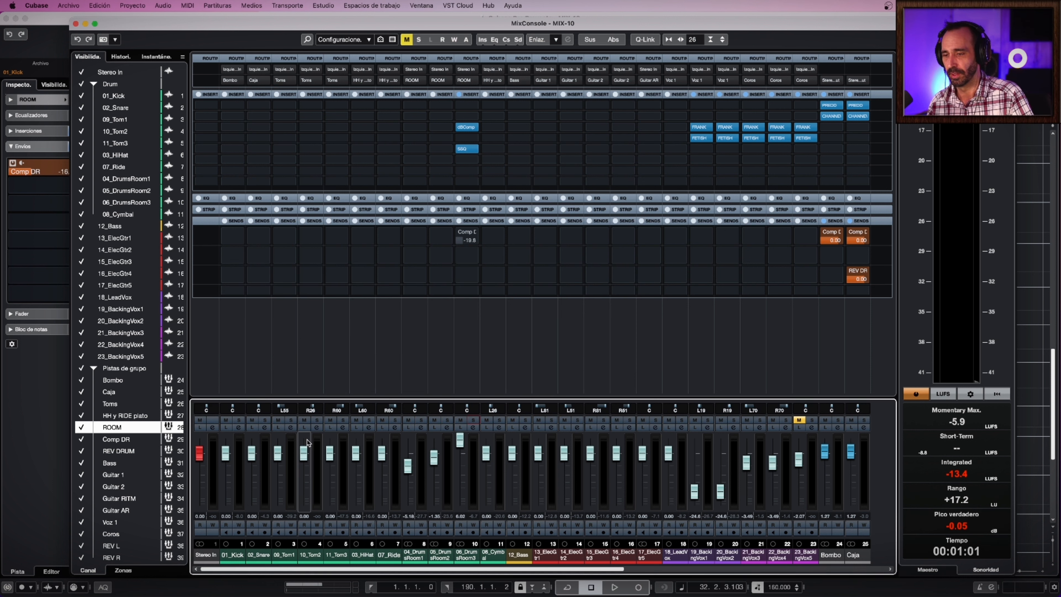
scroll(513, 510, "right", 10)
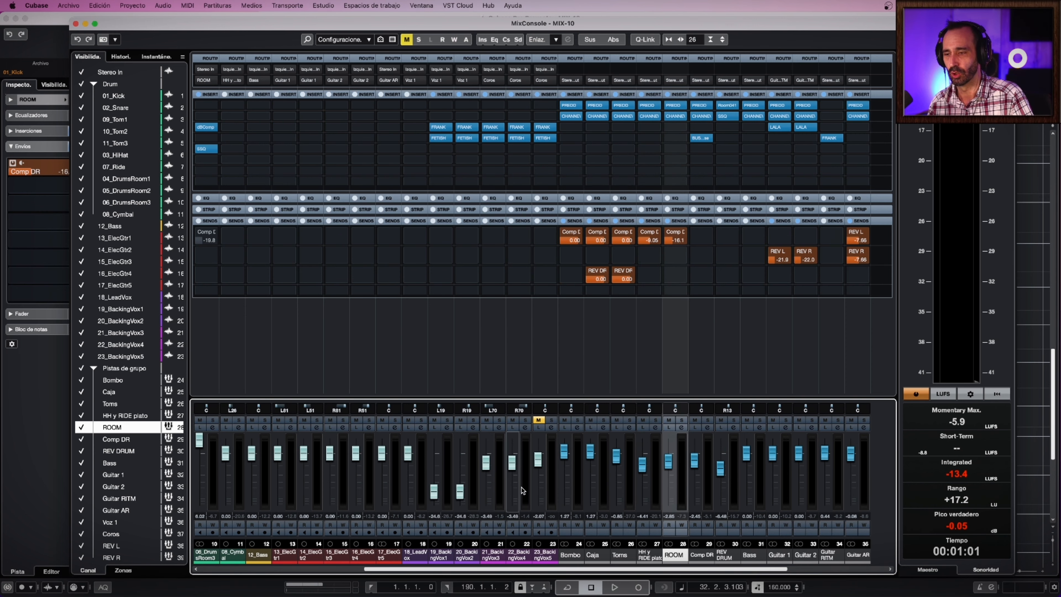
scroll(571, 533, "left", 9)
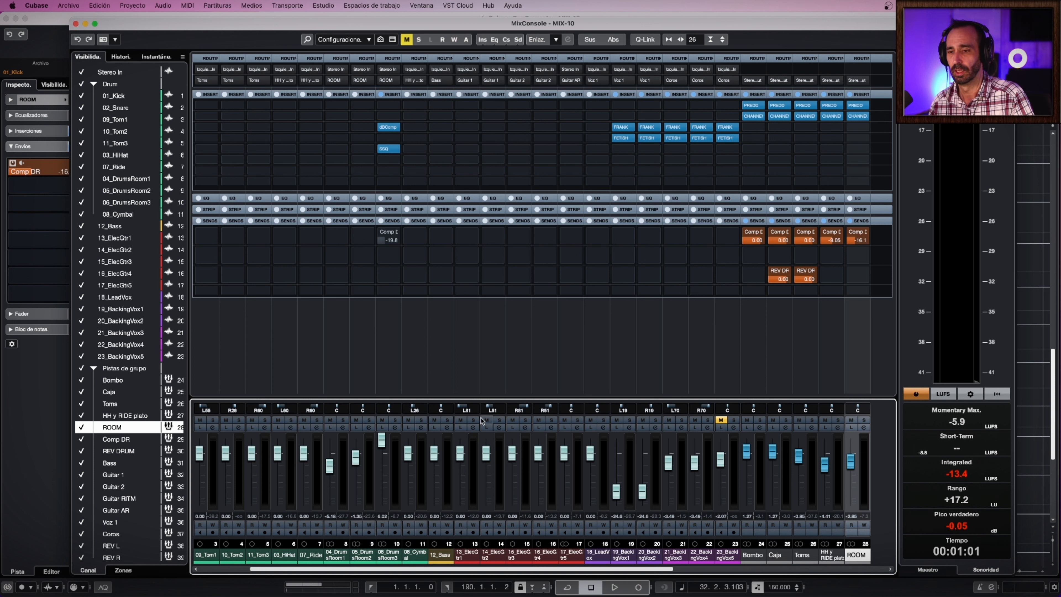
scroll(496, 463, "right", 4)
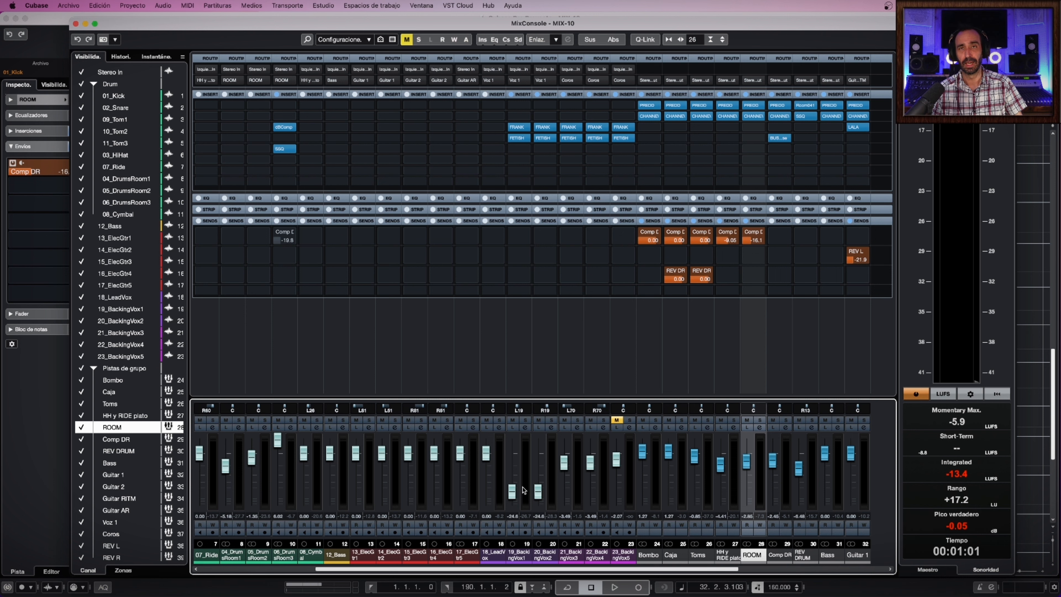
Examine the settings of the FRANK and FETISH inserts on 19_BackingVox1.
left_click(520, 127)
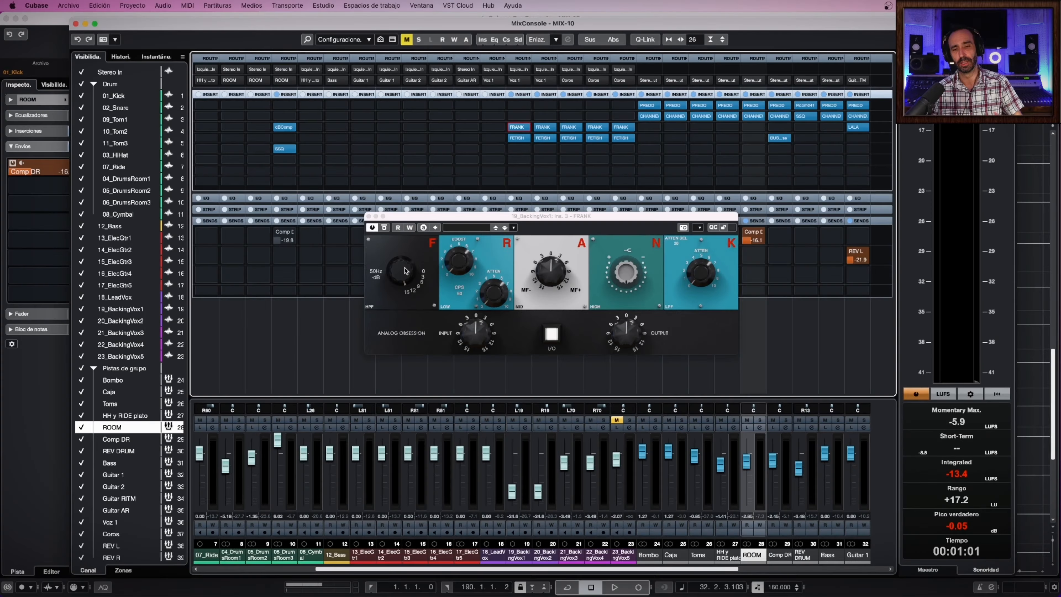
mouse_move(406, 269)
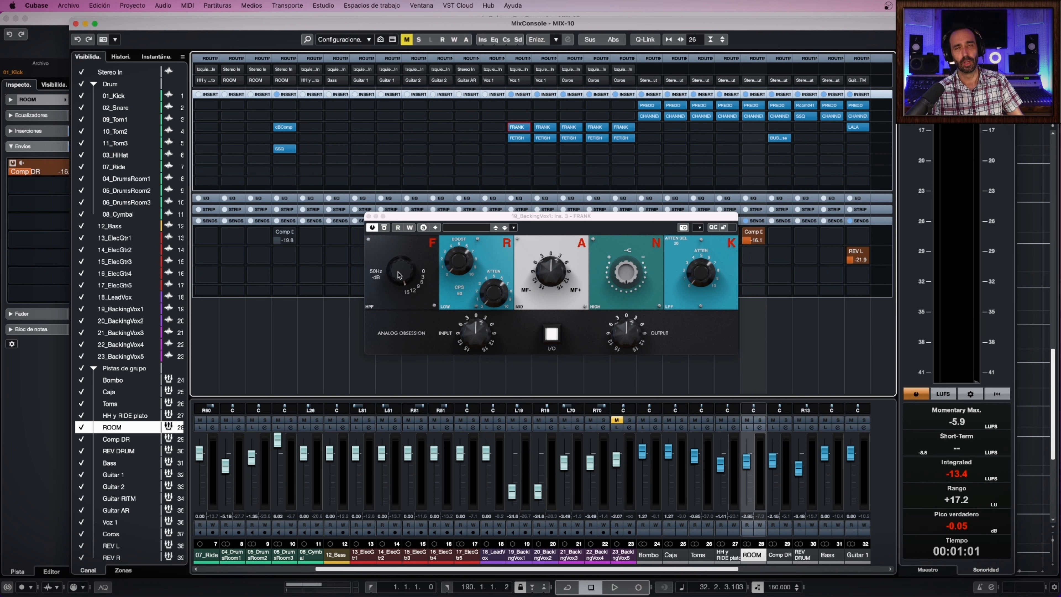
left_click(369, 216)
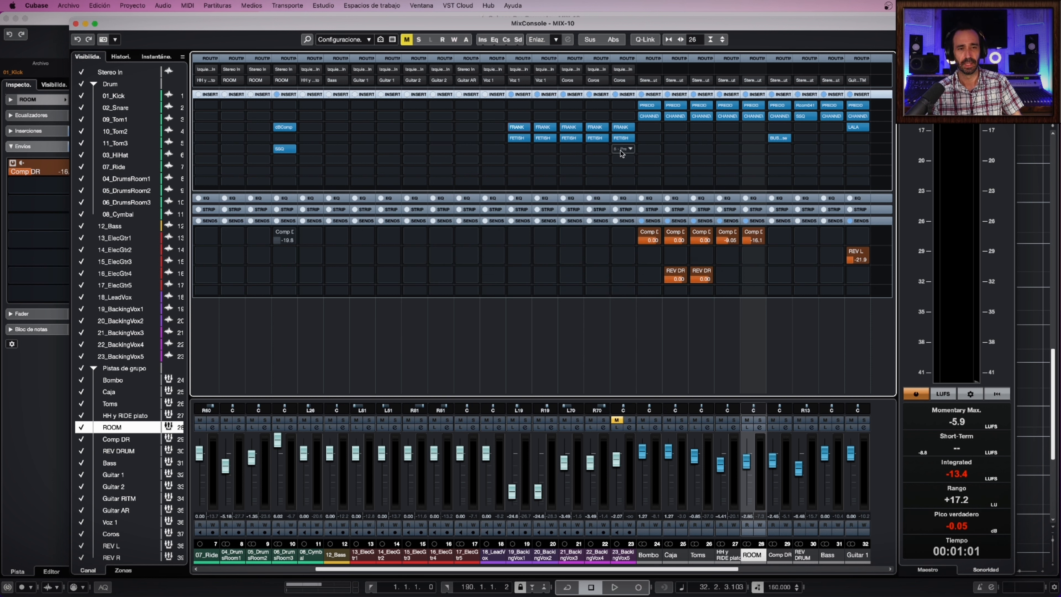
left_click(517, 138)
mouse_move(456, 333)
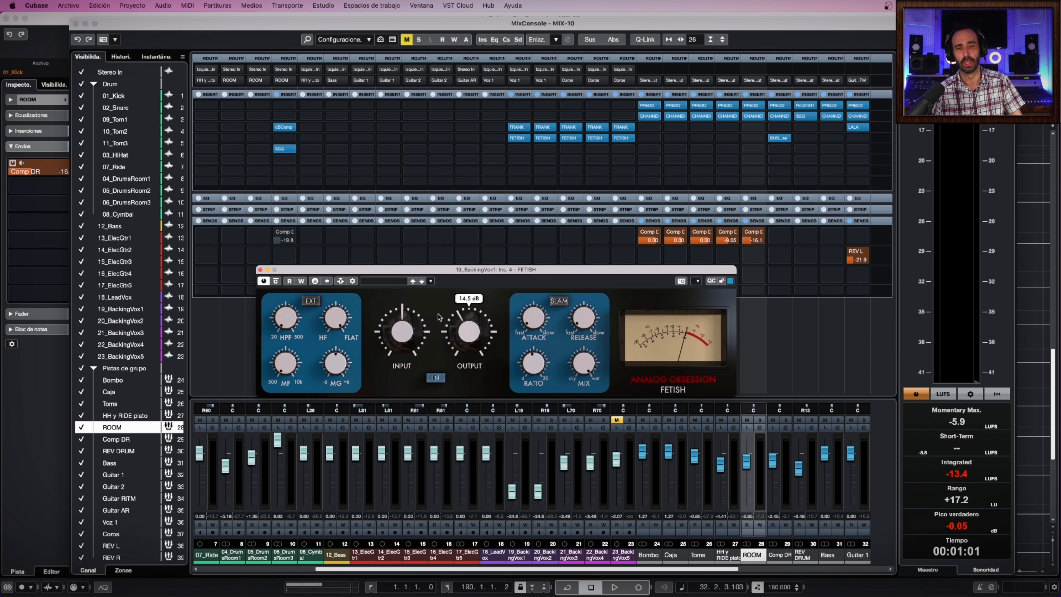
left_click_drag(470, 271, 455, 278)
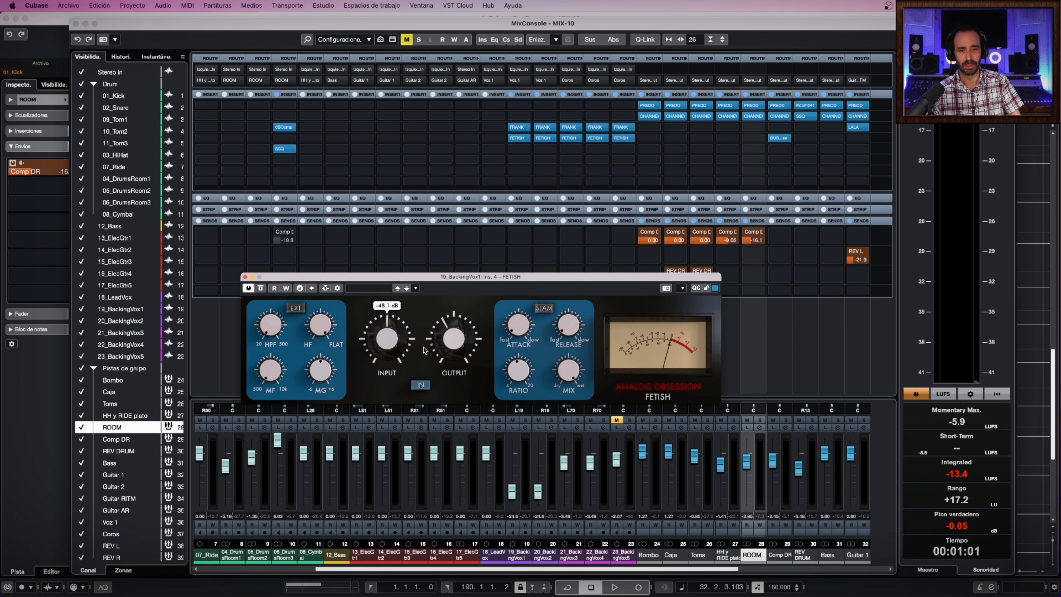
left_click_drag(510, 279, 464, 220)
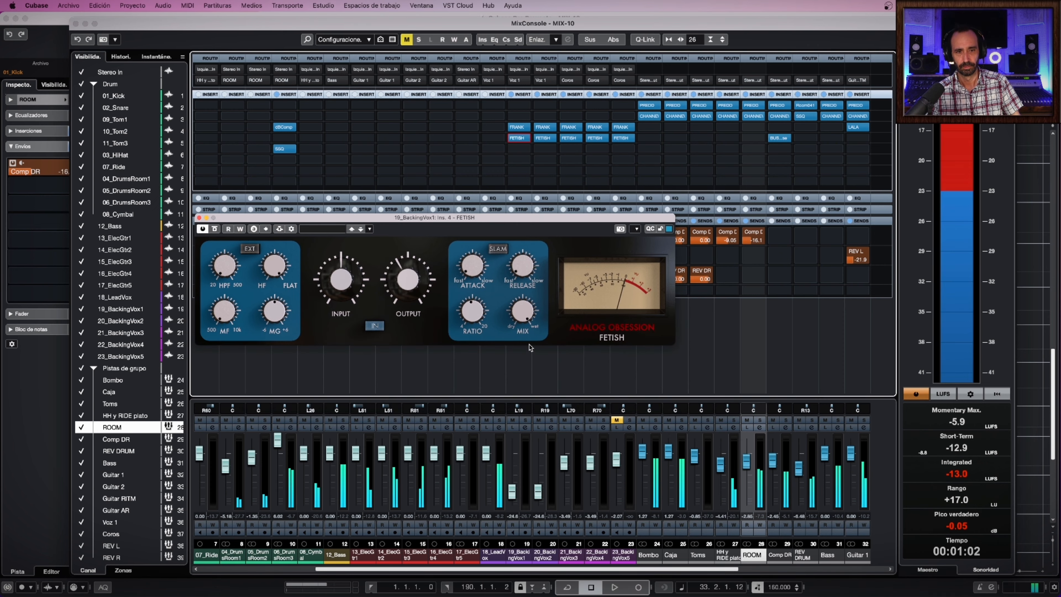
Start playback in the project window from about bar 44, where the backing vocals enter, and return to the MixConsole.
key("ctrl+Up")
left_click(397, 166)
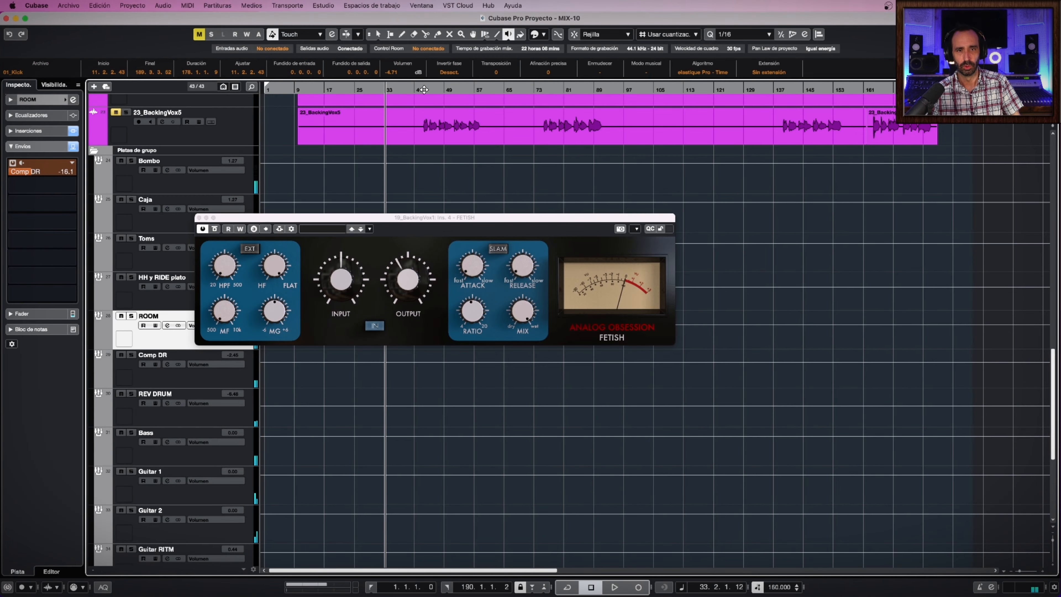
double_click(424, 89)
scroll(447, 427, "up", 1)
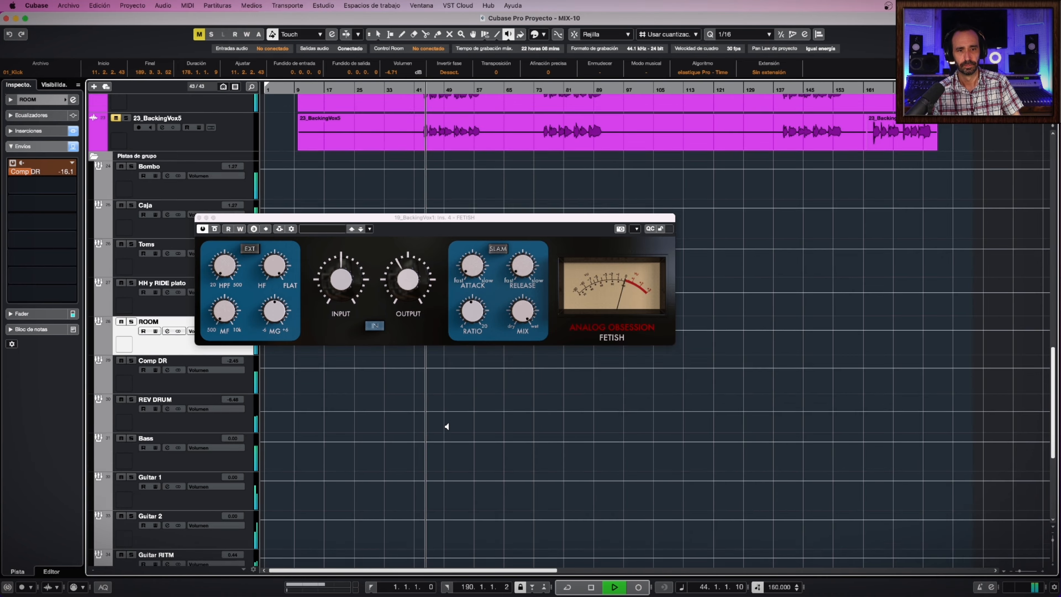
scroll(448, 427, "up", 5)
key("ctrl+Up")
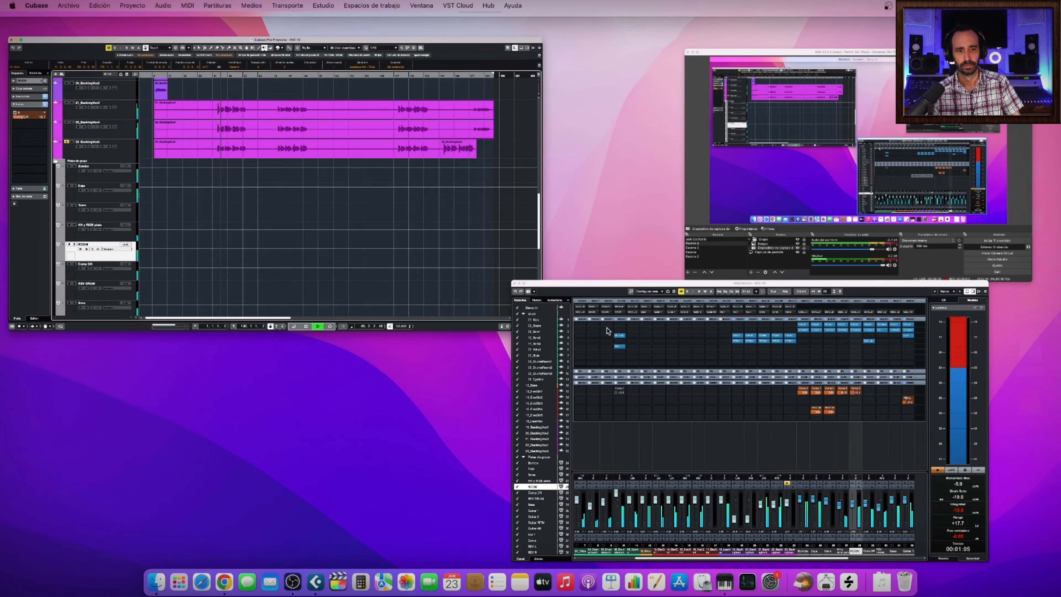
left_click(607, 332)
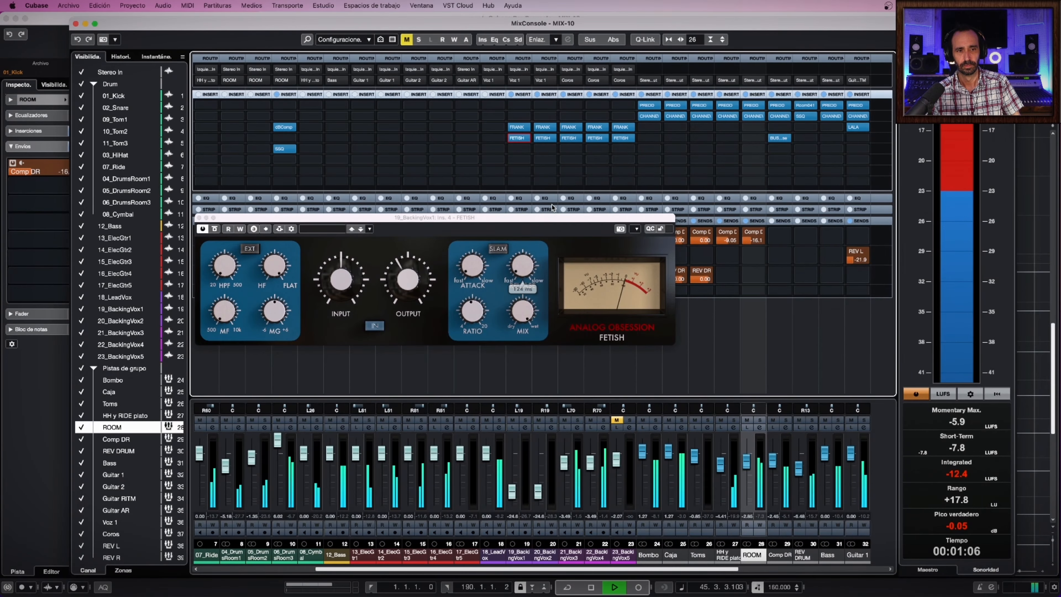
Replace the open plug-in window with FETISH on 21_BackingVox3, watch its gain meter during playback, then stop and close it.
left_click(571, 144)
left_click(199, 218)
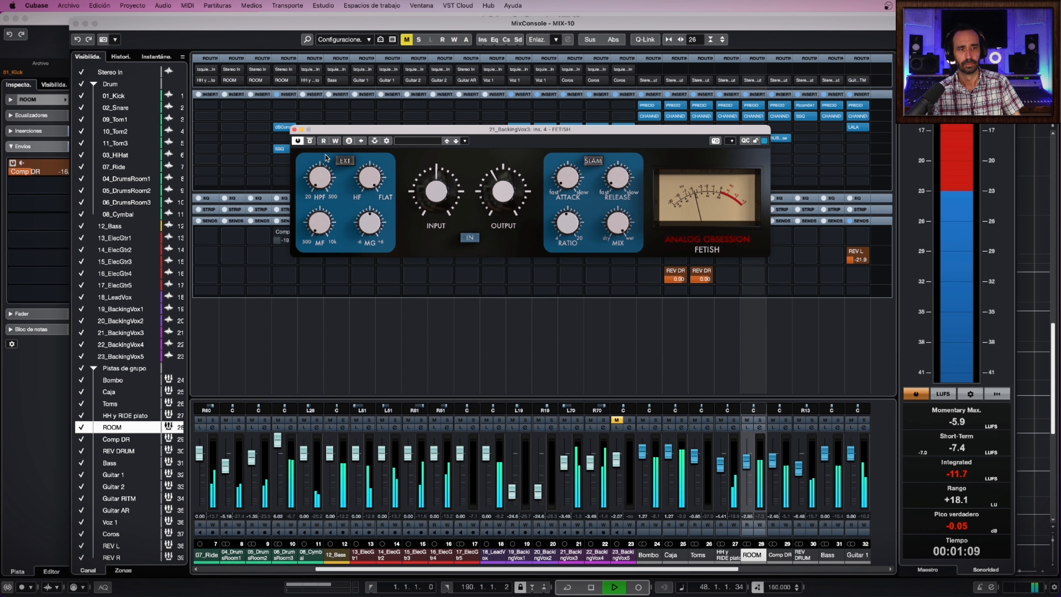
left_click_drag(422, 129, 353, 155)
mouse_move(362, 201)
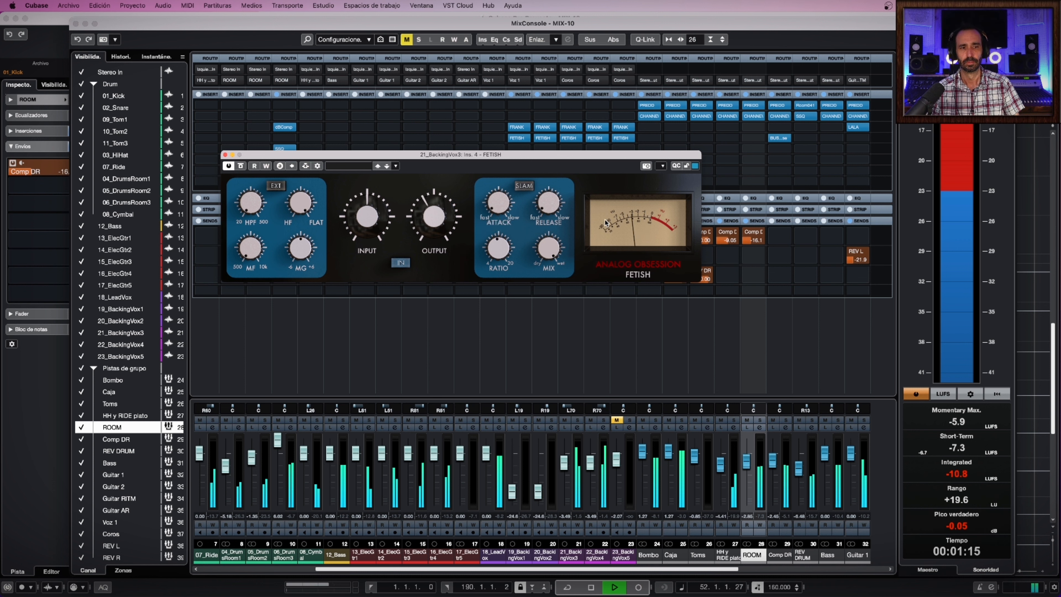
key("space")
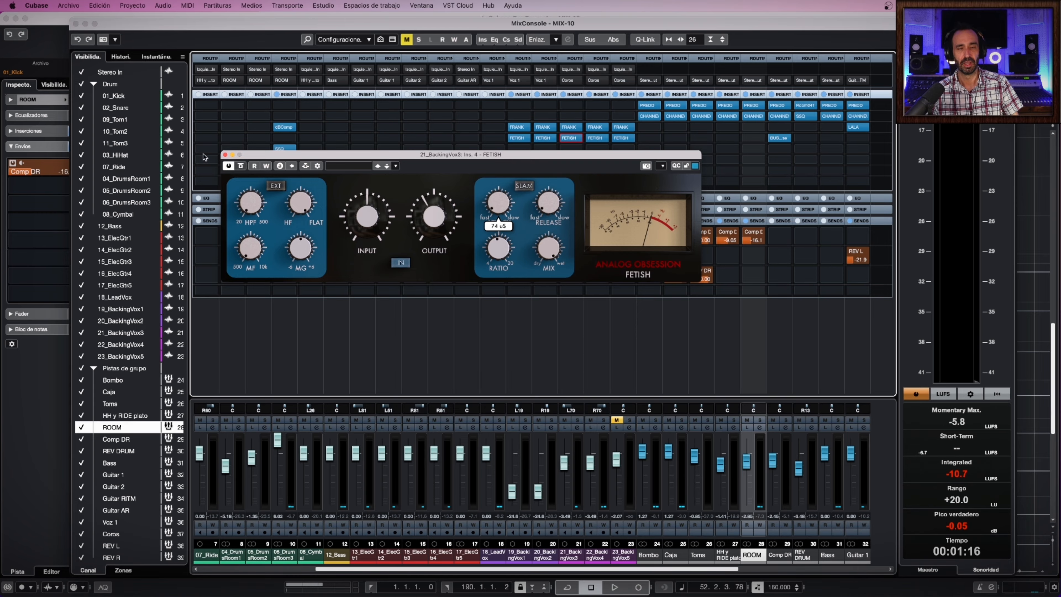
left_click(226, 155)
Place the project cursor at about bar 43, where 21_BackingVox3 enters, and return to the MixConsole.
key("ctrl+Up")
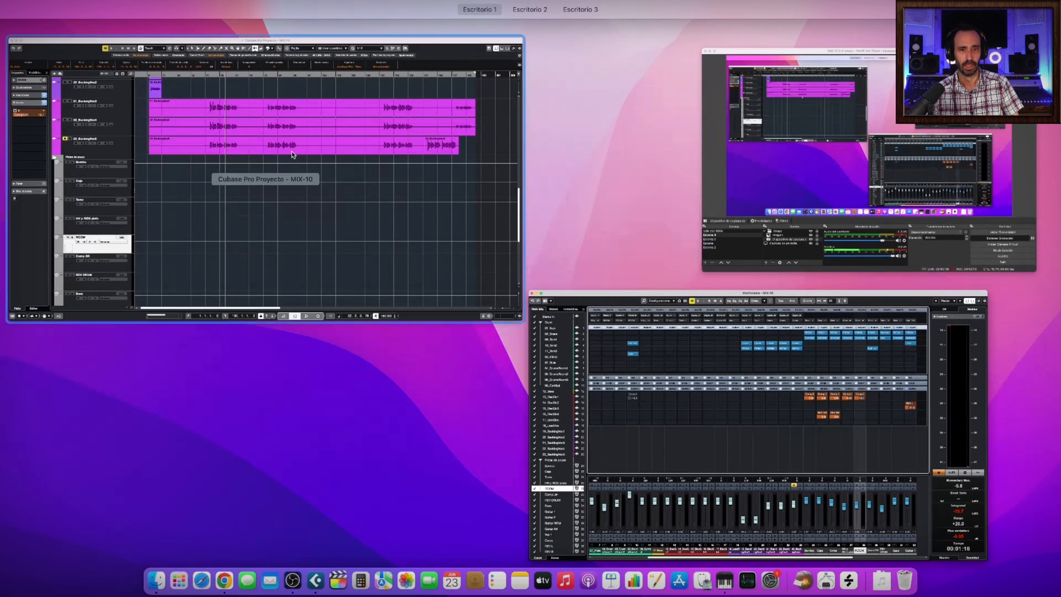
left_click(409, 259)
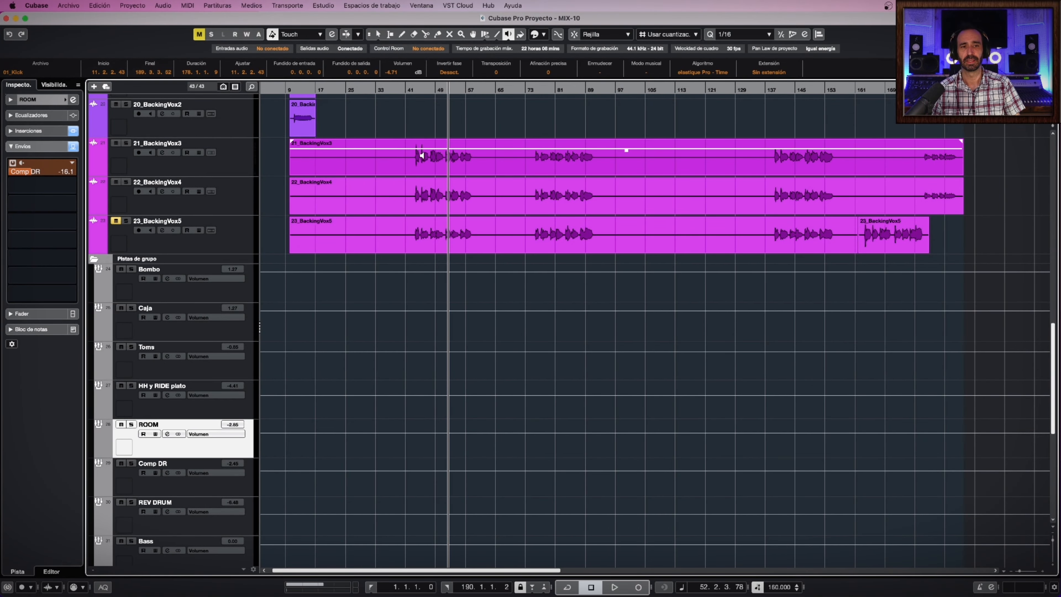
left_click_drag(418, 90, 410, 160)
key("ctrl+Up")
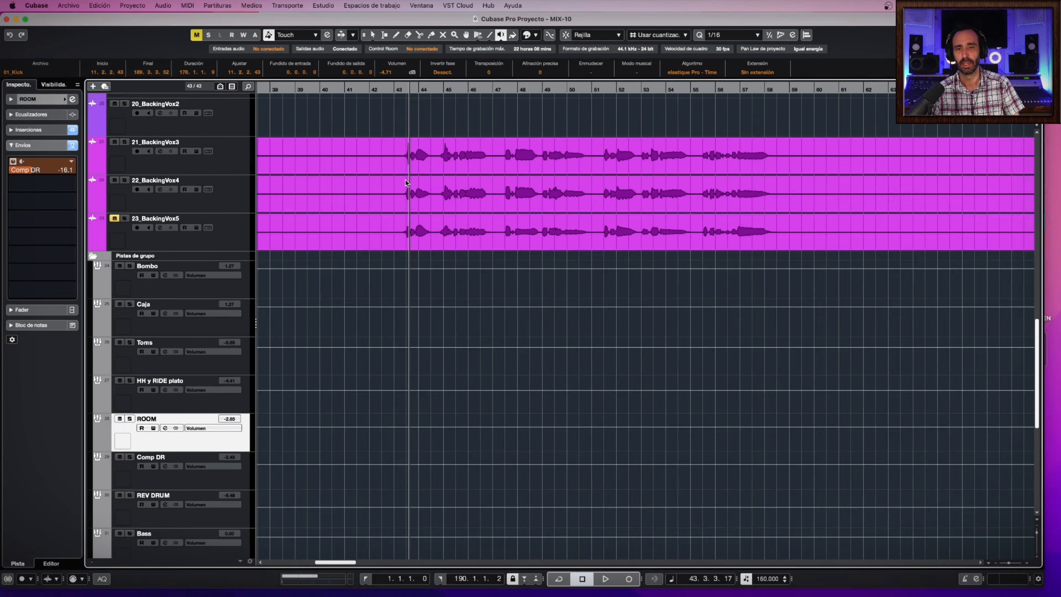
left_click(633, 292)
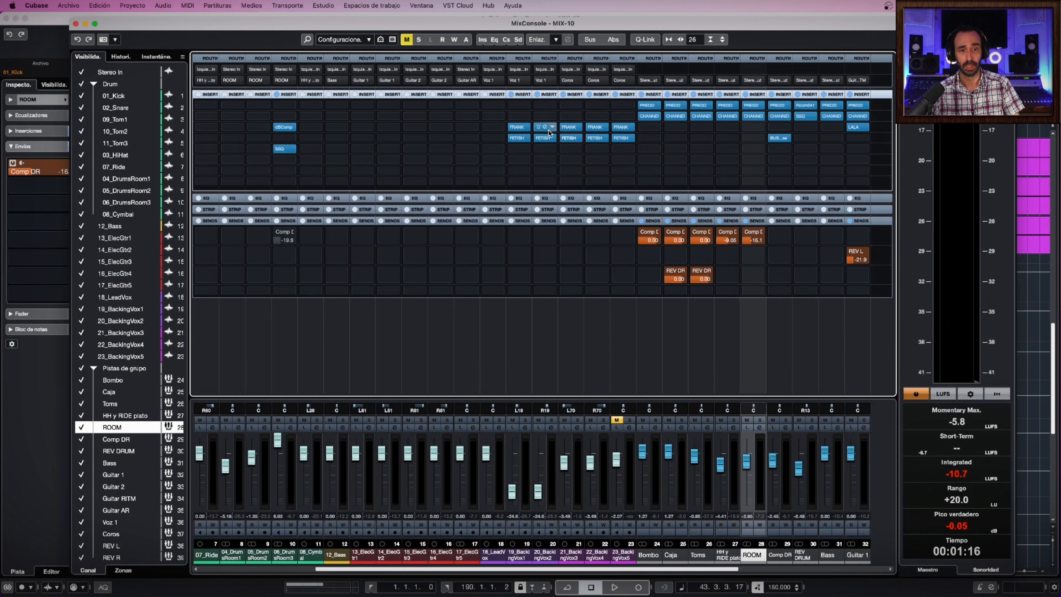
Examine the PREDD preamp insert on the Bombo group channel.
left_click(571, 138)
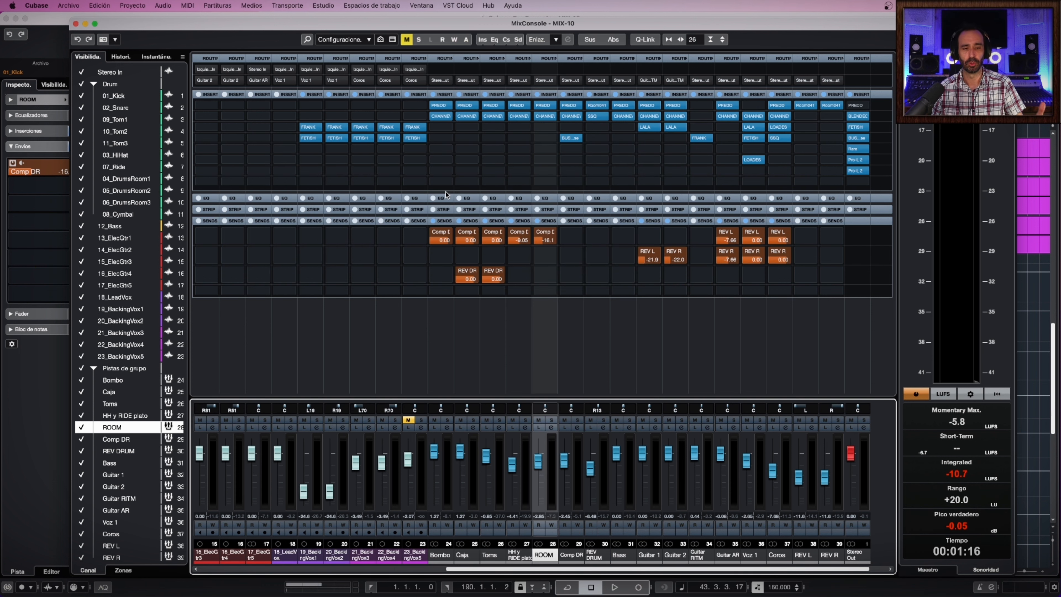
mouse_move(445, 108)
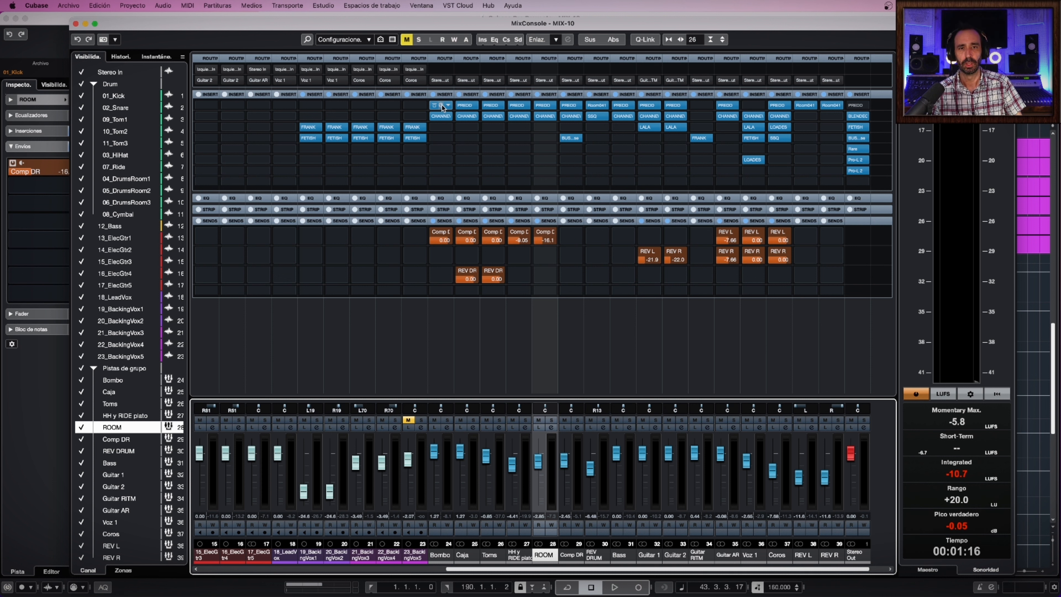
left_click(442, 105)
left_click_drag(423, 128, 388, 198)
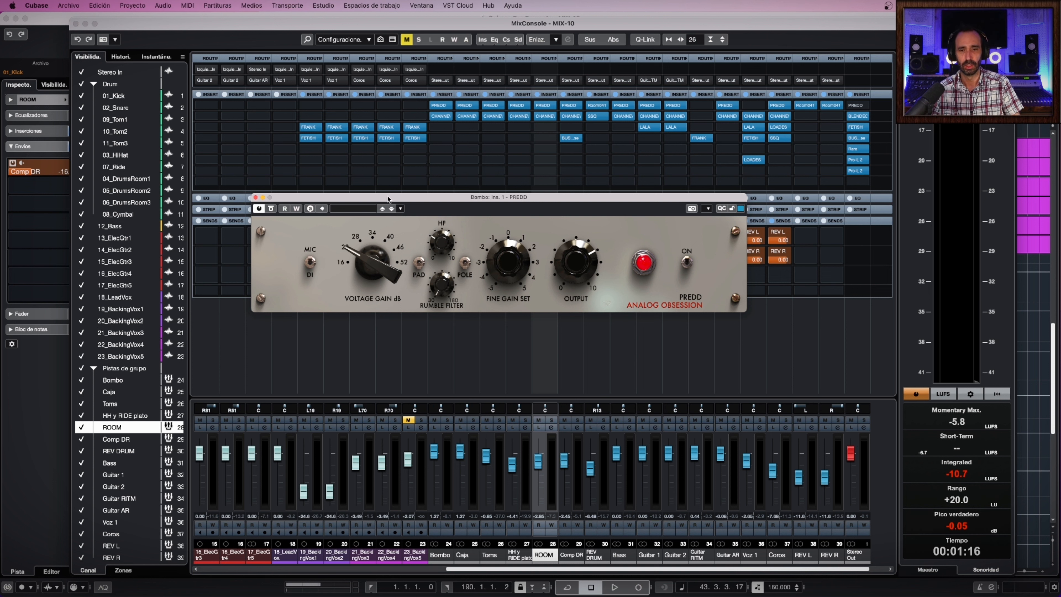
mouse_move(380, 301)
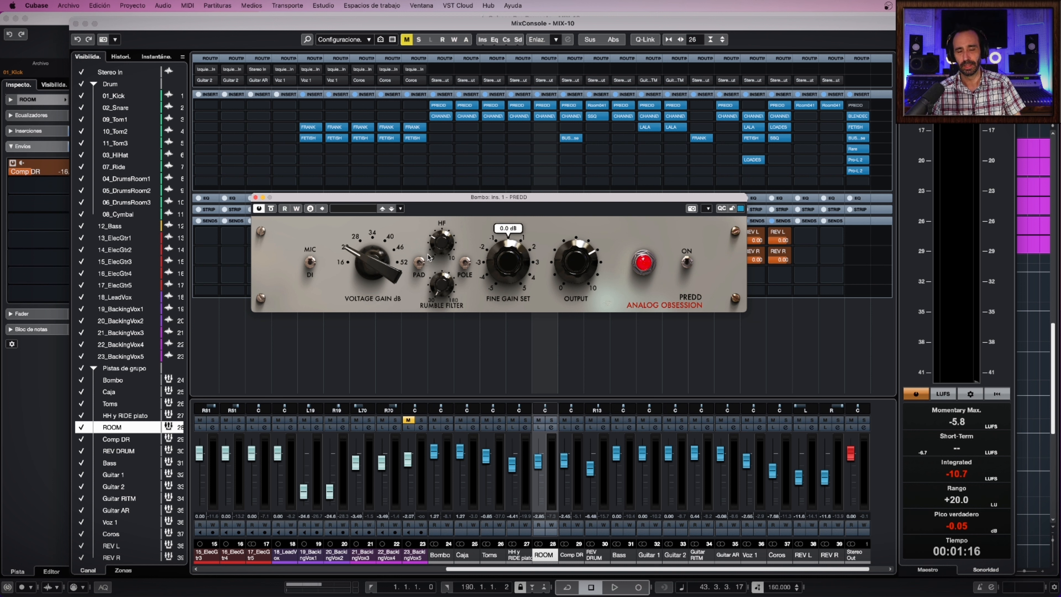
left_click(438, 105)
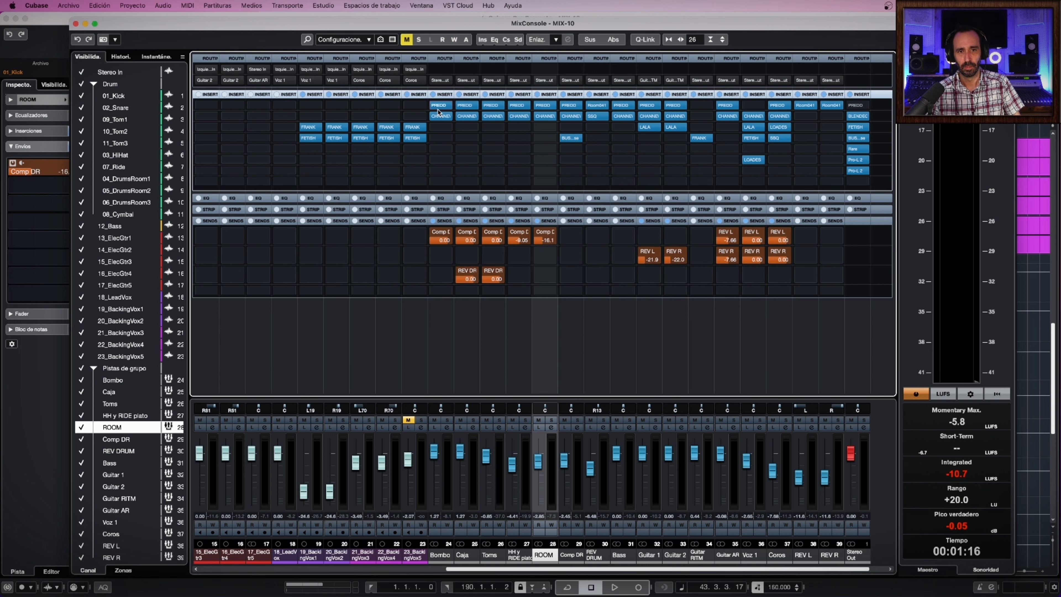
Examine the CHANNEV channel strip on the Bombo group, listening to a short passage from the project cursor, and close it.
left_click(441, 118)
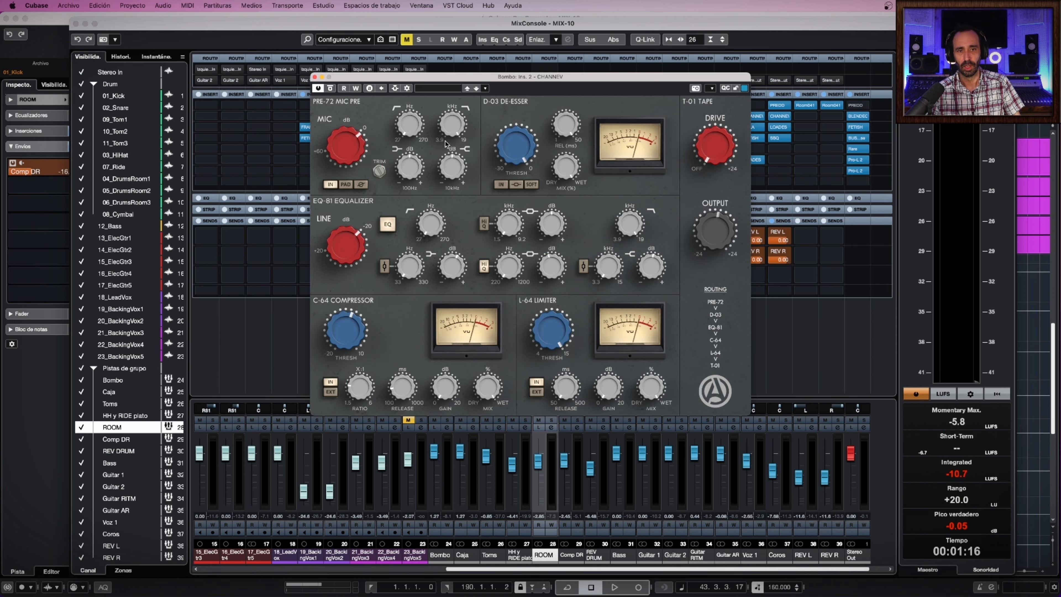
left_click_drag(508, 80, 415, 174)
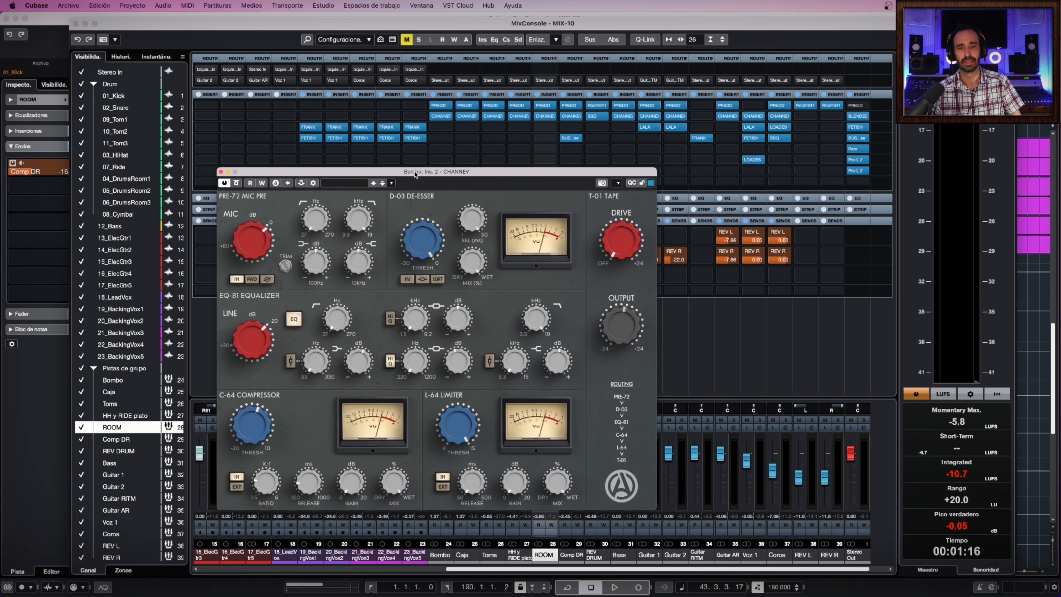
mouse_move(235, 216)
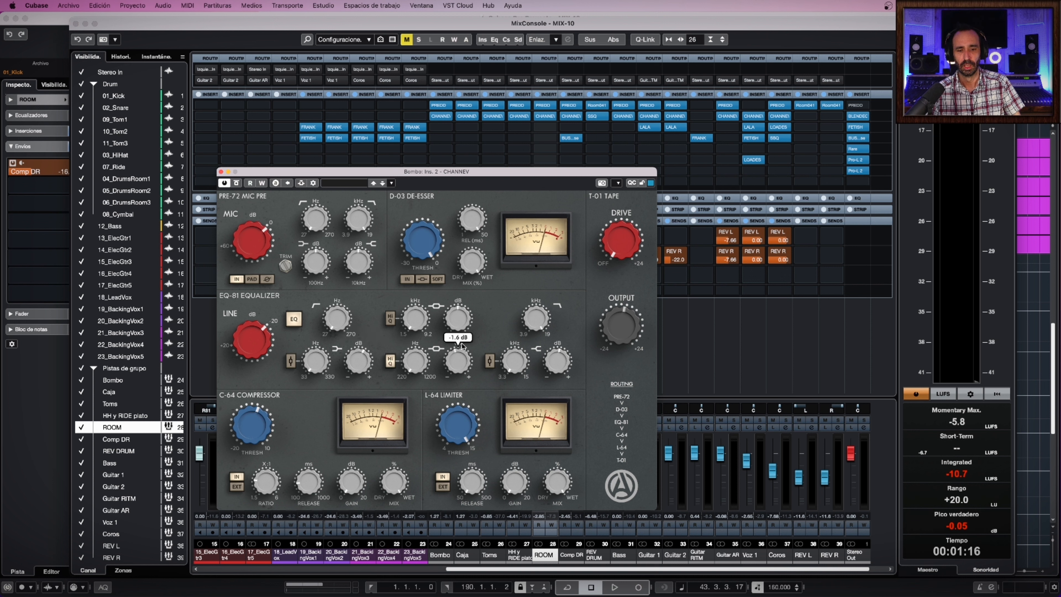
key("space")
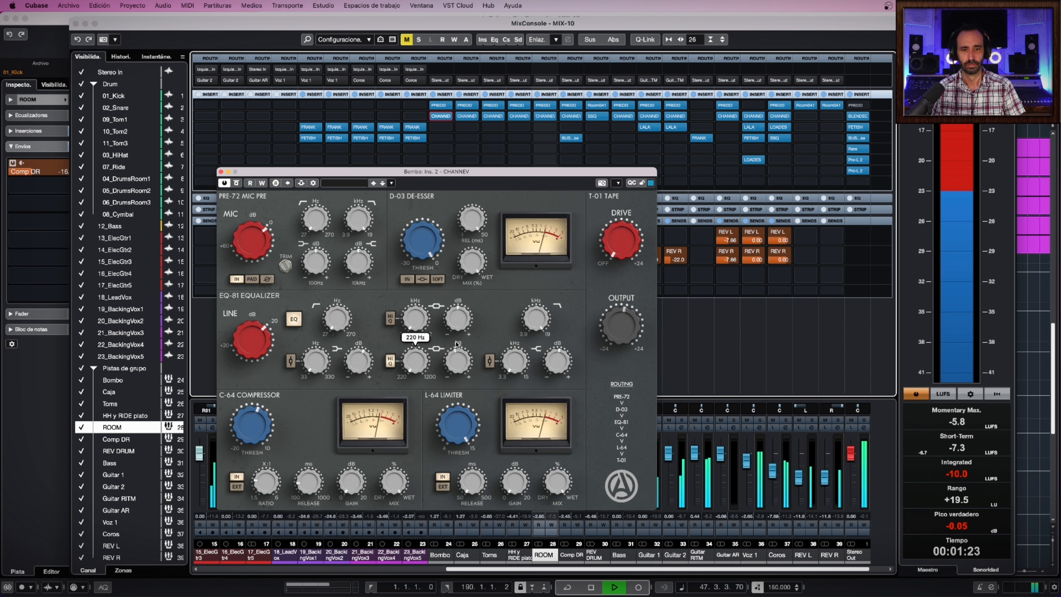
key("space")
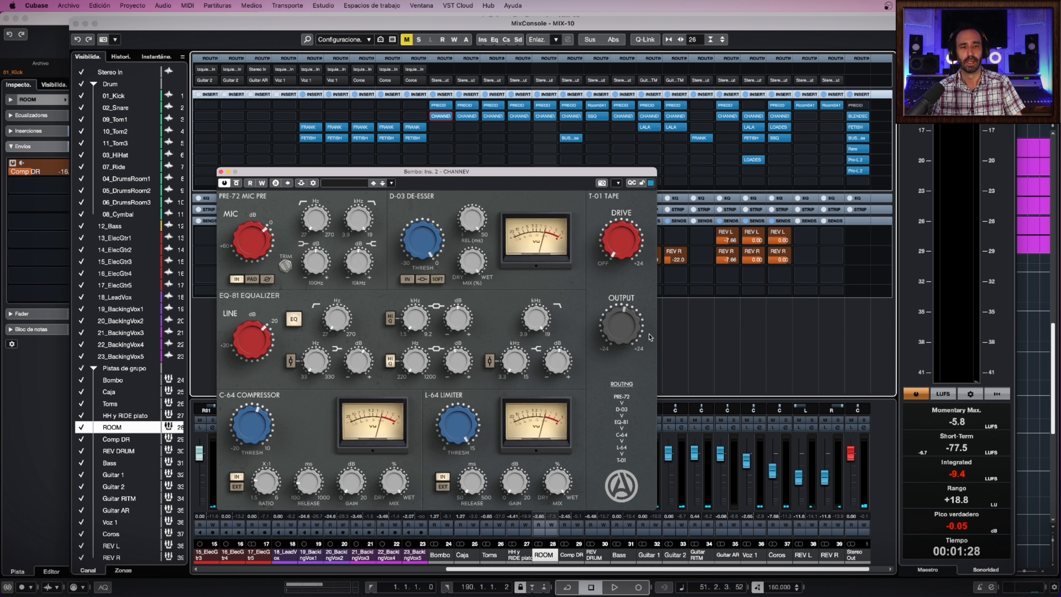
mouse_move(626, 352)
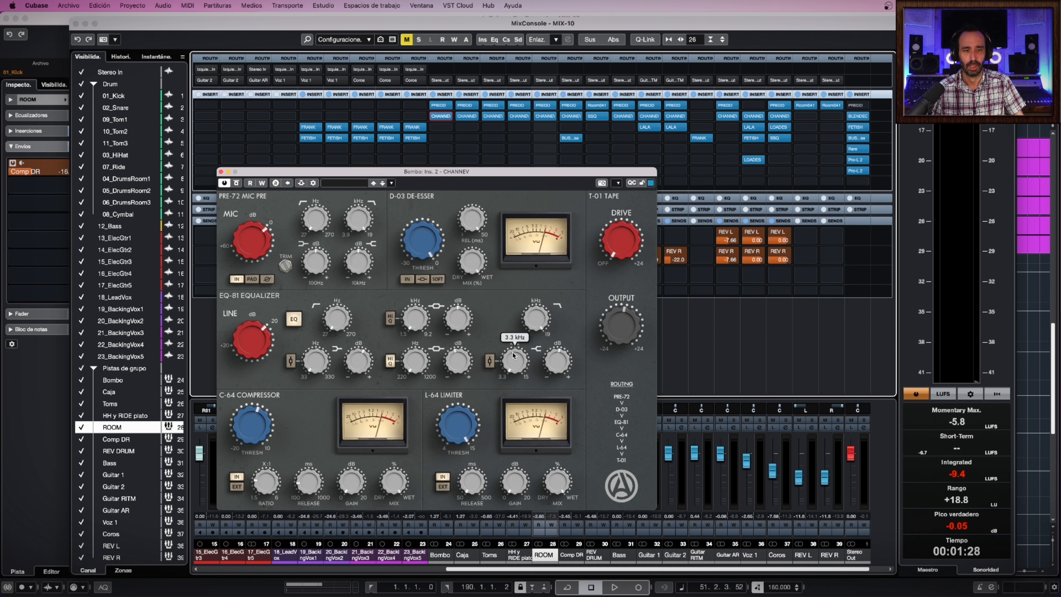
mouse_move(393, 460)
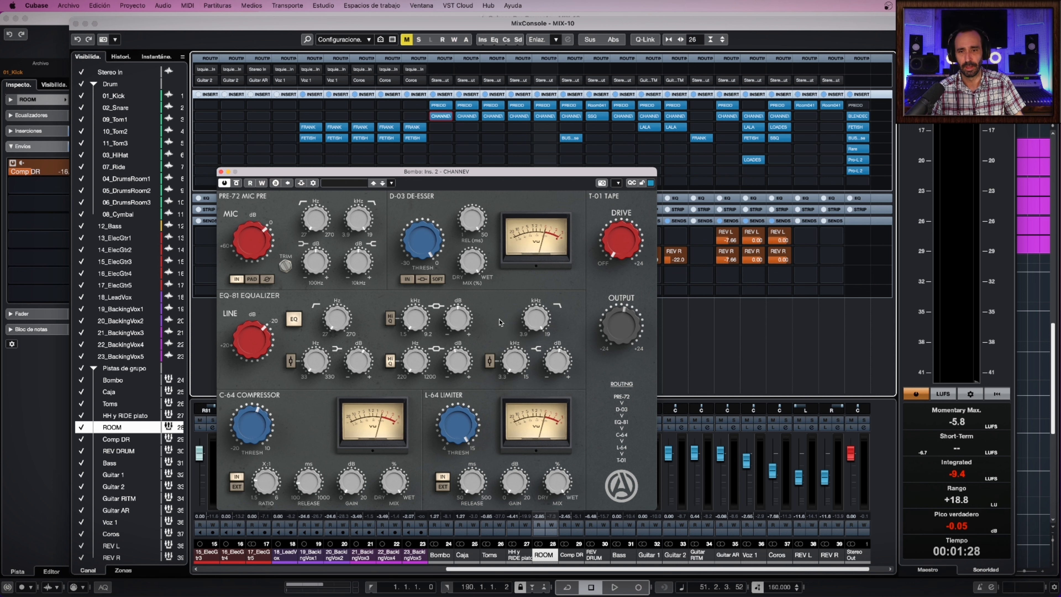
left_click(221, 172)
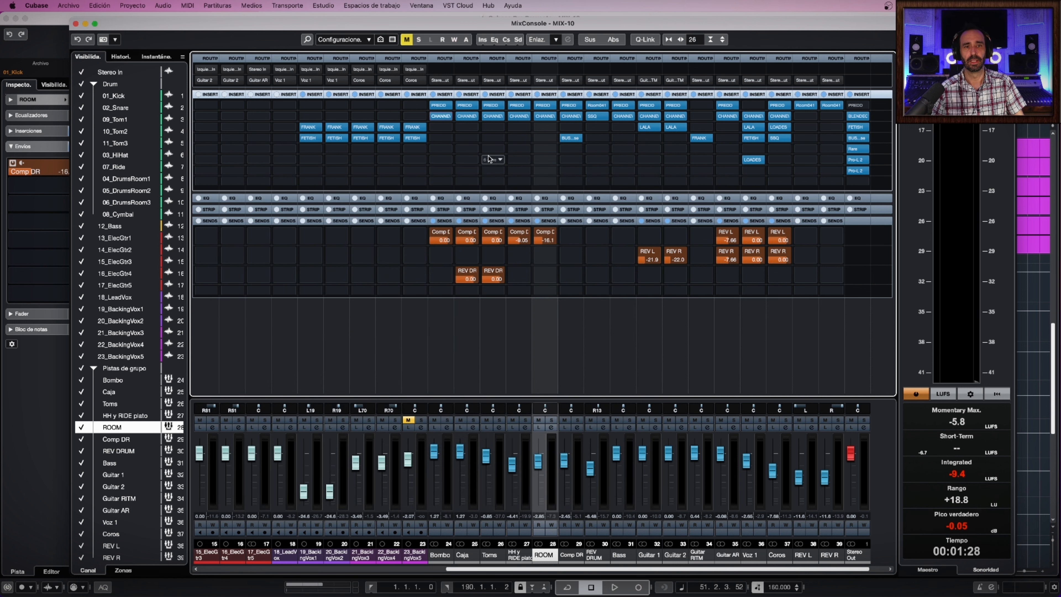
Open the PREDD preamp on the Caja group and compare its HF setting with the one on the Bombo group.
left_click(467, 106)
mouse_move(481, 180)
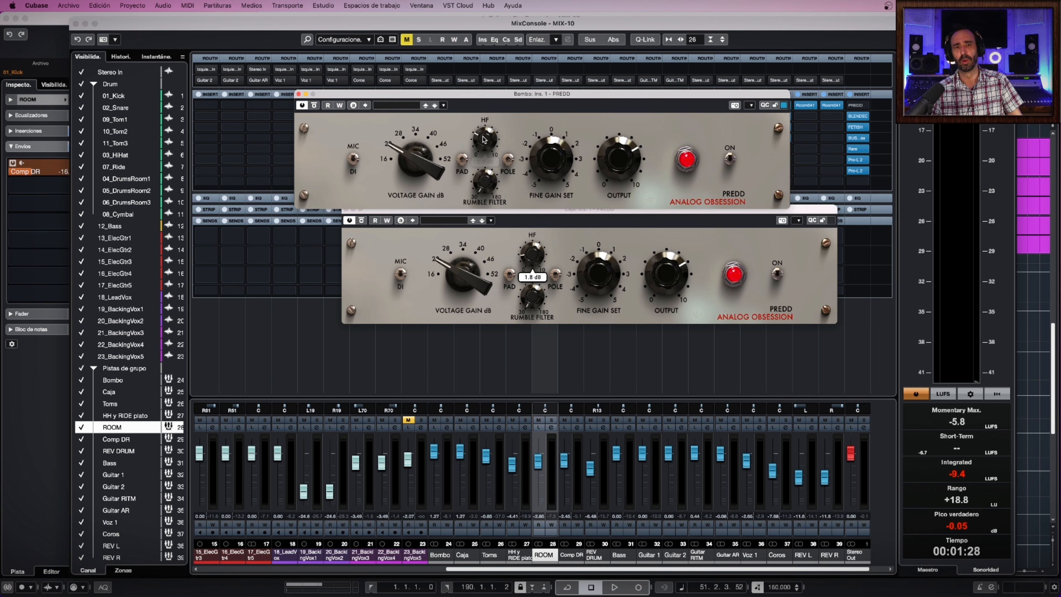
mouse_move(482, 137)
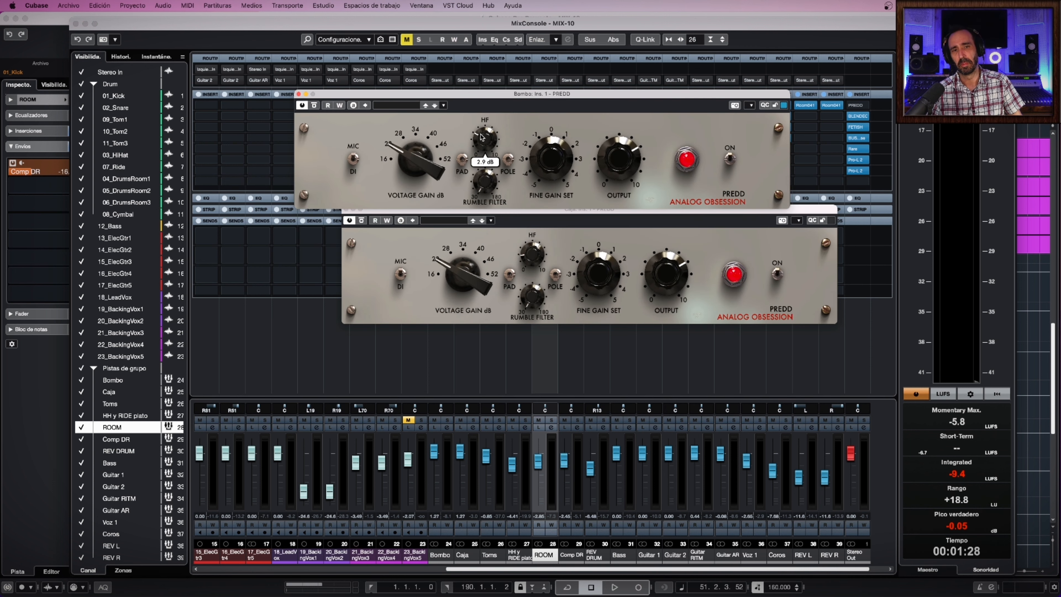
mouse_move(526, 256)
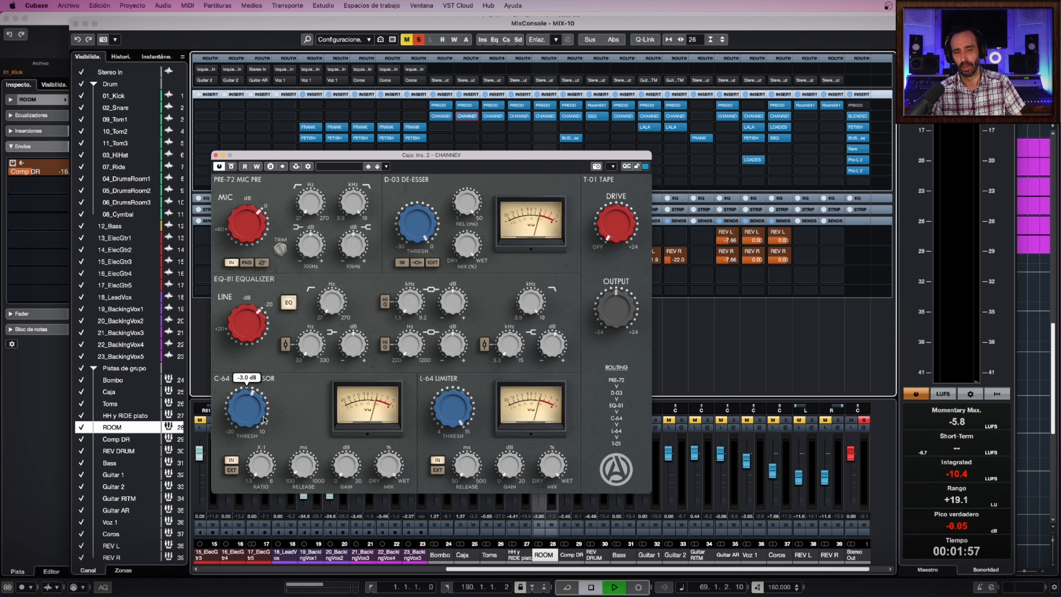
Play a short passage while watching the C-64 compressor meter in the Caja group's CHANNEV.
key("space")
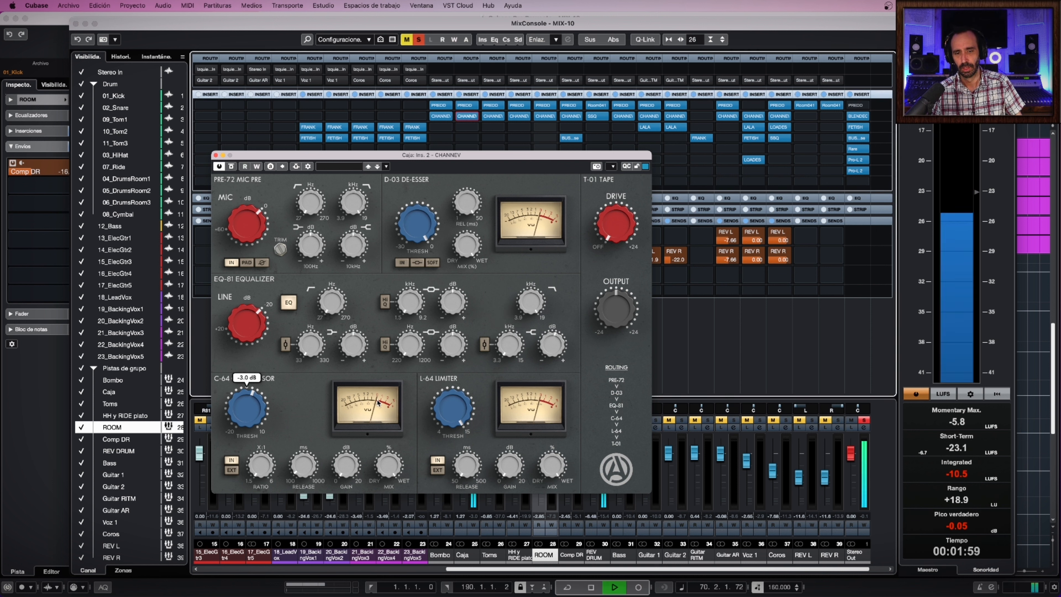
key("space")
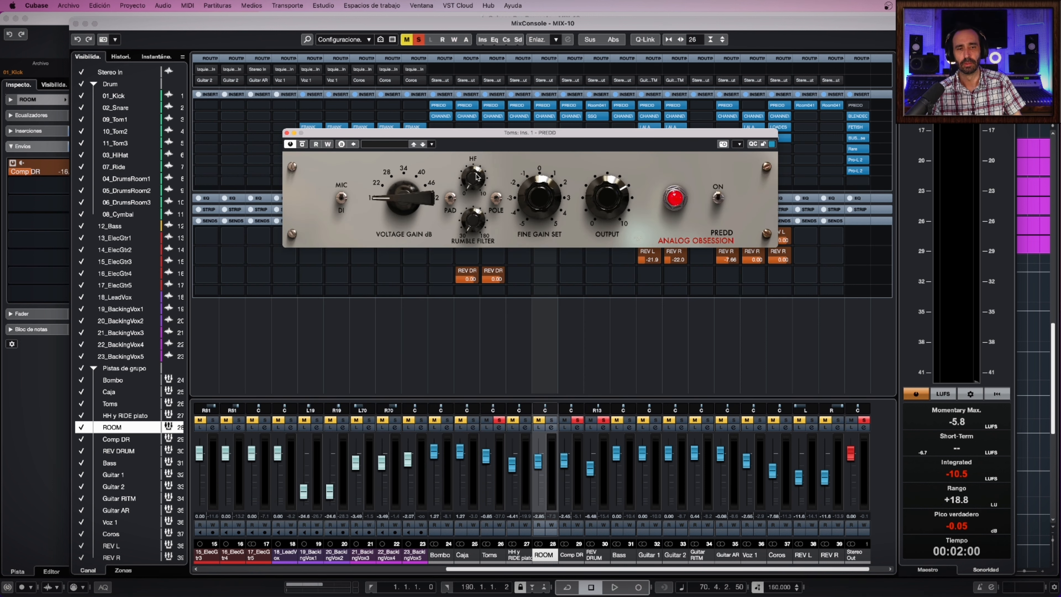
Check the PREDD voltage gain on the Toms group, close it, and examine the EQ-81 equalizer bands in the group's CHANNEV.
mouse_move(426, 198)
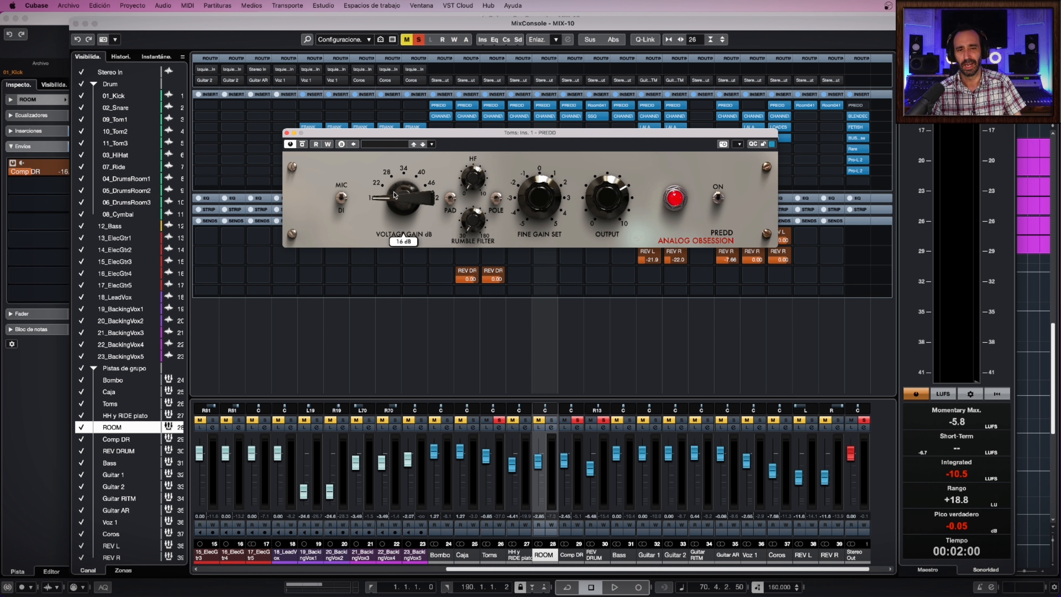
left_click(286, 133)
left_click(494, 116)
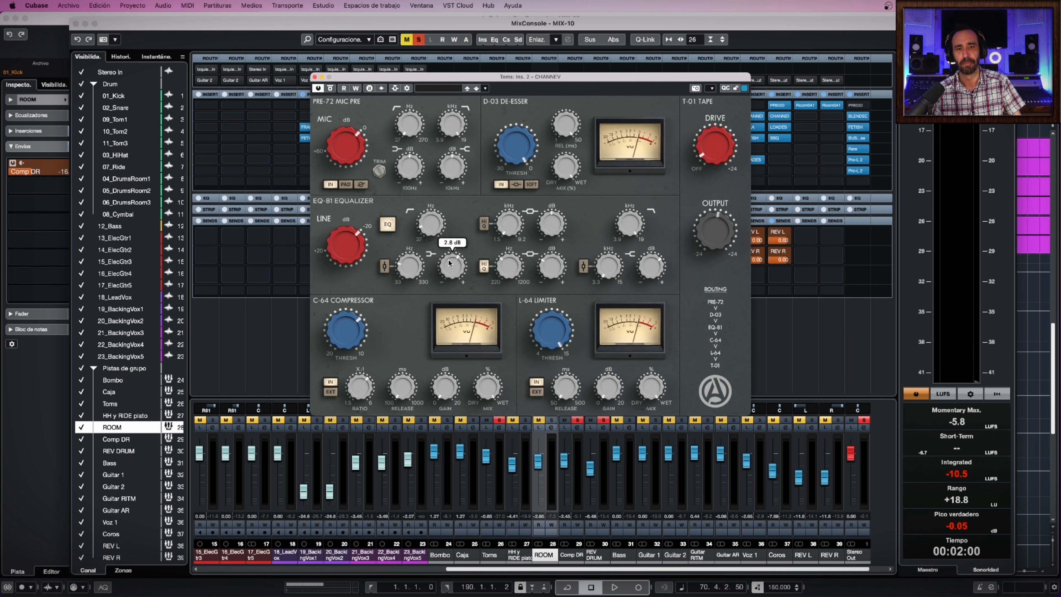
mouse_move(413, 265)
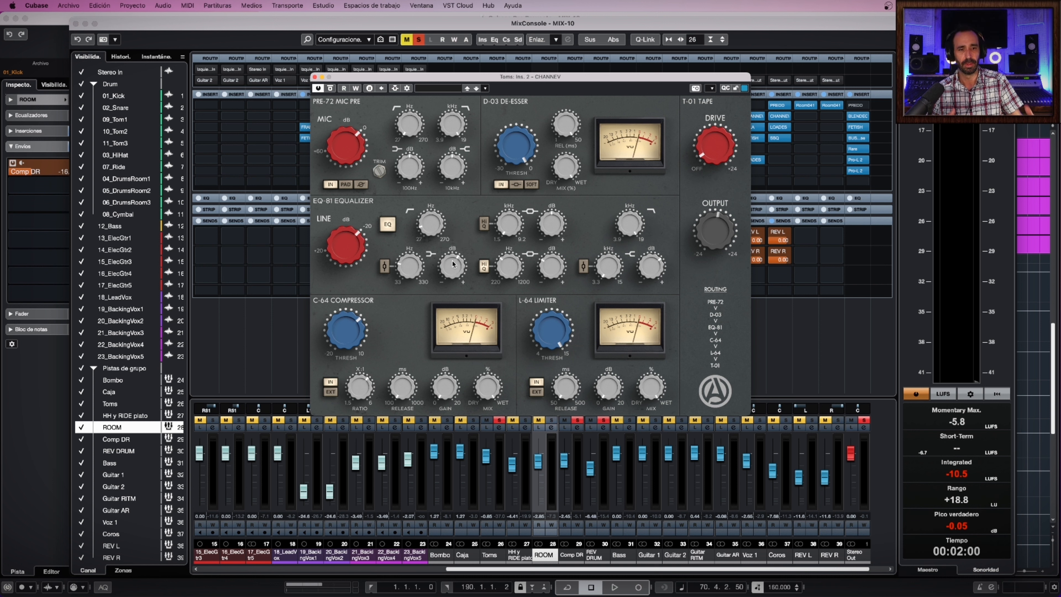
mouse_move(510, 287)
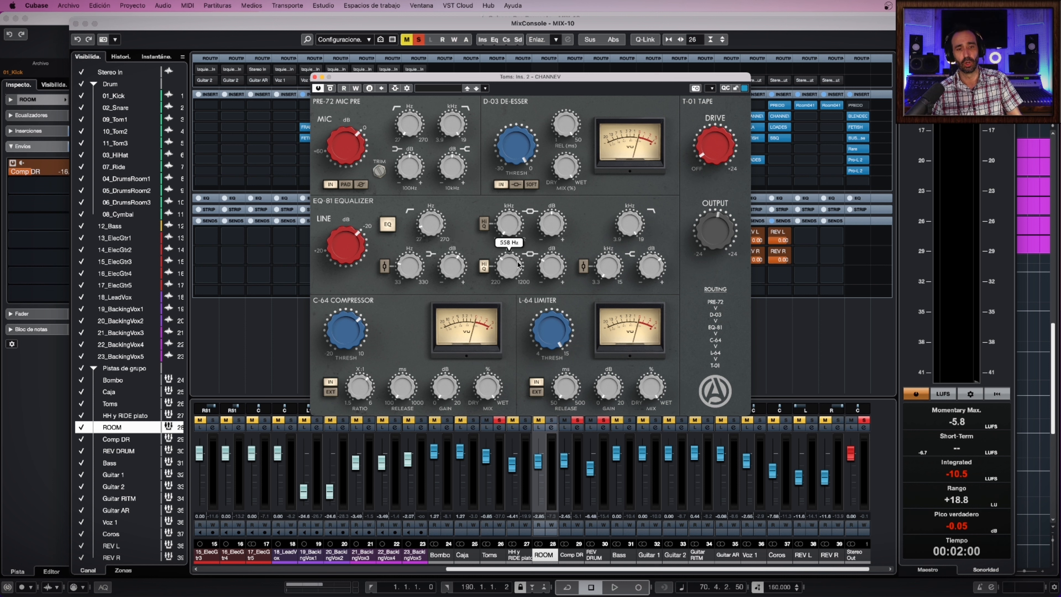
mouse_move(547, 262)
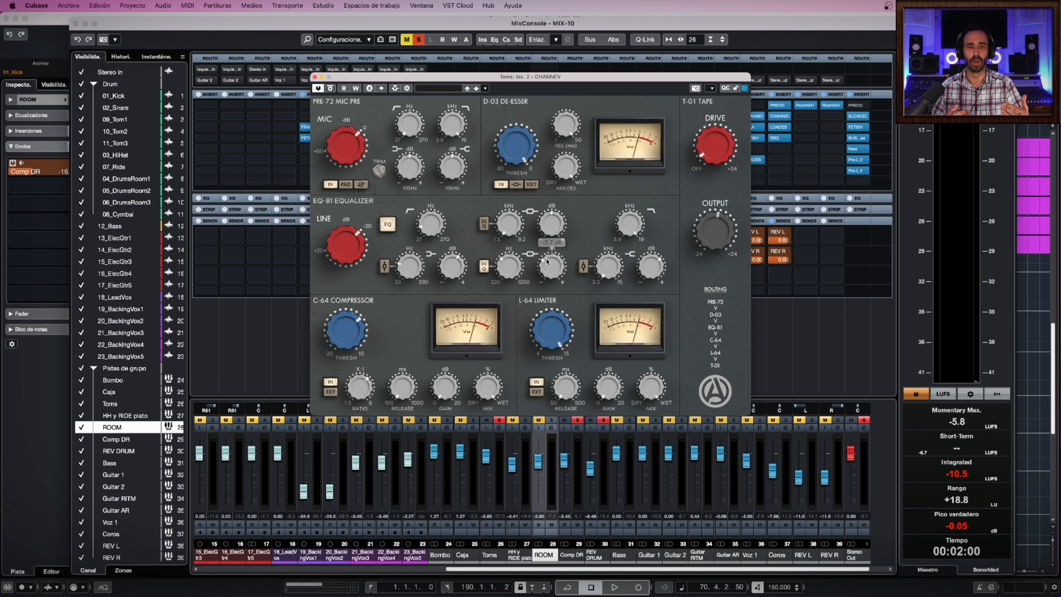
mouse_move(651, 265)
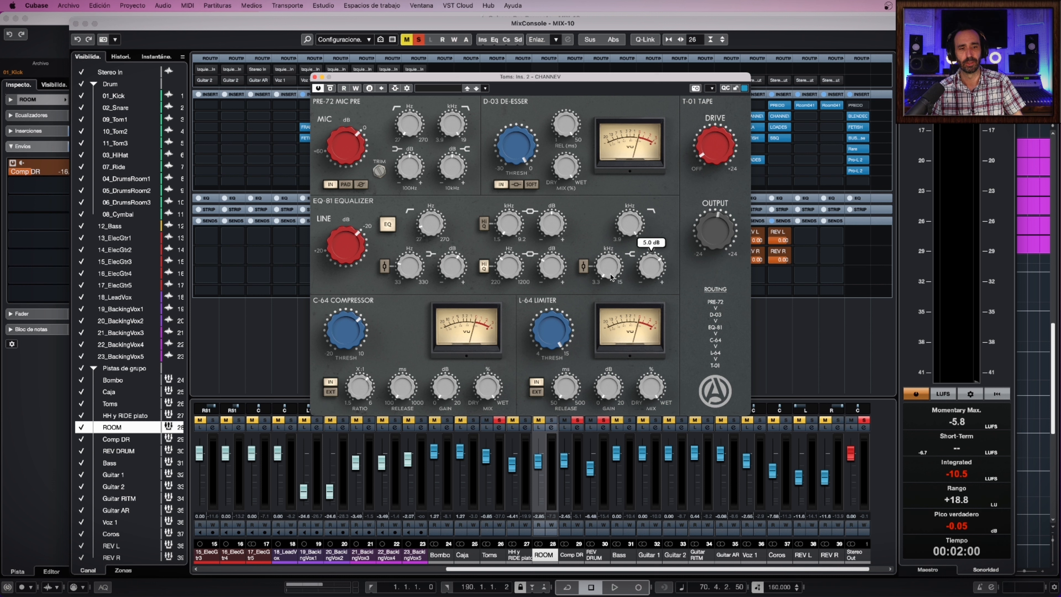
mouse_move(609, 263)
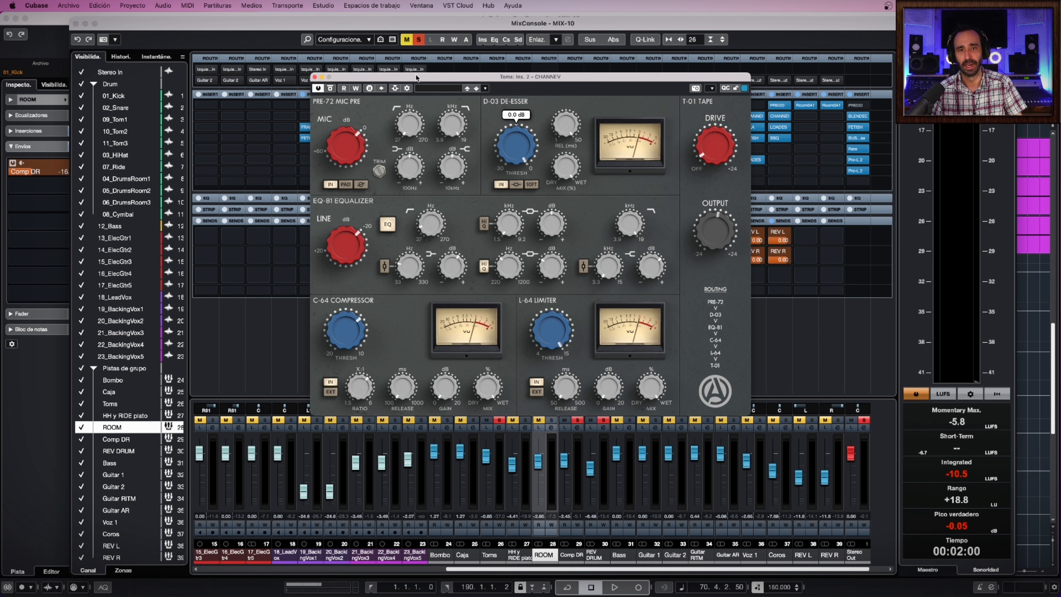
Move the CHANNEV insert on the ROOM group to insert slot 4, shifting the open CHANNEV window clear of the insert rack.
left_click_drag(414, 78, 409, 195)
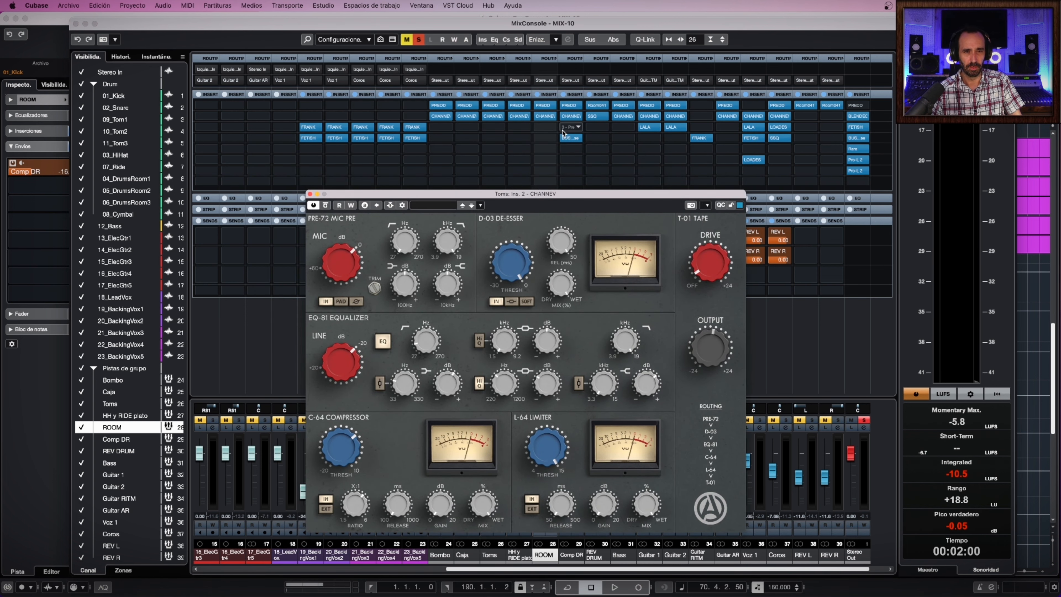
left_click_drag(546, 117, 546, 144)
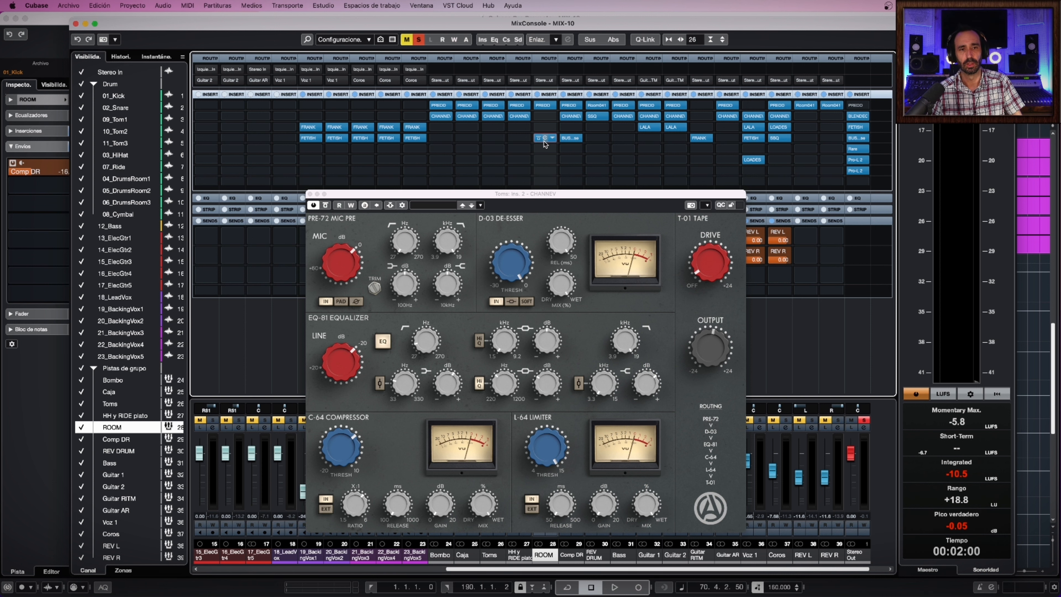
left_click(545, 138)
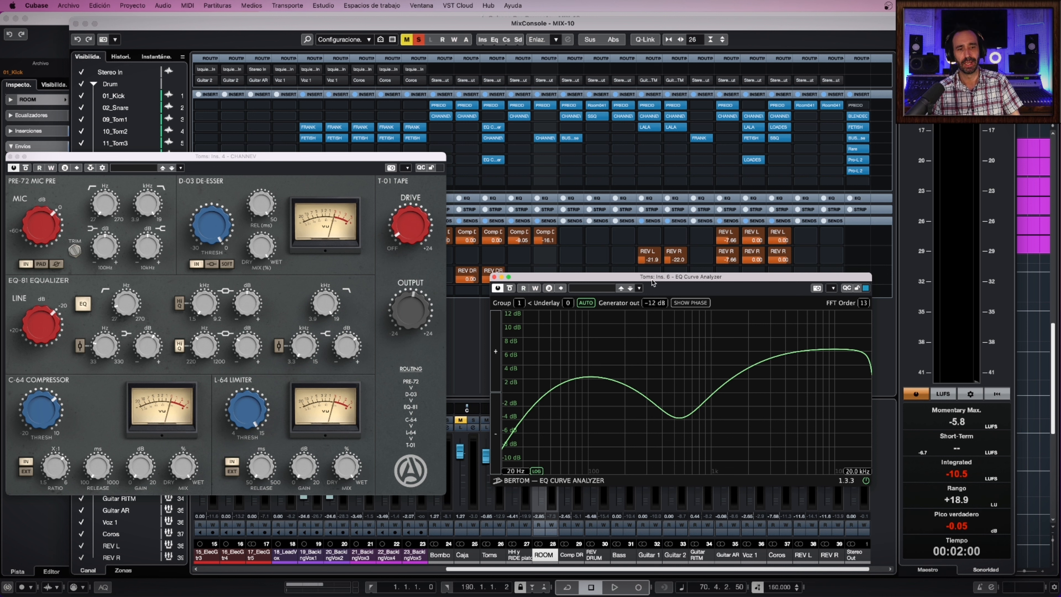
Examine the Toms group's equalization curve in the EQ Curve Analyzer alongside its CHANNEV settings.
left_click_drag(652, 279, 655, 258)
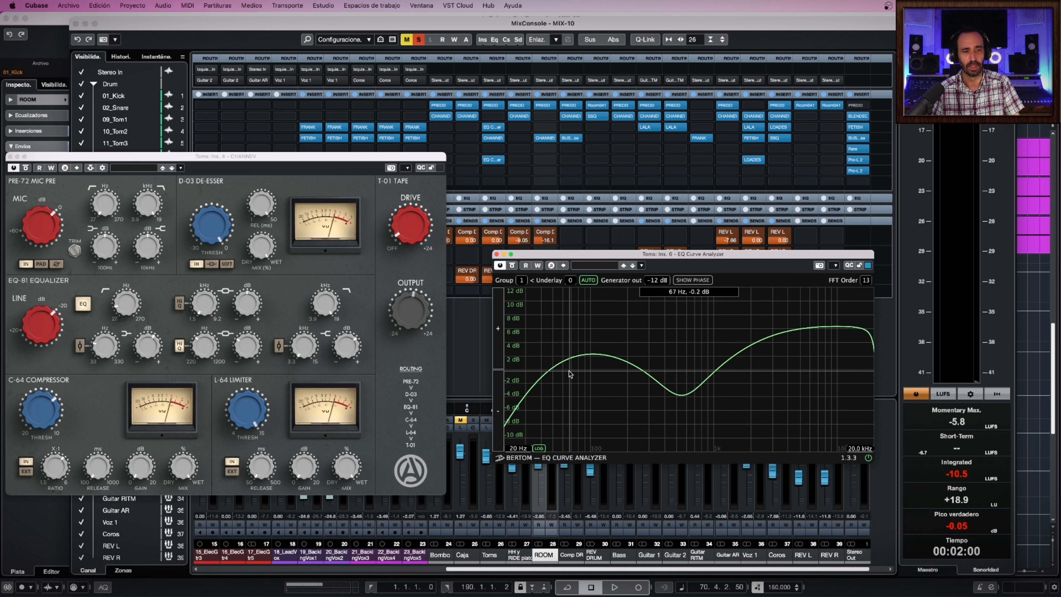
mouse_move(306, 340)
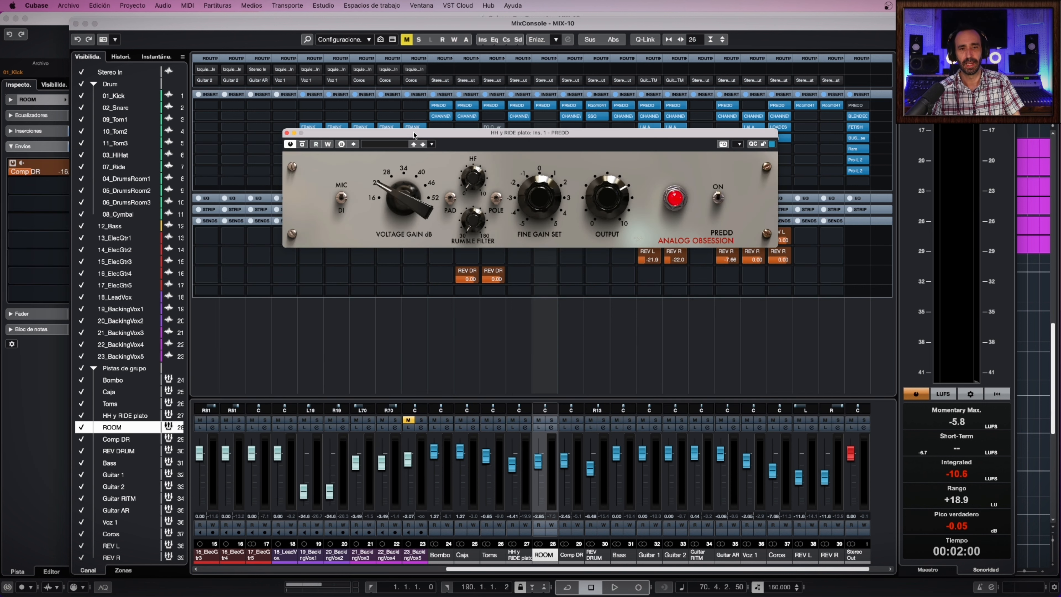
Check the HF setting of the PREDD preamp on the HH y RIDE plato group and close the plug-in.
left_click_drag(413, 132, 384, 236)
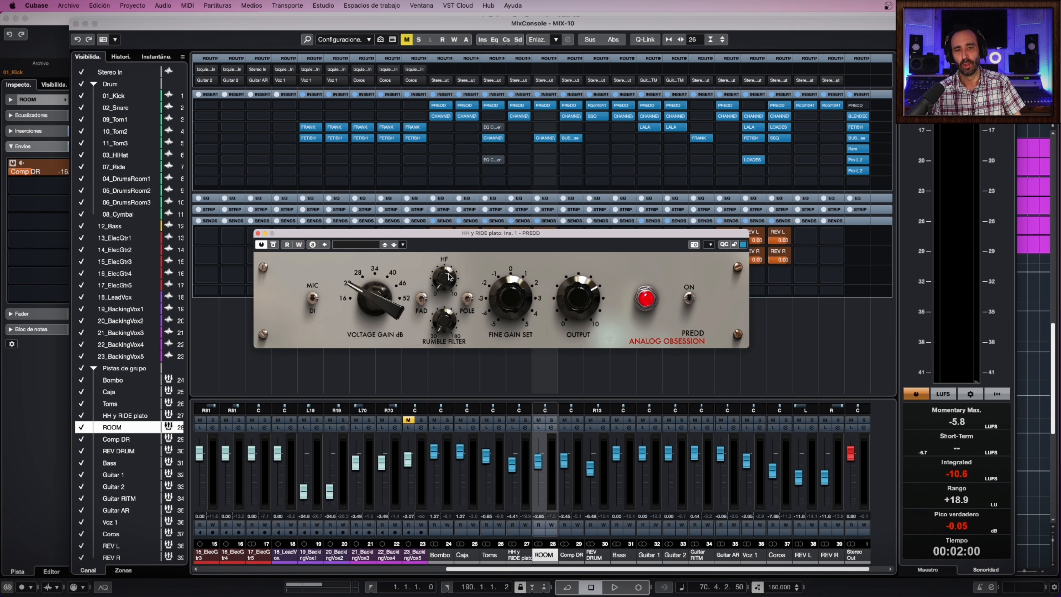
mouse_move(458, 275)
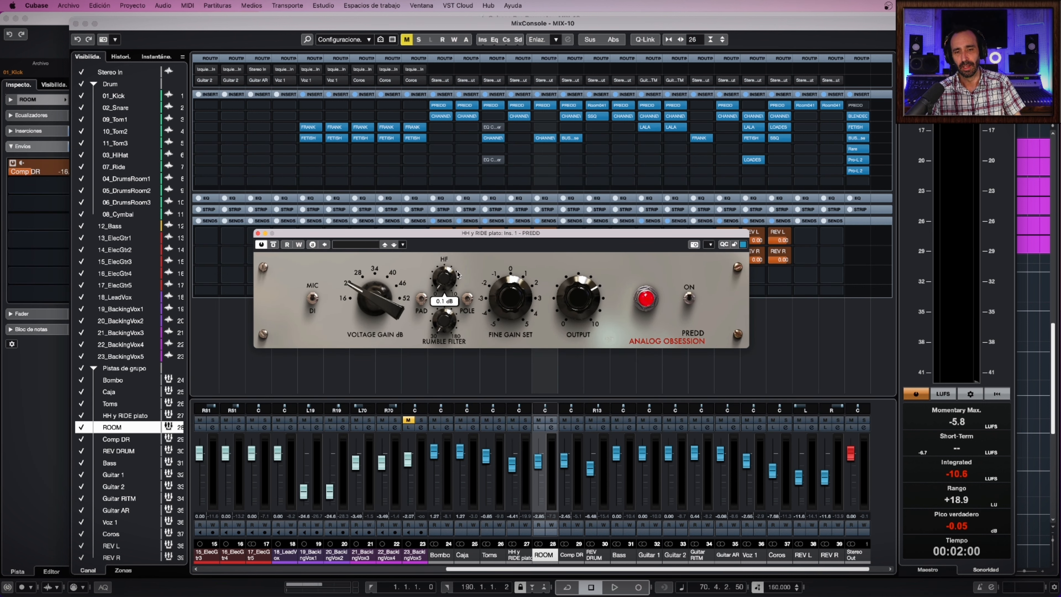
left_click(258, 234)
Examine the CHANNEV on the HH y RIDE plato group, including its equalizer, compressor and tape drive, listening to a short passage.
left_click(519, 117)
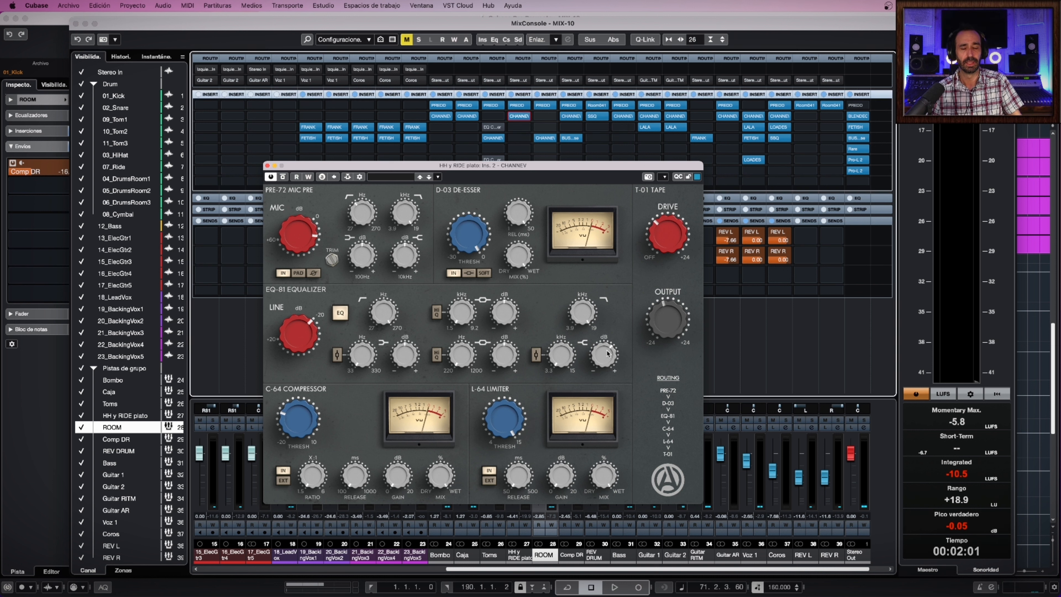
mouse_move(602, 342)
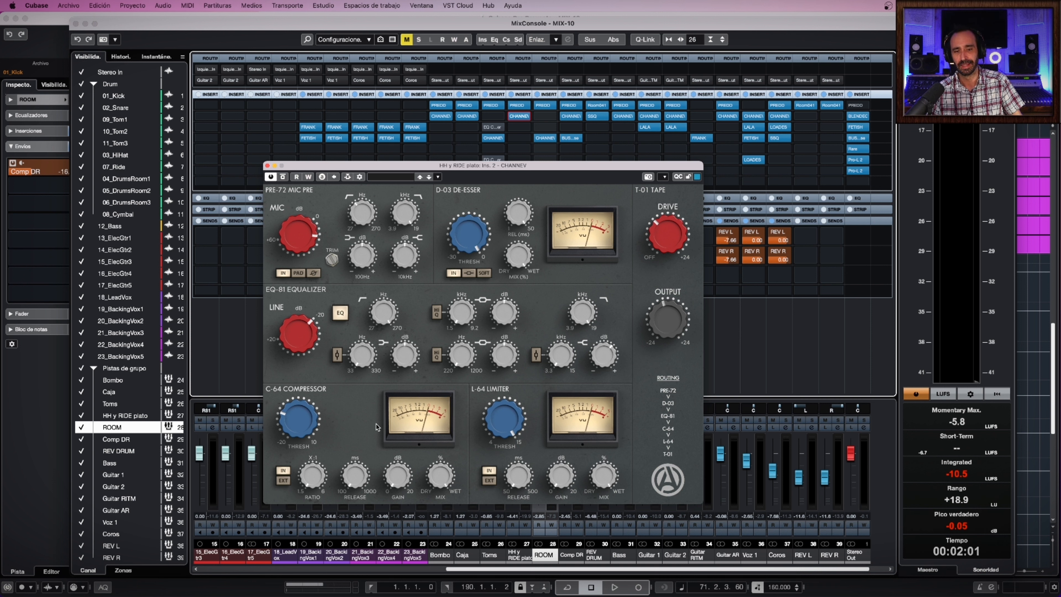
key("space")
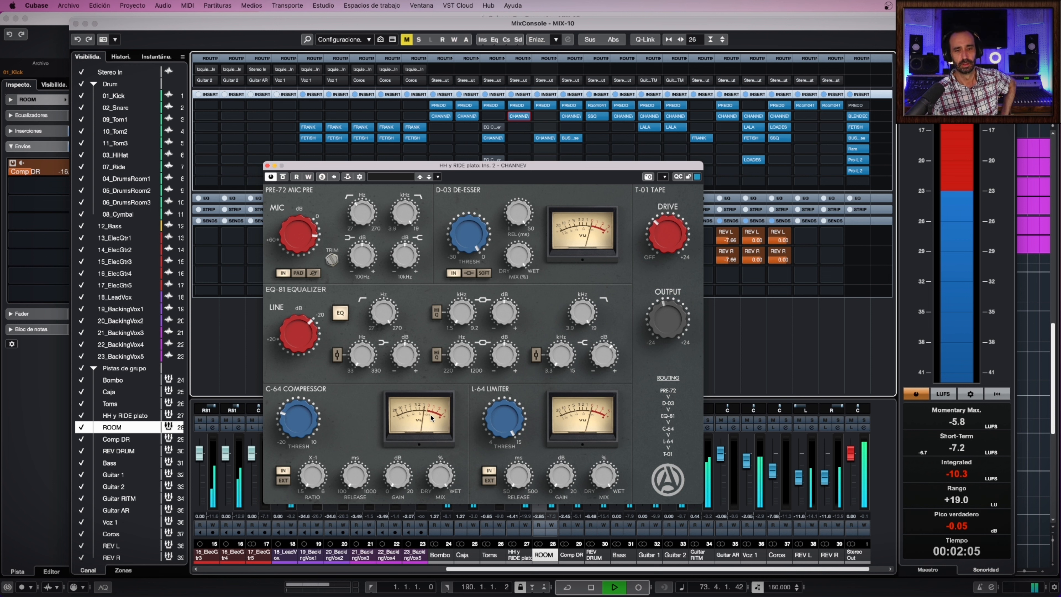
key("space")
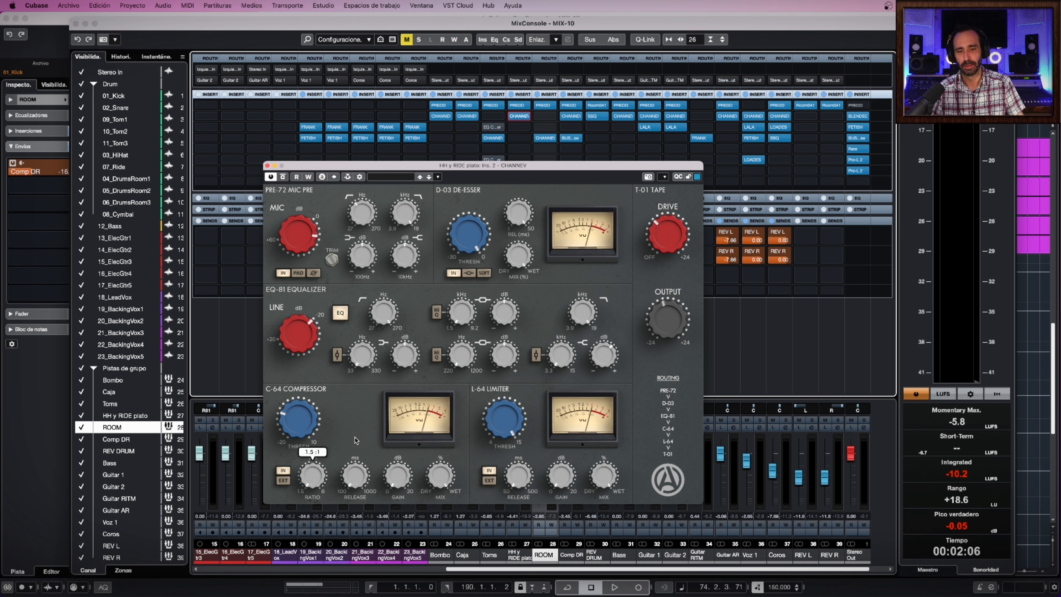
mouse_move(671, 241)
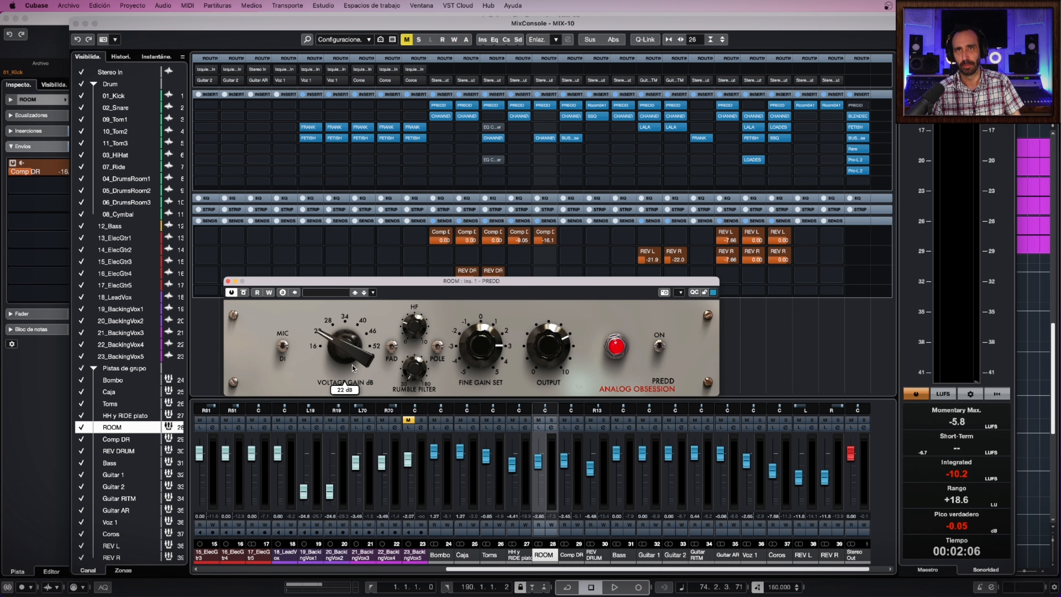
Check the ROOM group's PREDD settings, then review its CHANNEV during playback, stop, and close the plug-in.
mouse_move(407, 330)
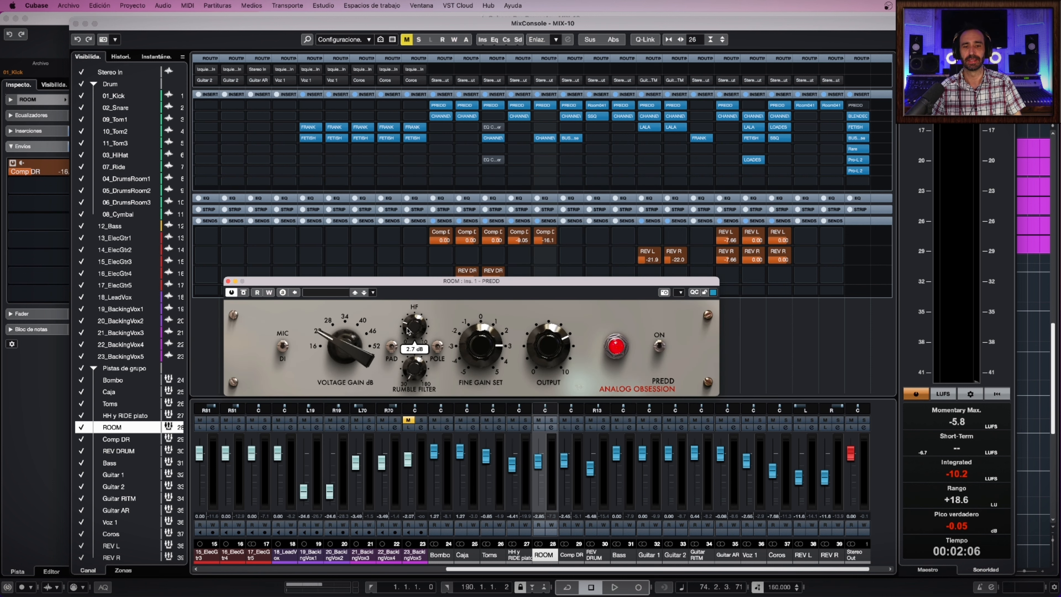
mouse_move(324, 342)
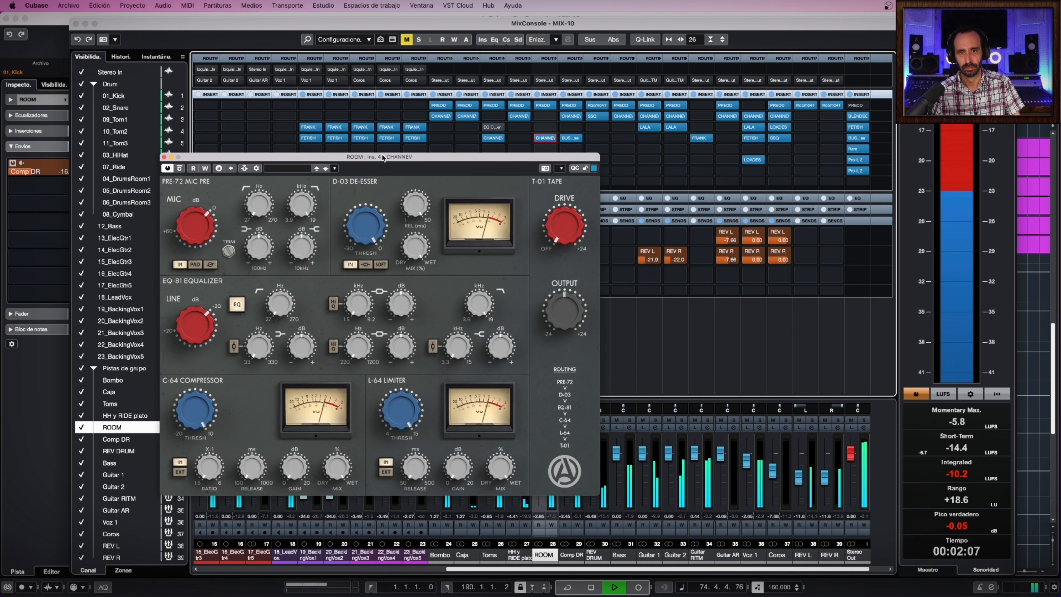
left_click_drag(383, 158, 403, 158)
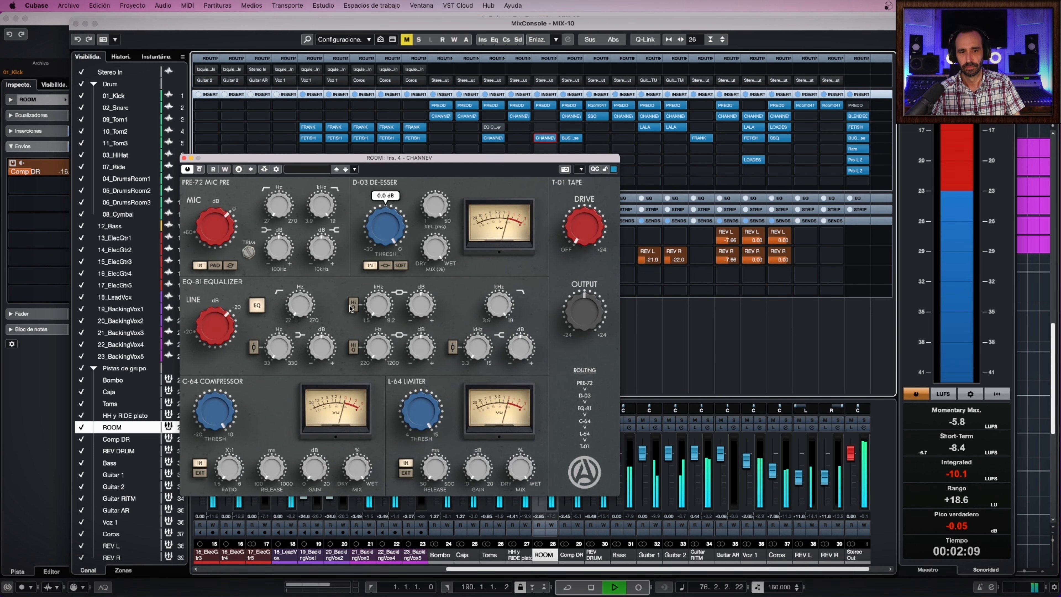
key("space")
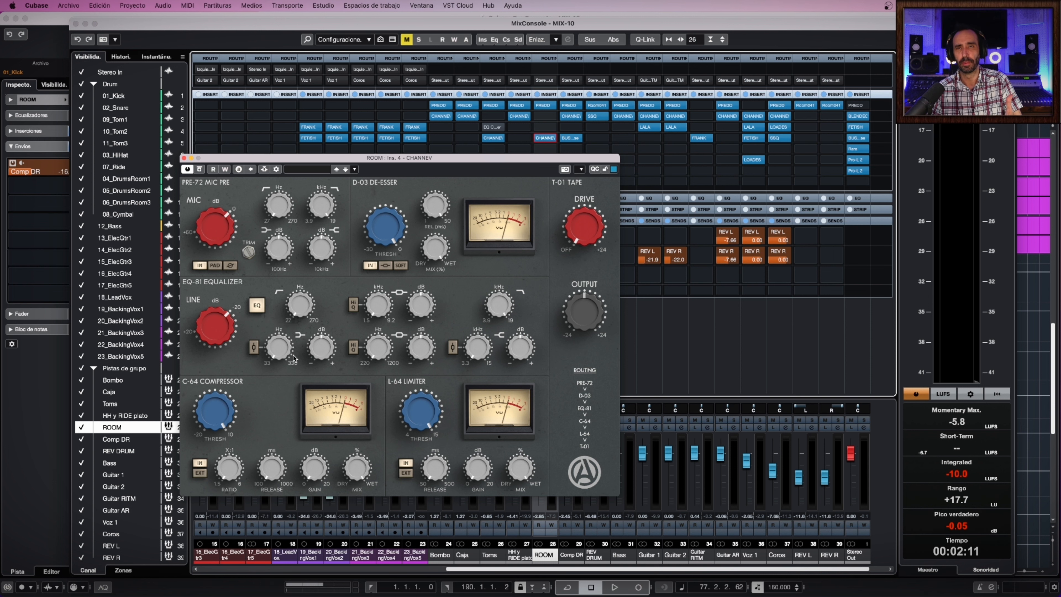
left_click(184, 158)
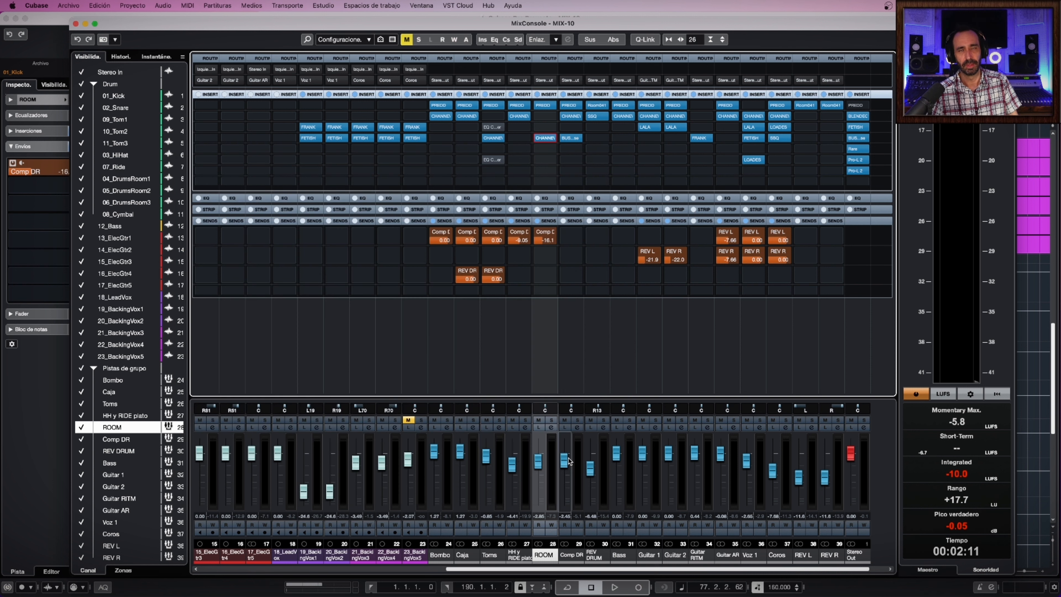
Inspect the PREDD preamp and the CHANNEV channel strip on the Comp DR group, closing each one after viewing.
left_click(570, 106)
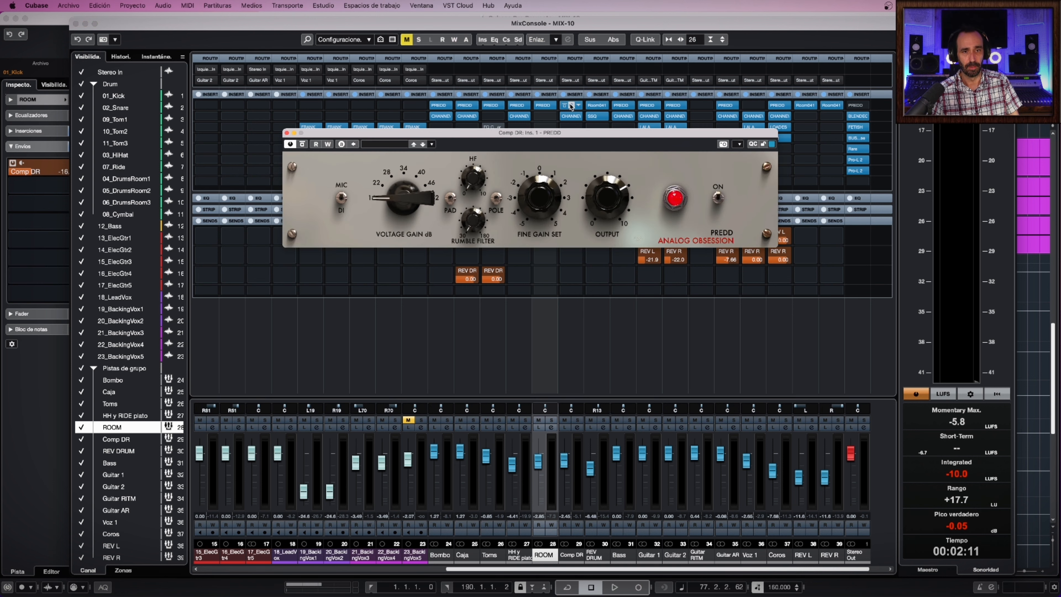
left_click(287, 133)
left_click(569, 116)
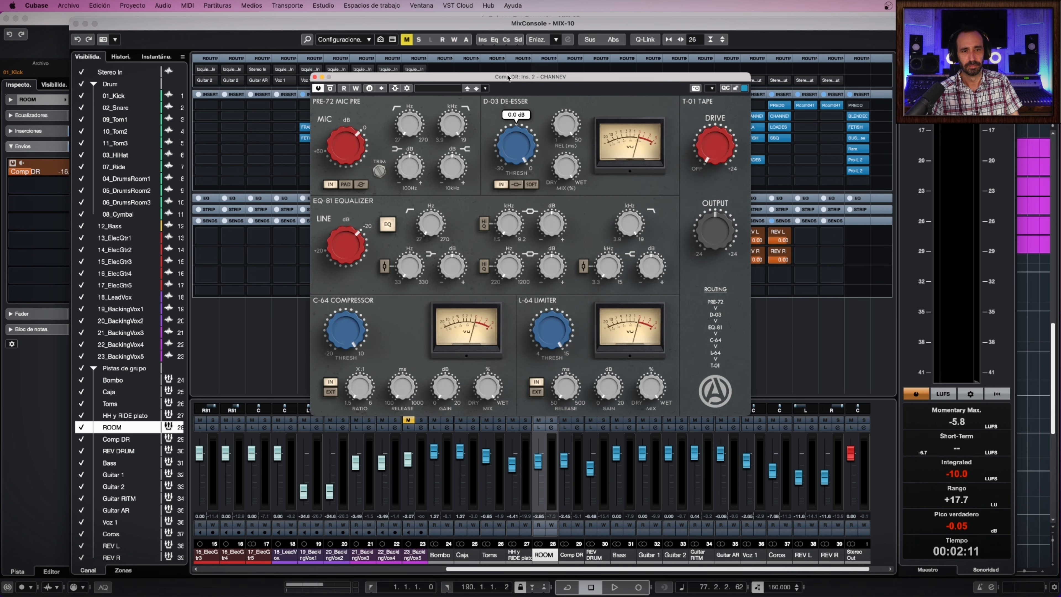
left_click_drag(508, 78, 430, 195)
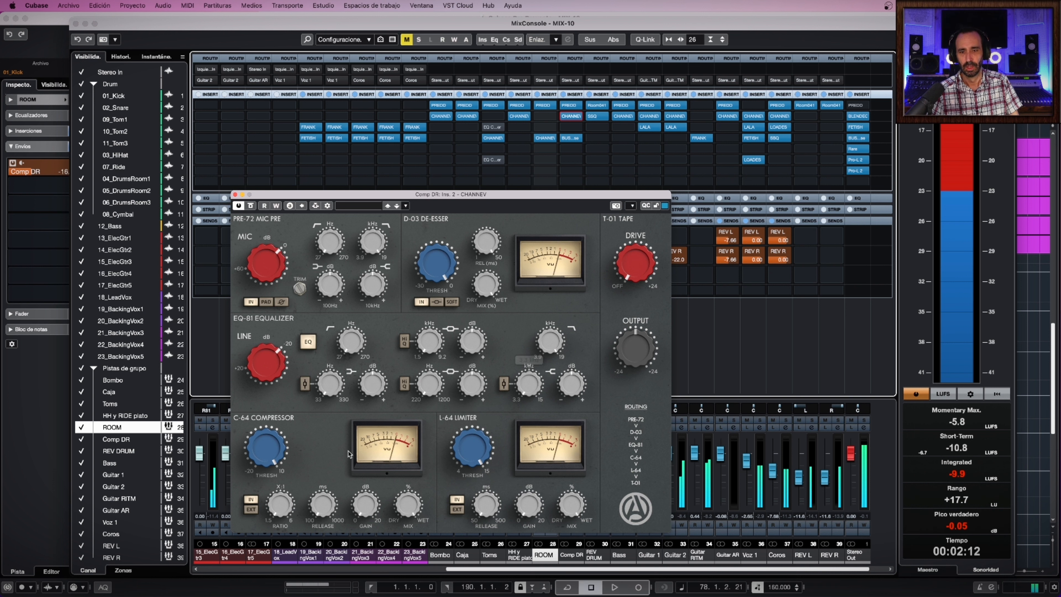
left_click(235, 194)
Examine the BUSTERse compressor on the Comp DR group, watching its compression meter over short playback passages, and close the plug-in.
left_click(570, 138)
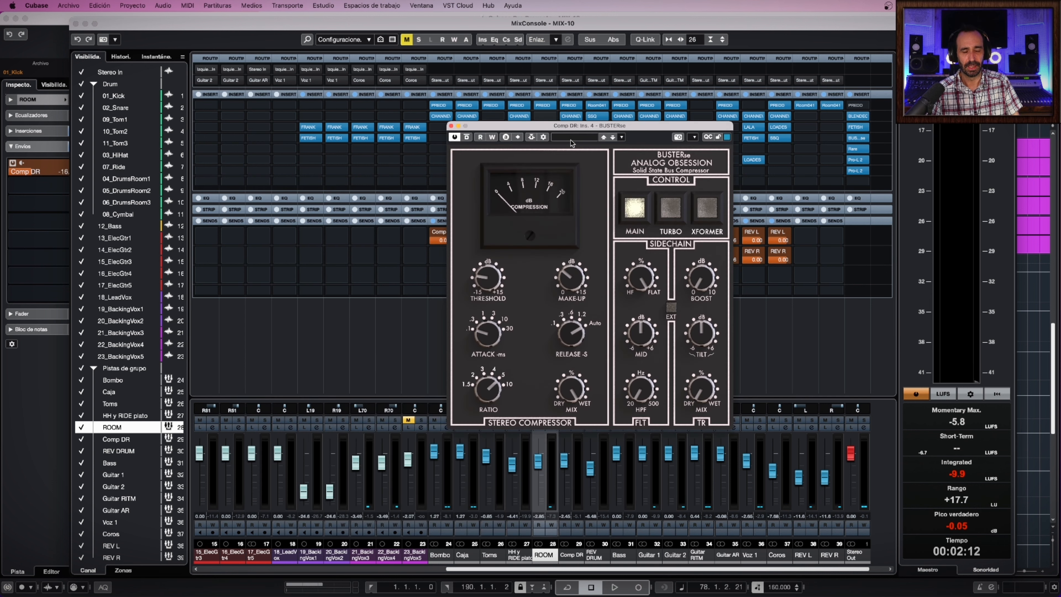
left_click_drag(571, 126, 355, 198)
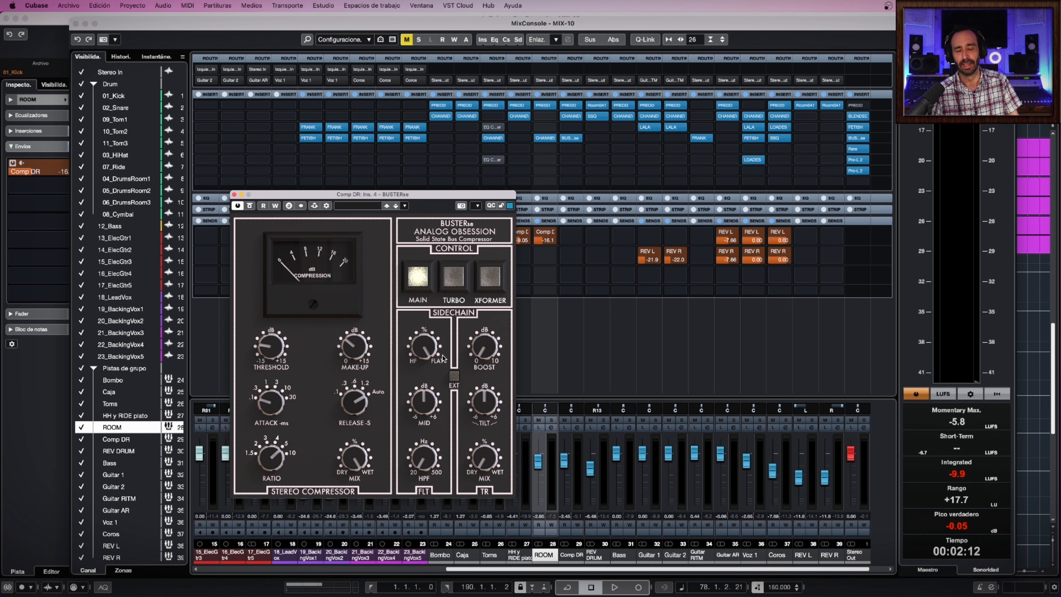
key("space")
left_click_drag(386, 195, 376, 173)
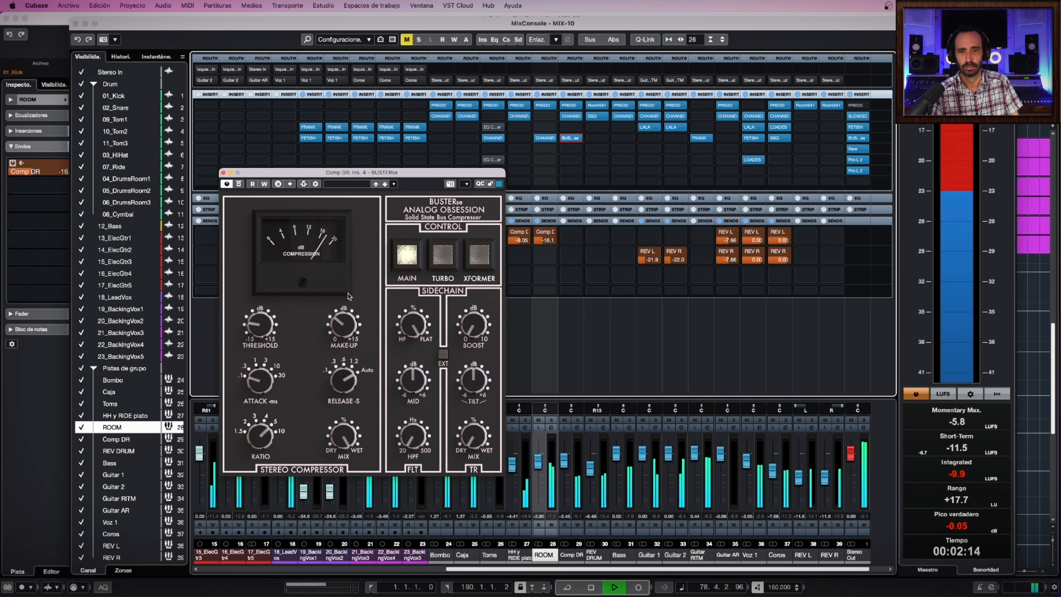
key("space")
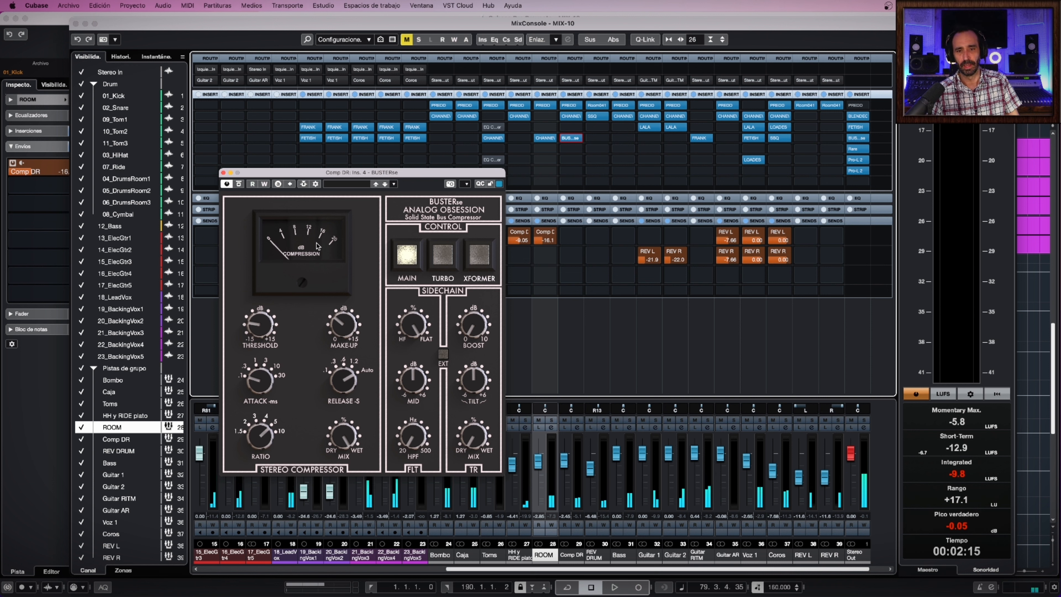
key("space")
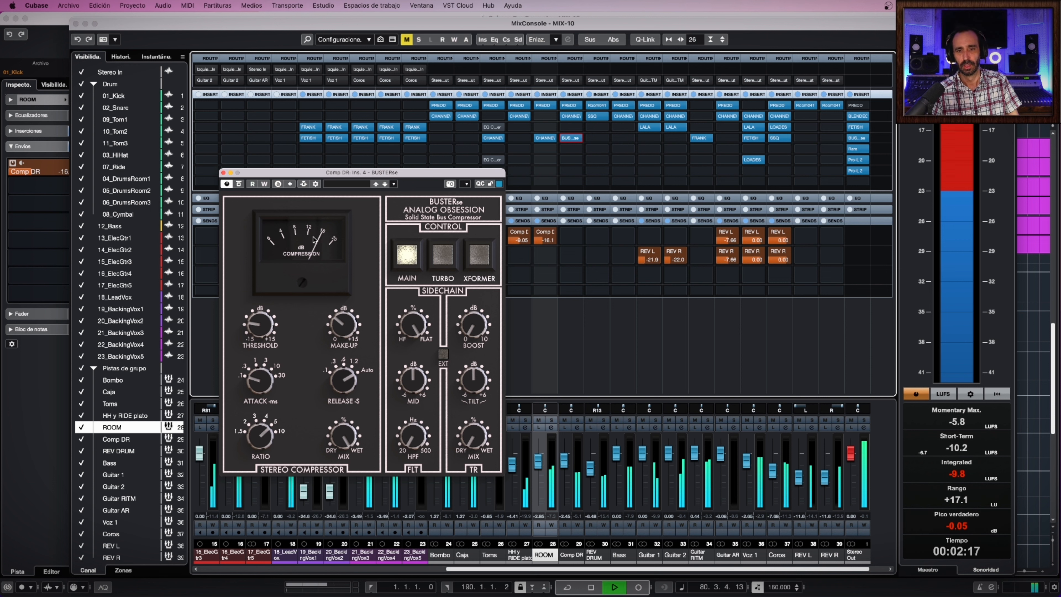
key("space")
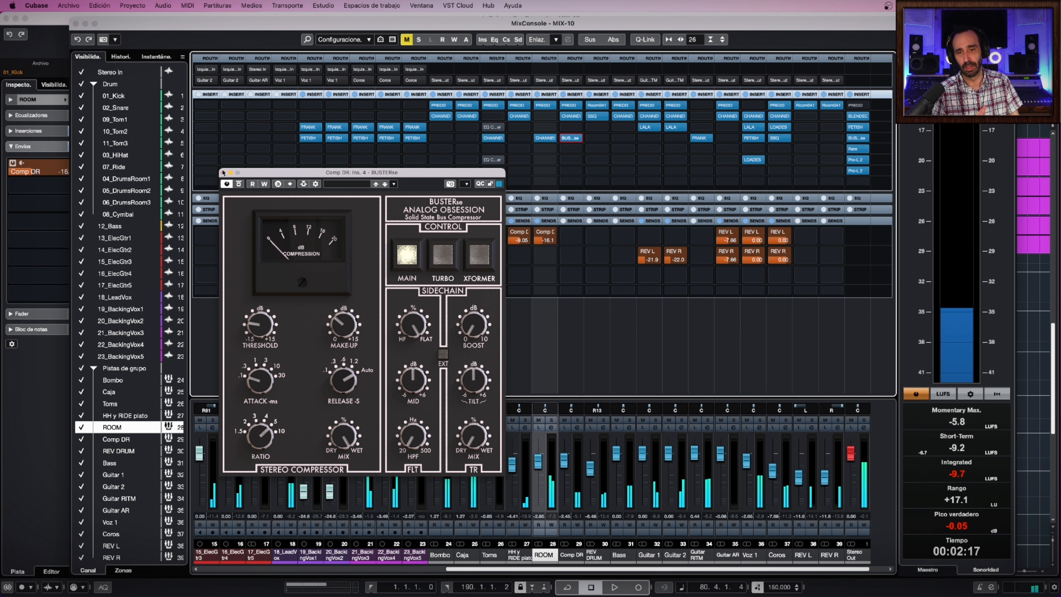
left_click(222, 172)
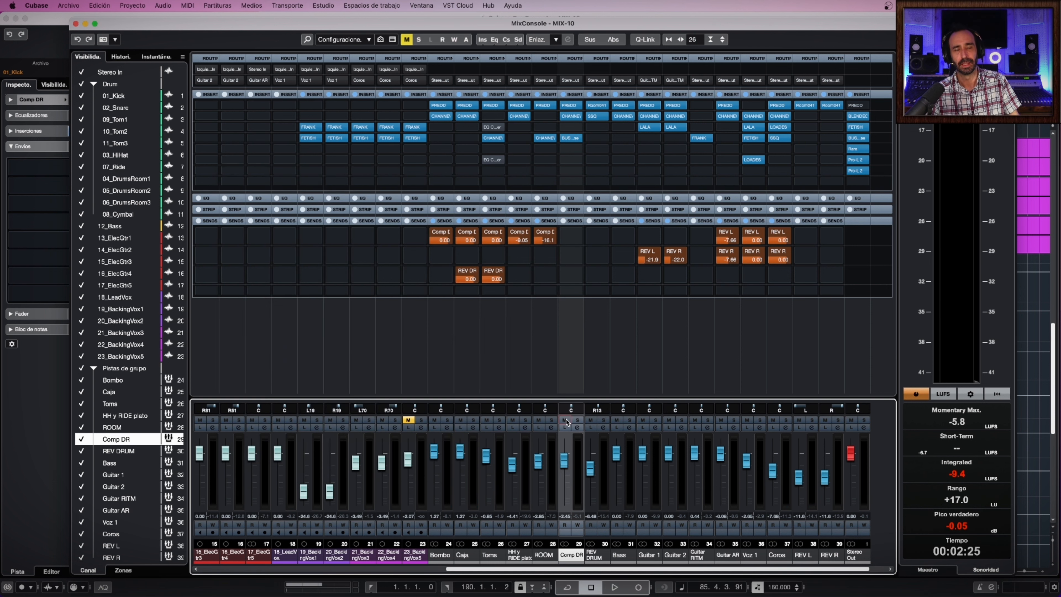
Briefly mute and unmute the Comp DR group, and listen to a short passage of the mix.
left_click(565, 421)
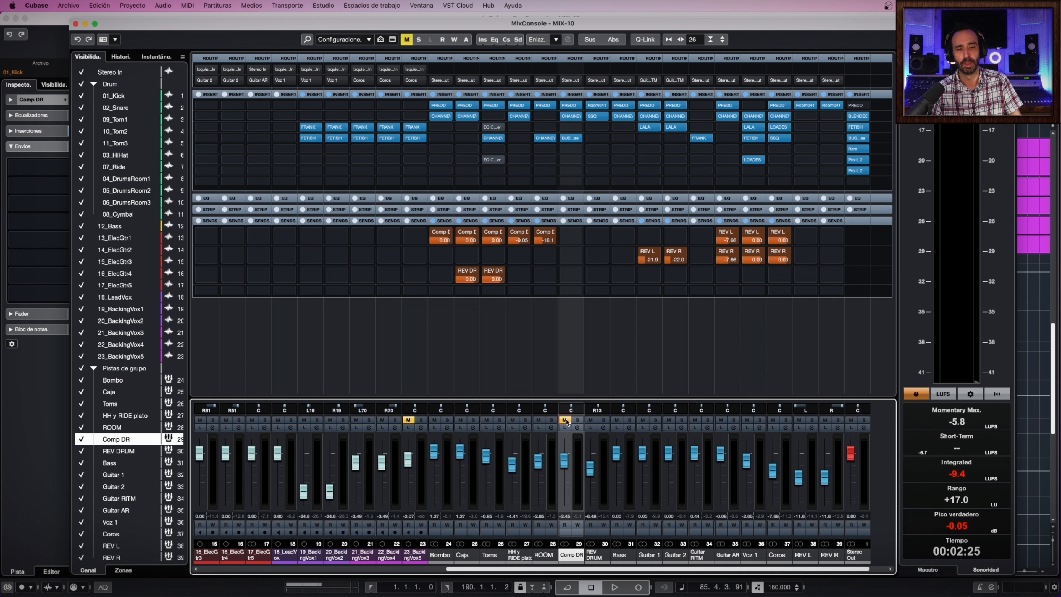
left_click(564, 421)
key("space")
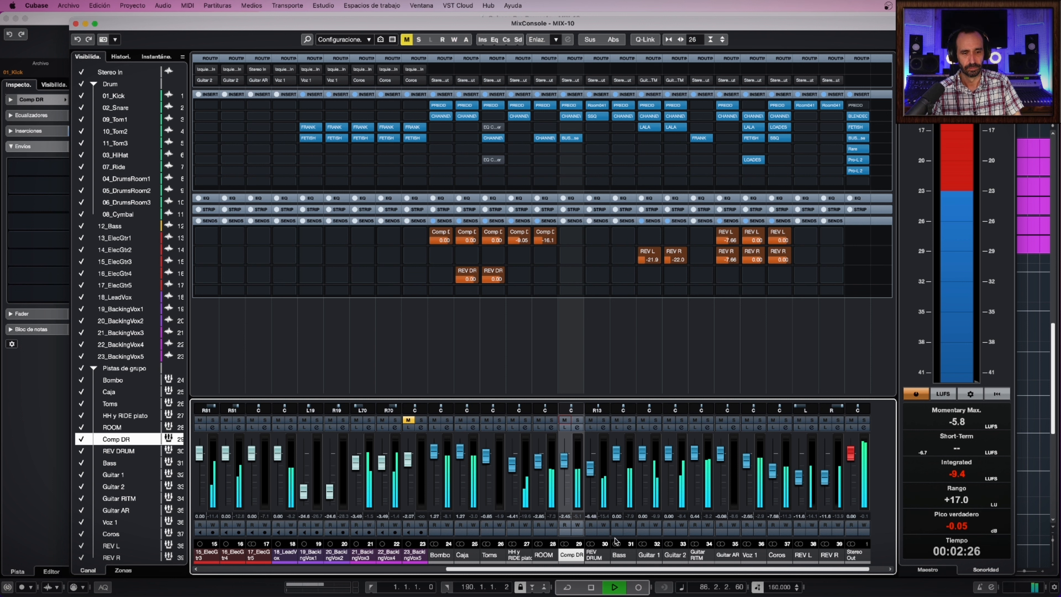
key("space")
Inspect the Room041 reverb on the REV DRUM group, checking its stereo separation, pre-delay and decay settings.
scroll(431, 322, "right", 1)
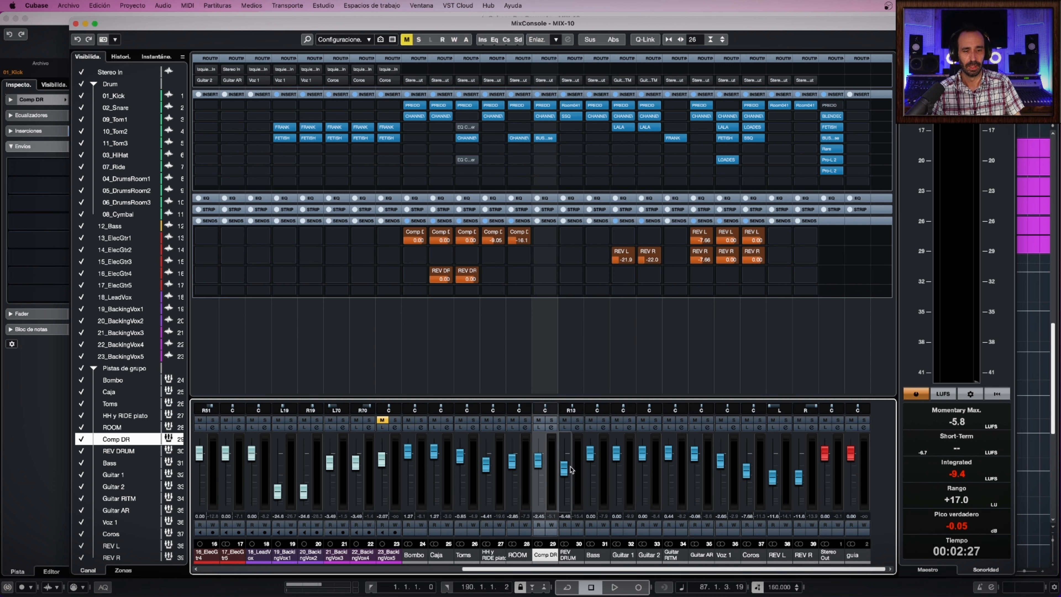
left_click(571, 106)
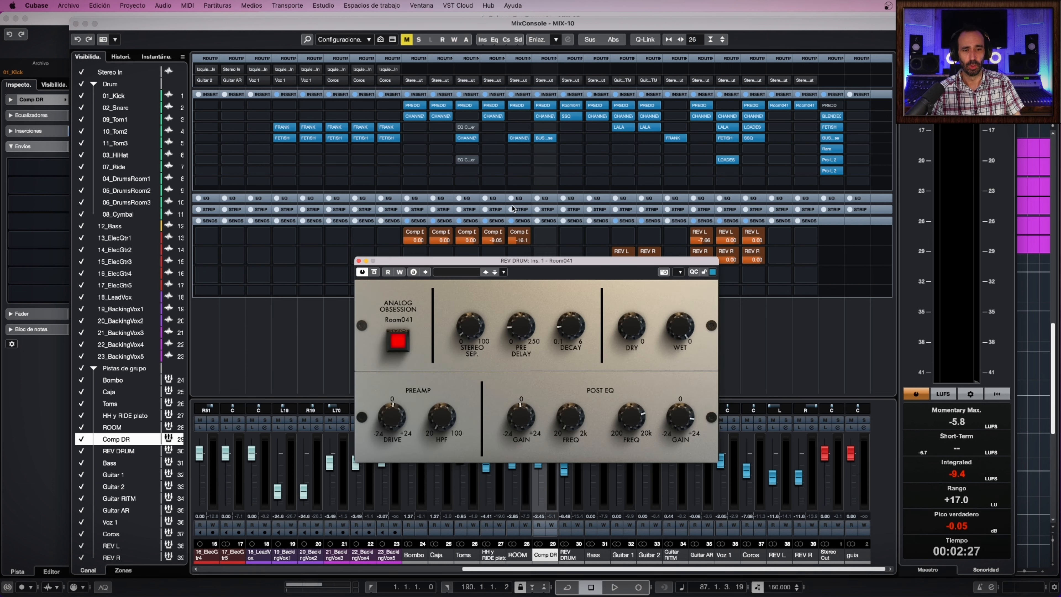
left_click_drag(534, 260, 351, 210)
key("space")
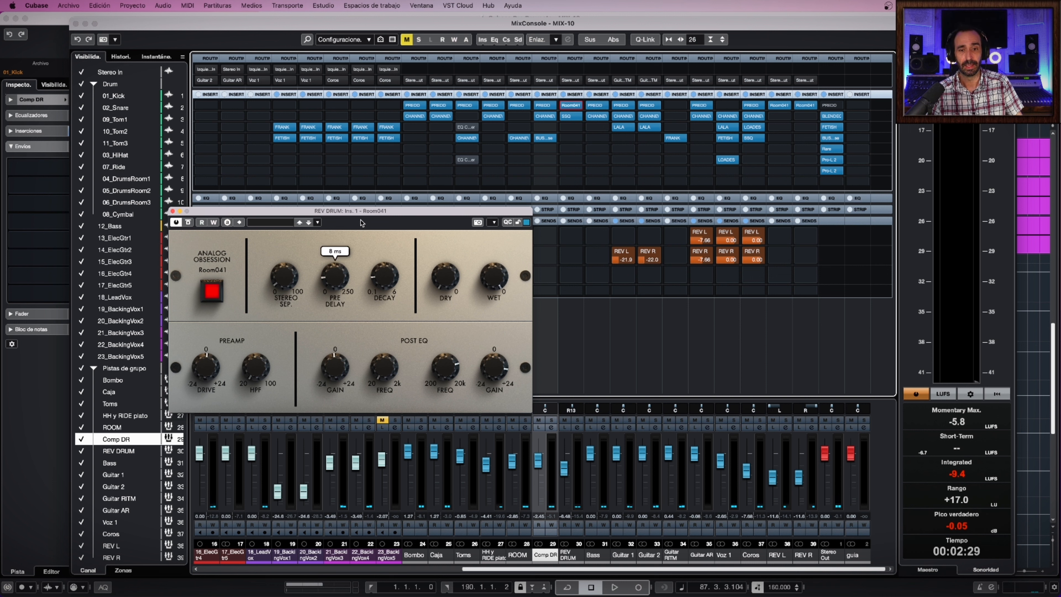
left_click_drag(367, 214, 305, 195)
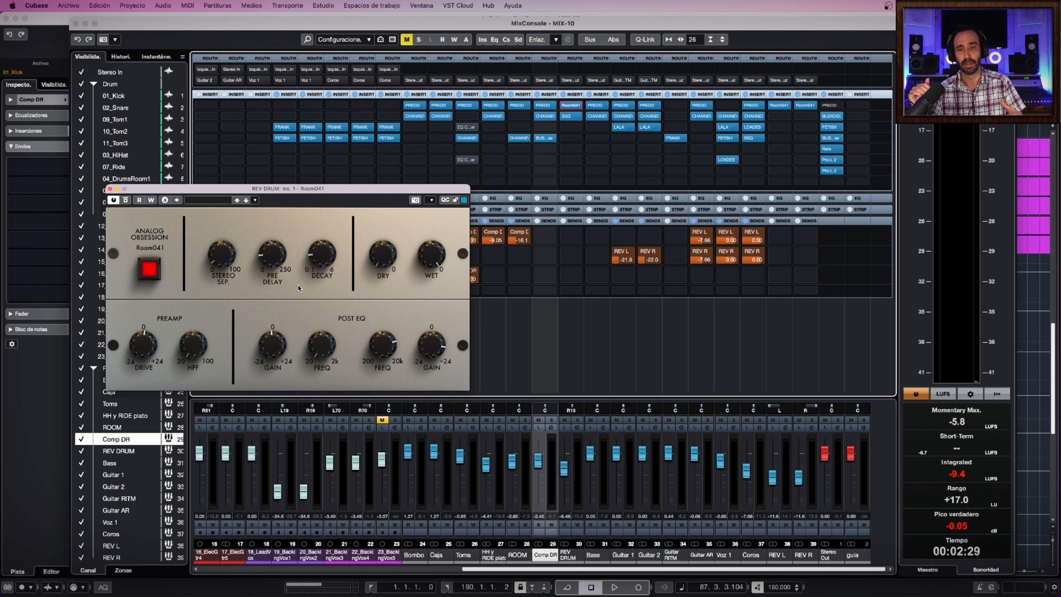
mouse_move(218, 242)
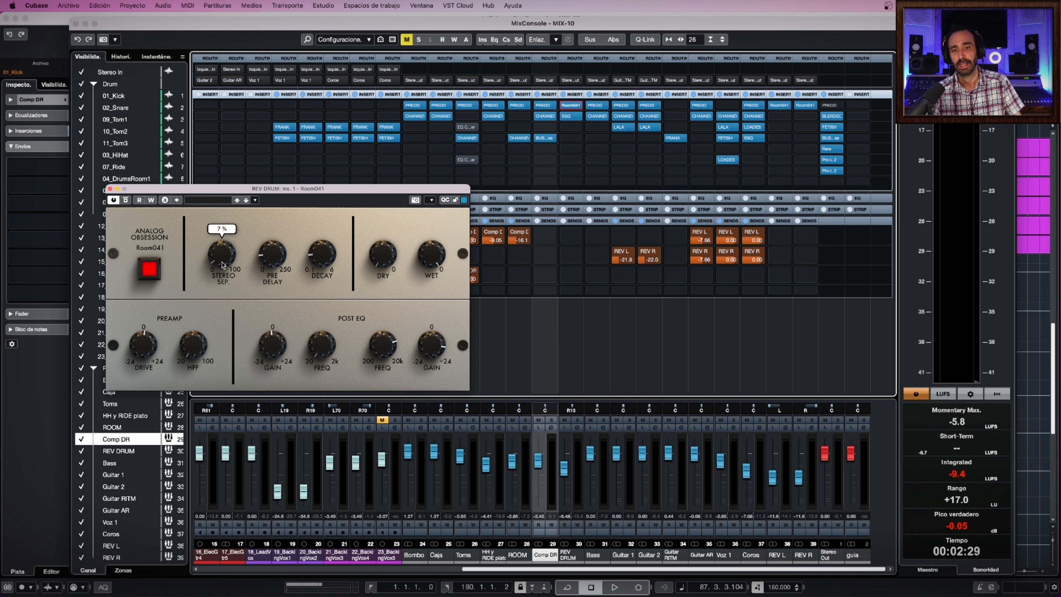
mouse_move(282, 260)
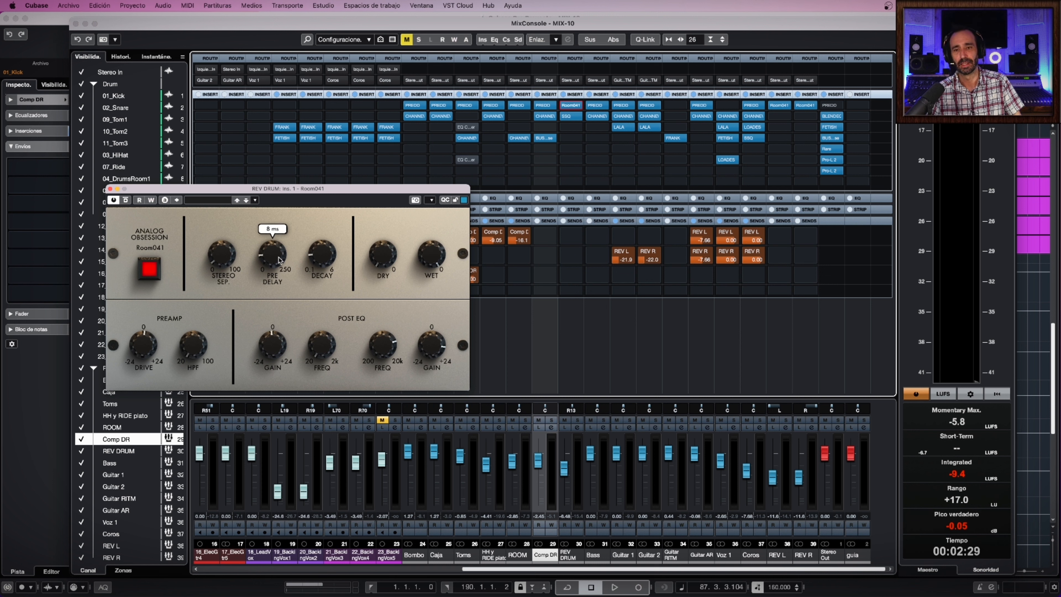
mouse_move(323, 266)
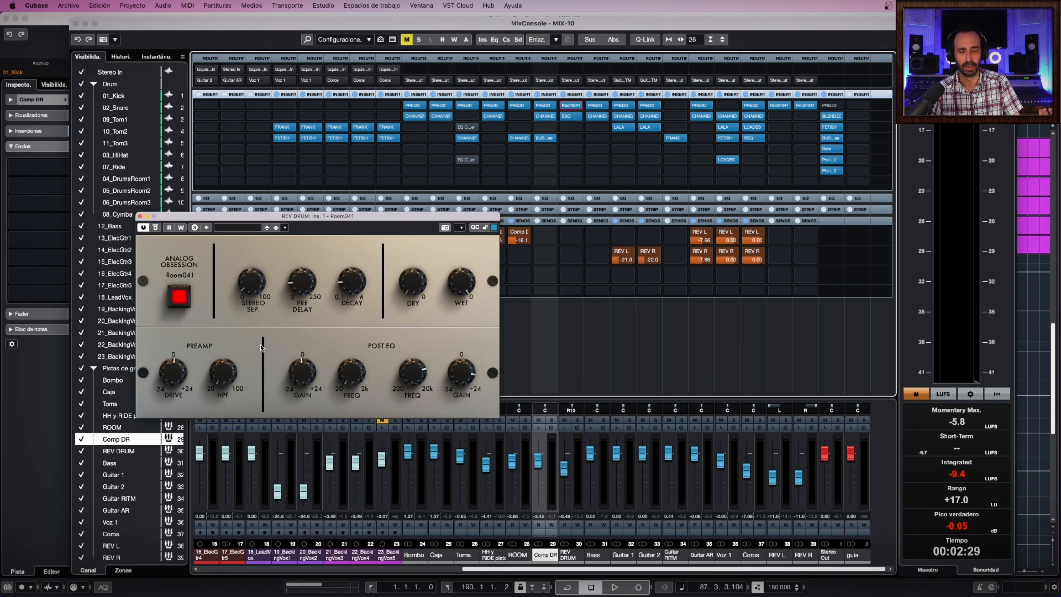
During playback, audition the Comp DR group in solo, and switch the solo to the REV DRUM group.
key("space")
left_click(552, 421)
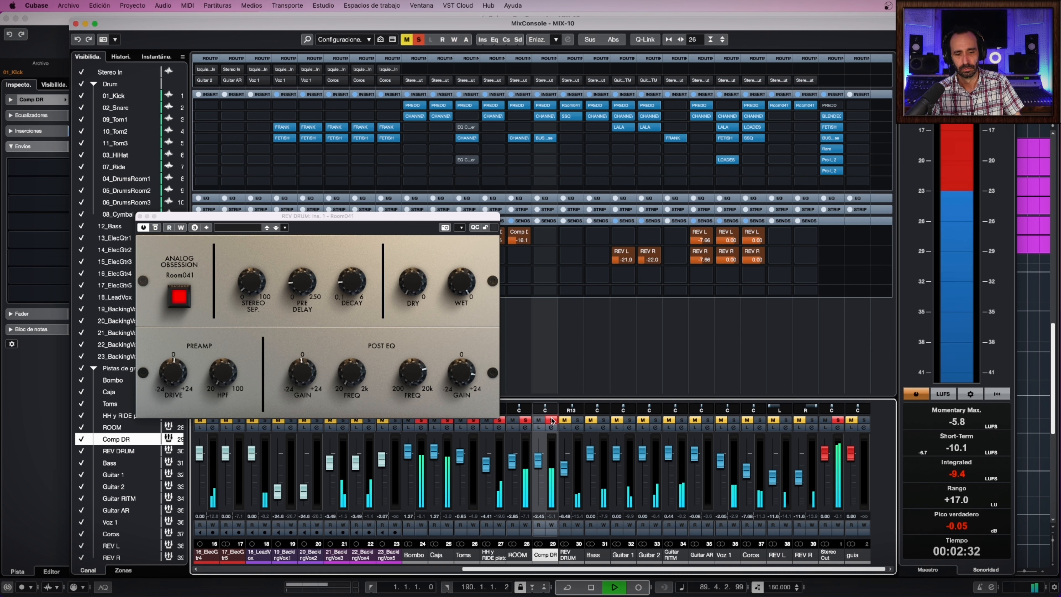
left_click(552, 420)
left_click(577, 420)
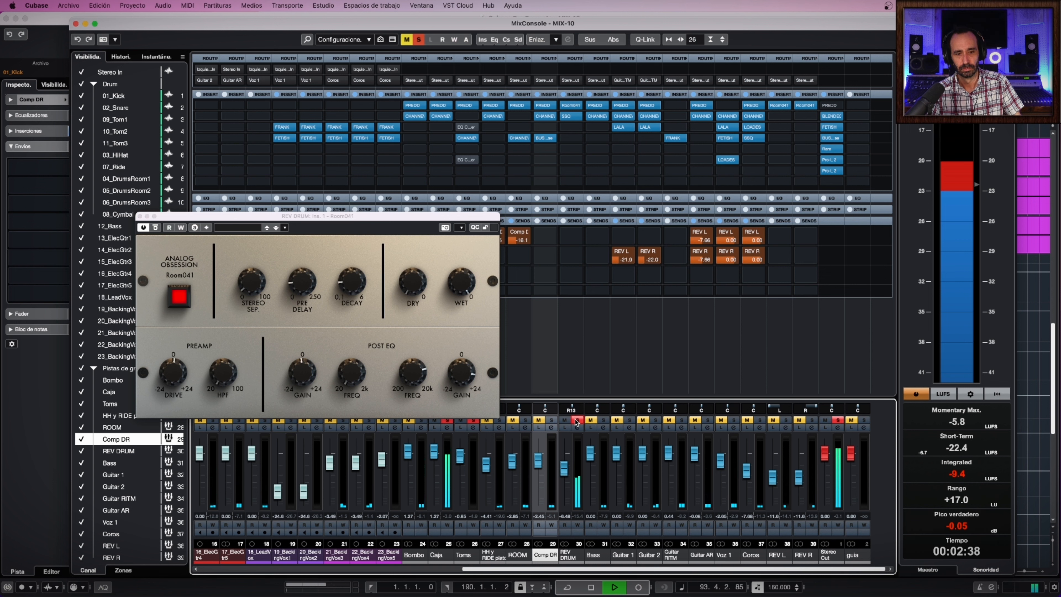
Compare the soloed REV DRUM group with Room041 bypassed and active over several short playback passages.
left_click(156, 228)
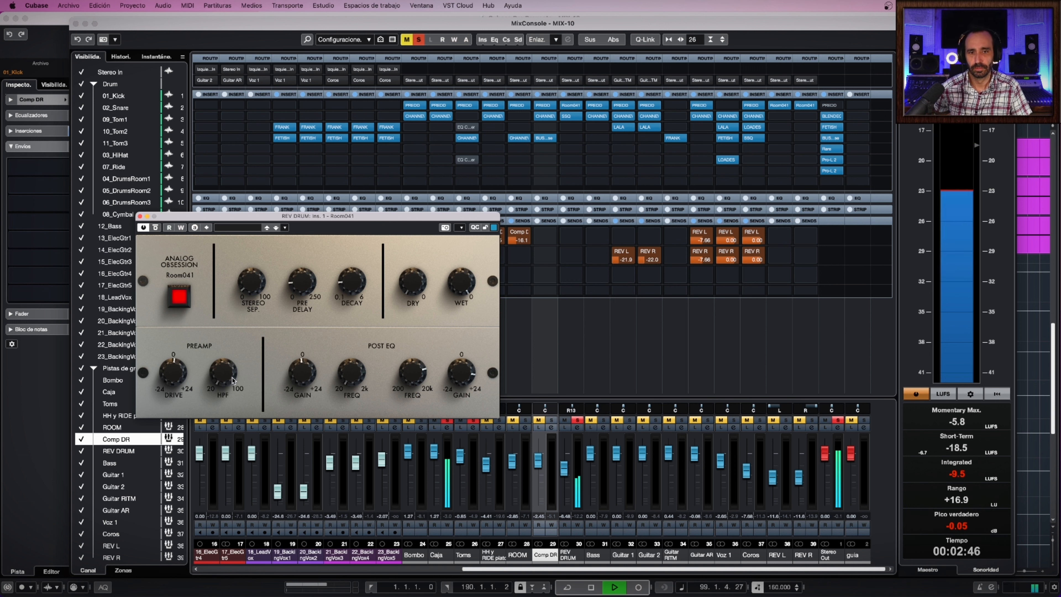
key("space")
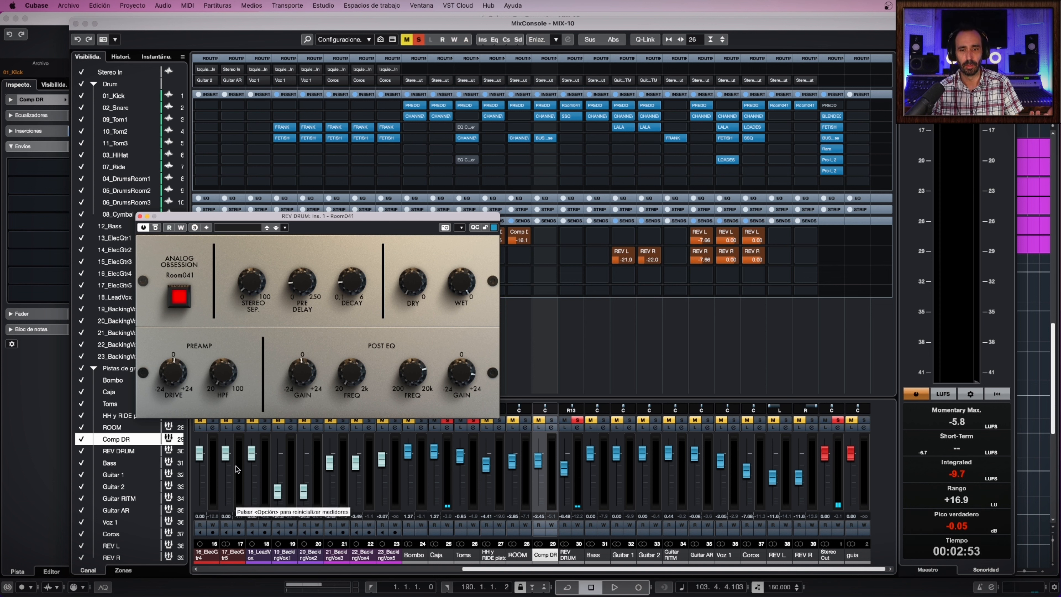
key("space")
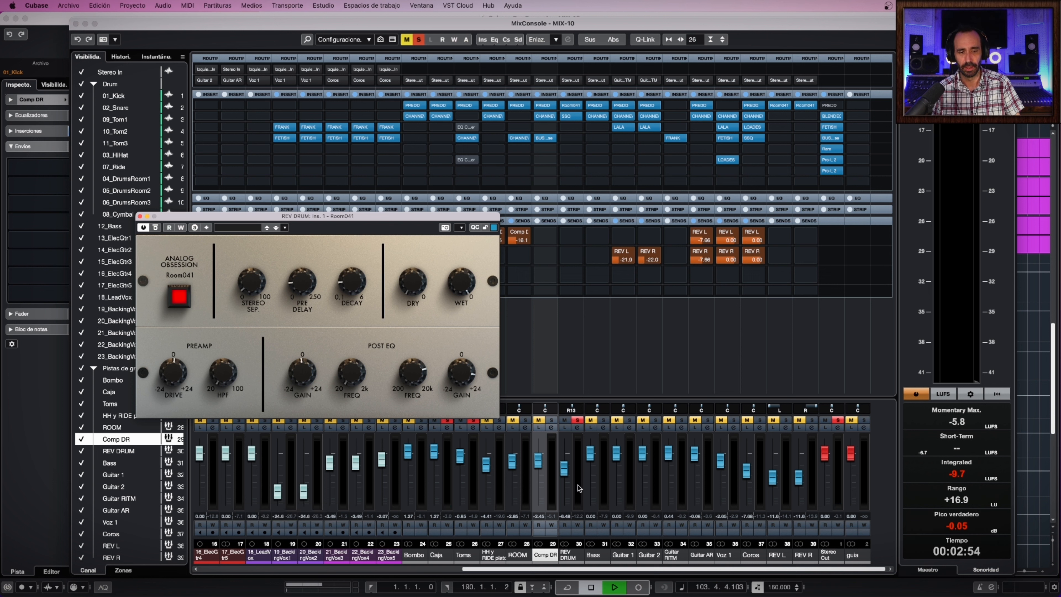
key("space")
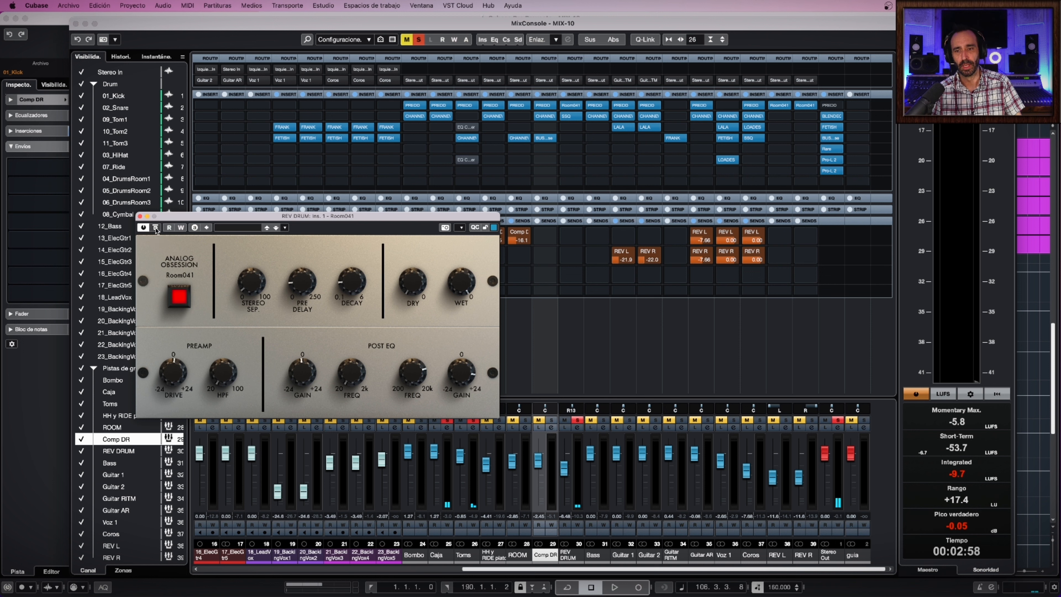
key("space")
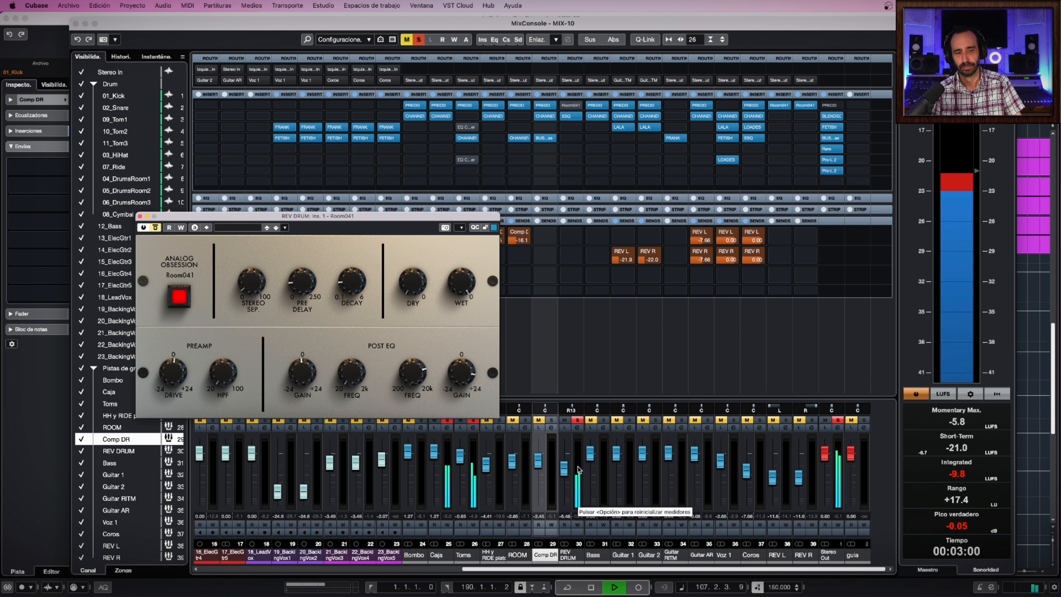
key("space")
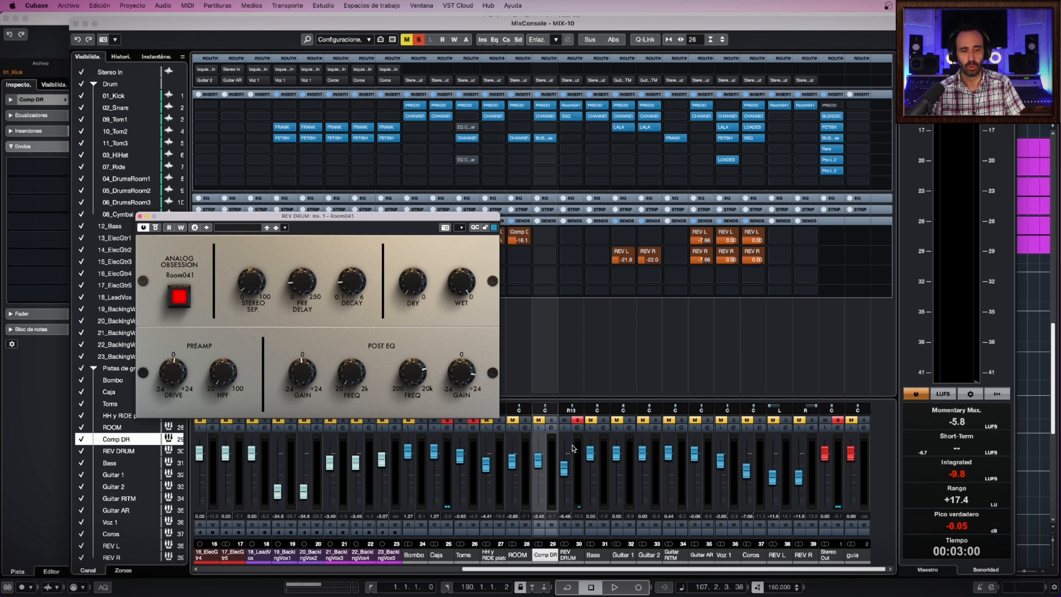
Adjust the REV DRUM group's fader during playback, settling it at -6.71 dB.
key("space")
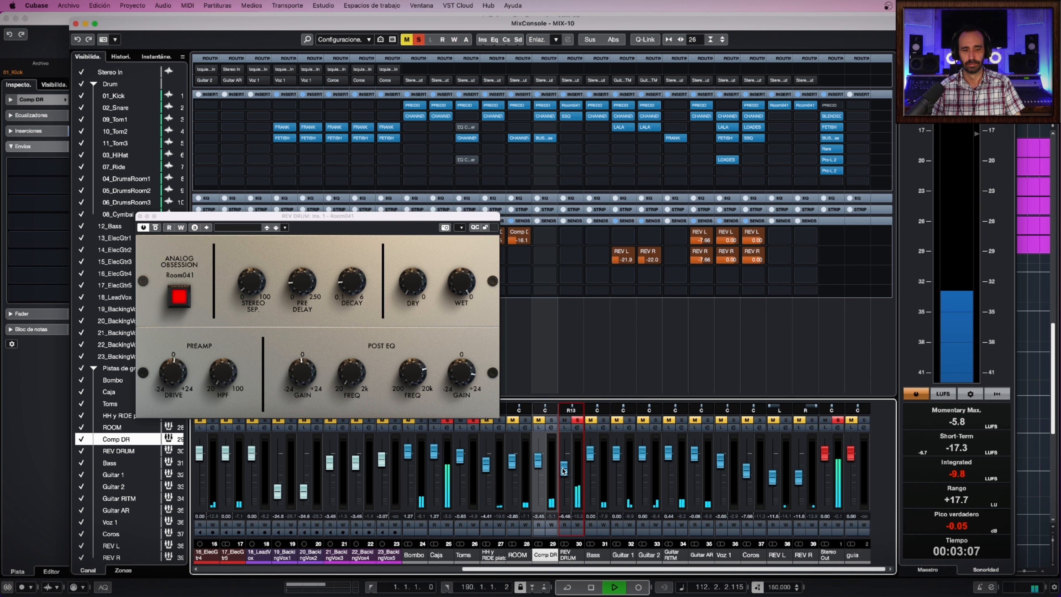
left_click_drag(564, 468, 563, 518)
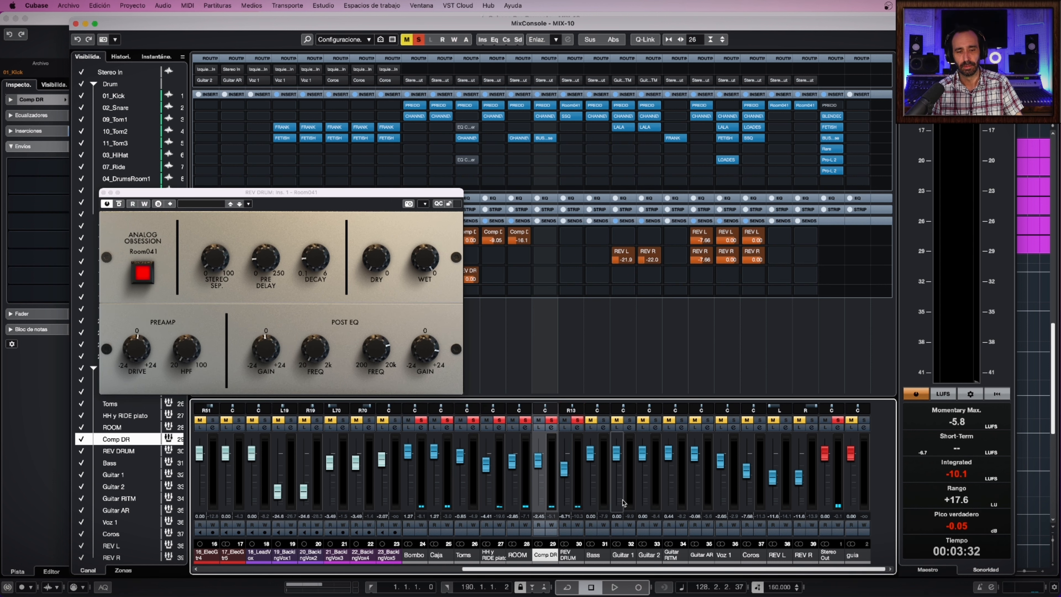
Listen to the soloed drum groups, add the Bass group to the solo, and stop playback.
key("space")
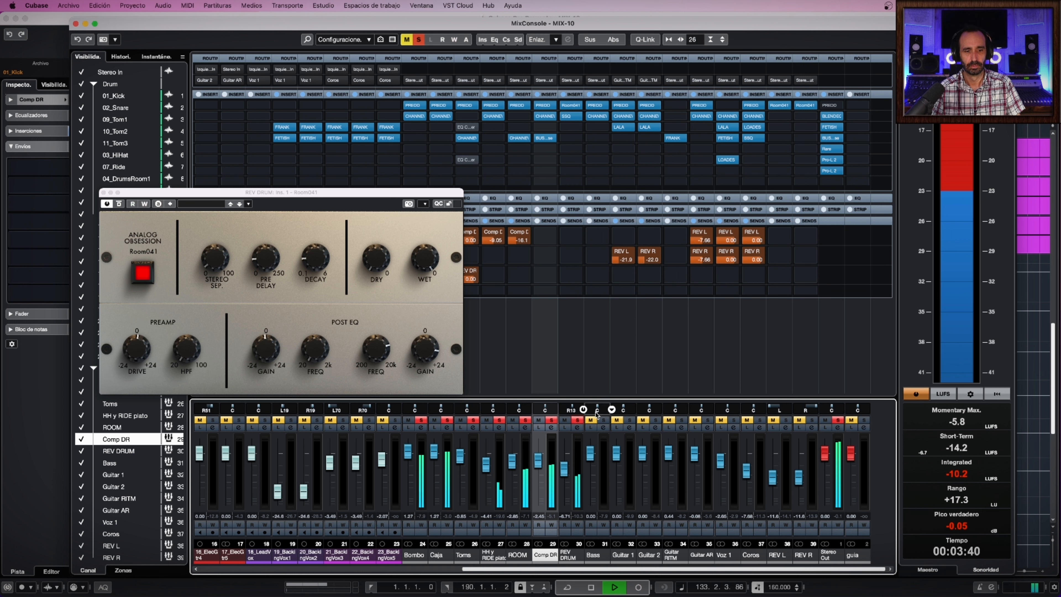
left_click(591, 420)
left_click(603, 420)
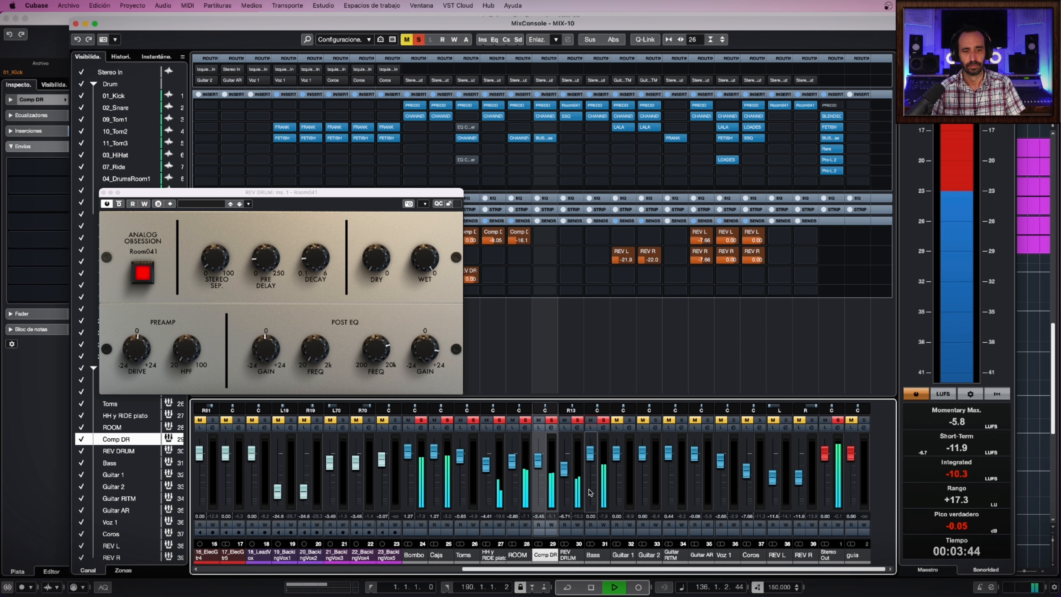
key("space")
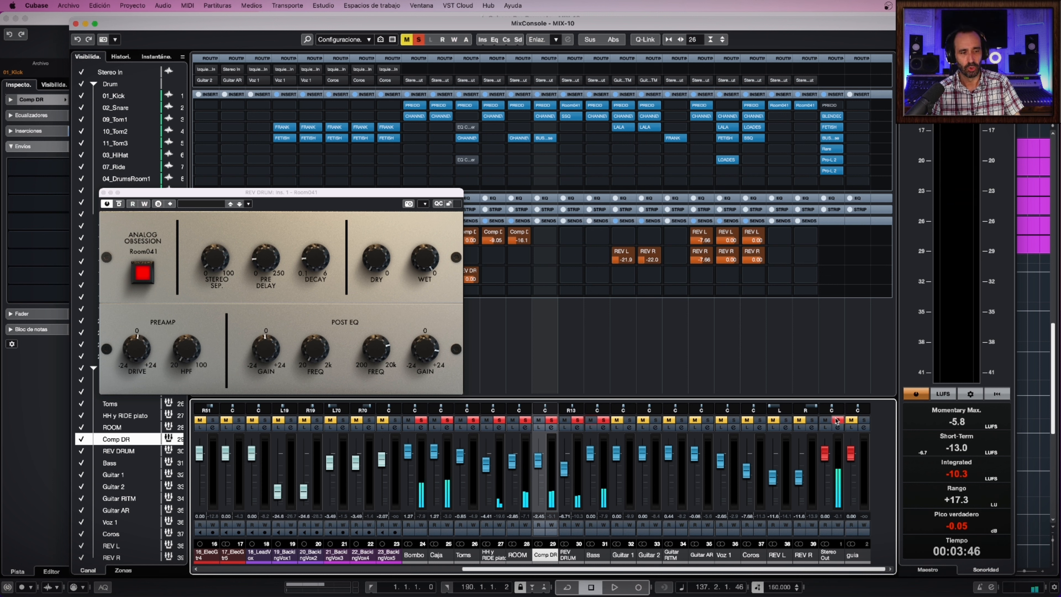
Clear the existing solos, solo only the Bass group, and play it while checking its insert bypass.
left_click(838, 420)
left_click(603, 420)
key("space")
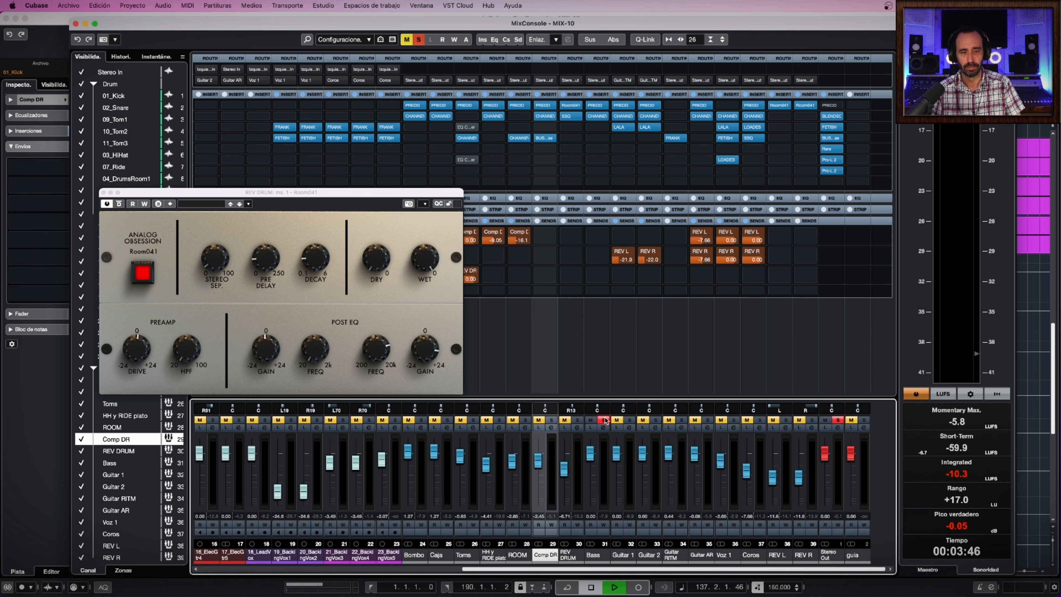
left_click(590, 95)
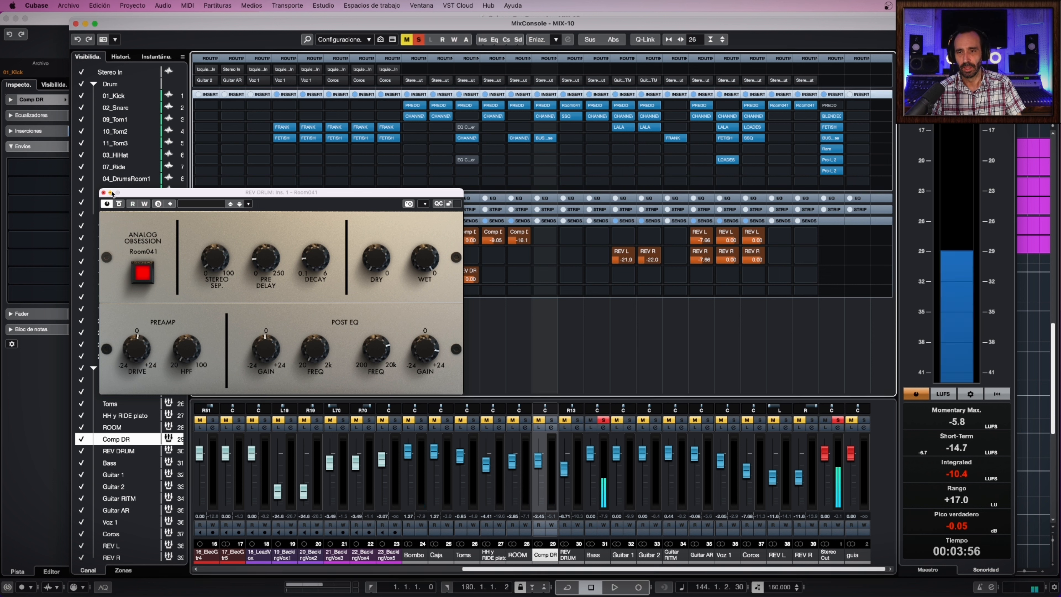
Close Room041 and examine the Bass group's CHANNEV compressor and equalizer settings, with a short playback passage of the soloed group.
left_click(104, 192)
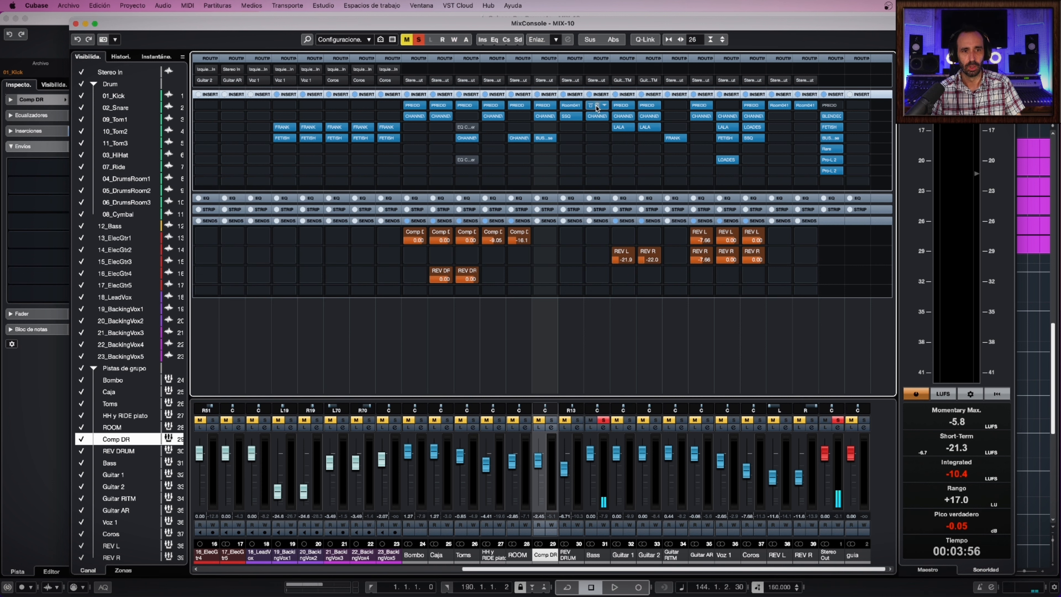
left_click(597, 116)
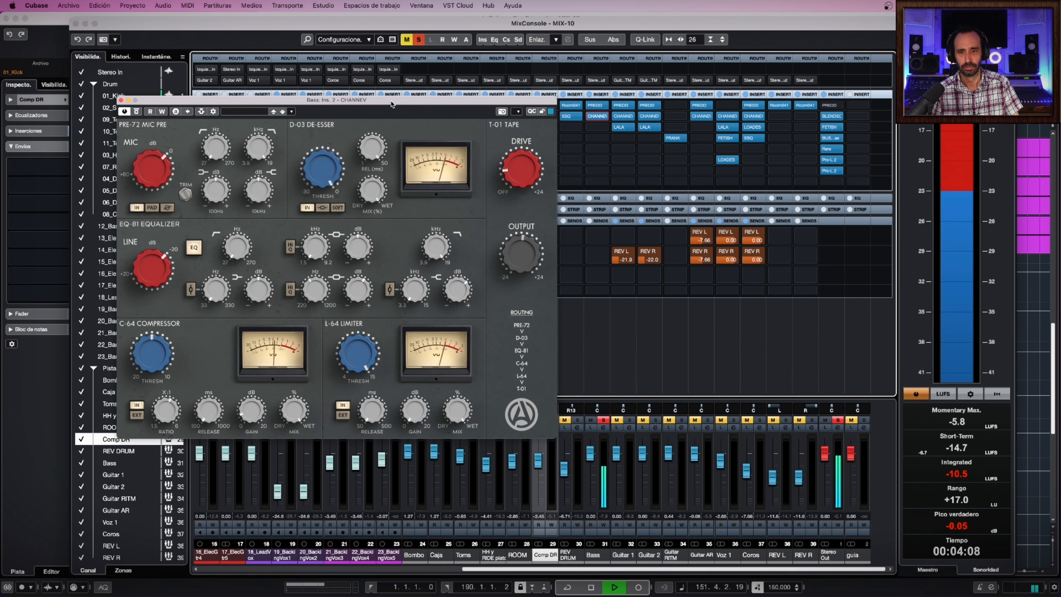
mouse_move(246, 412)
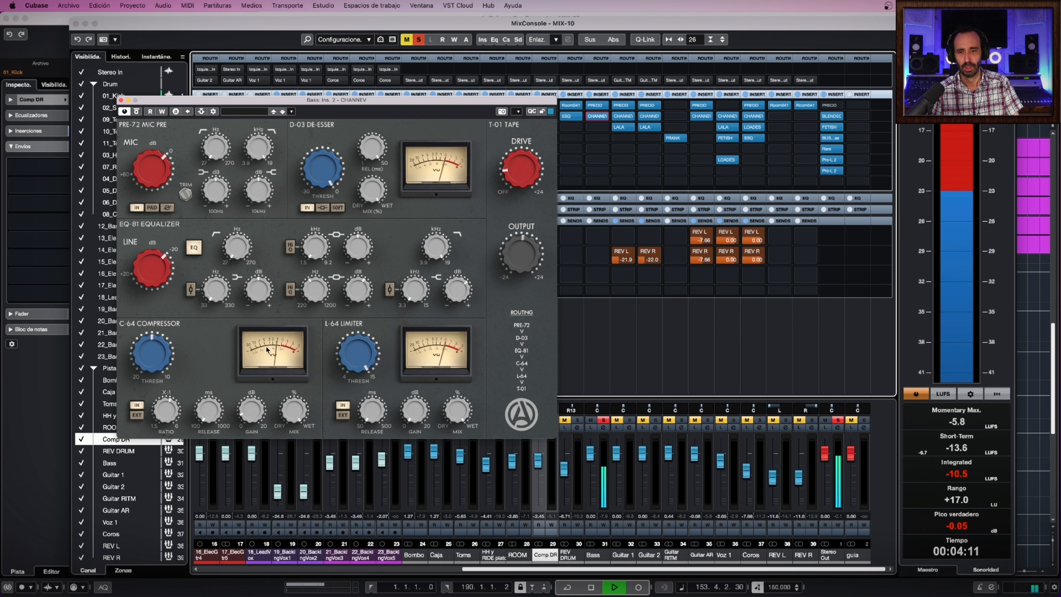
key("space")
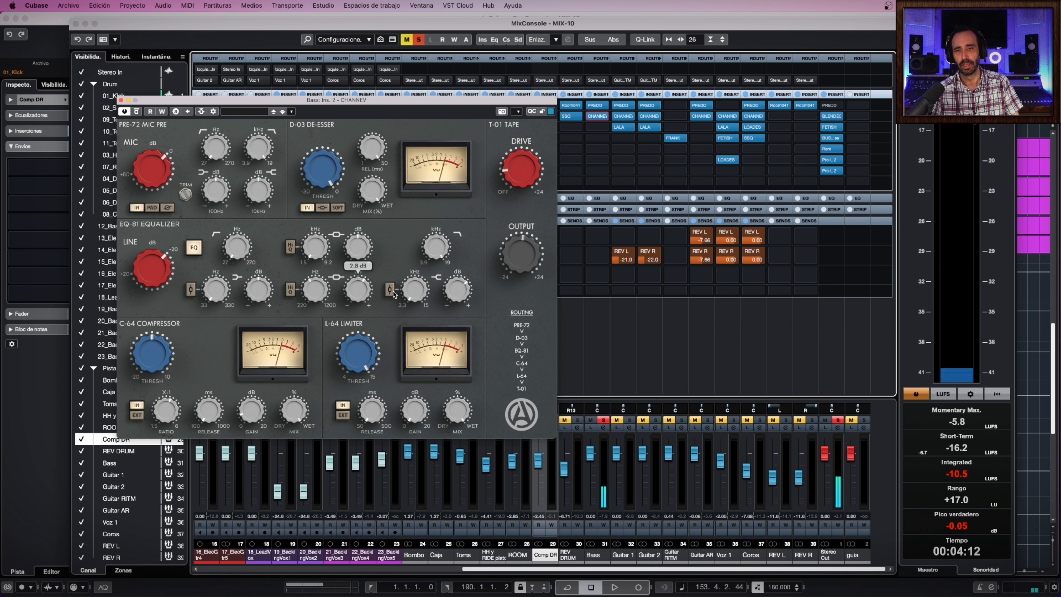
mouse_move(478, 289)
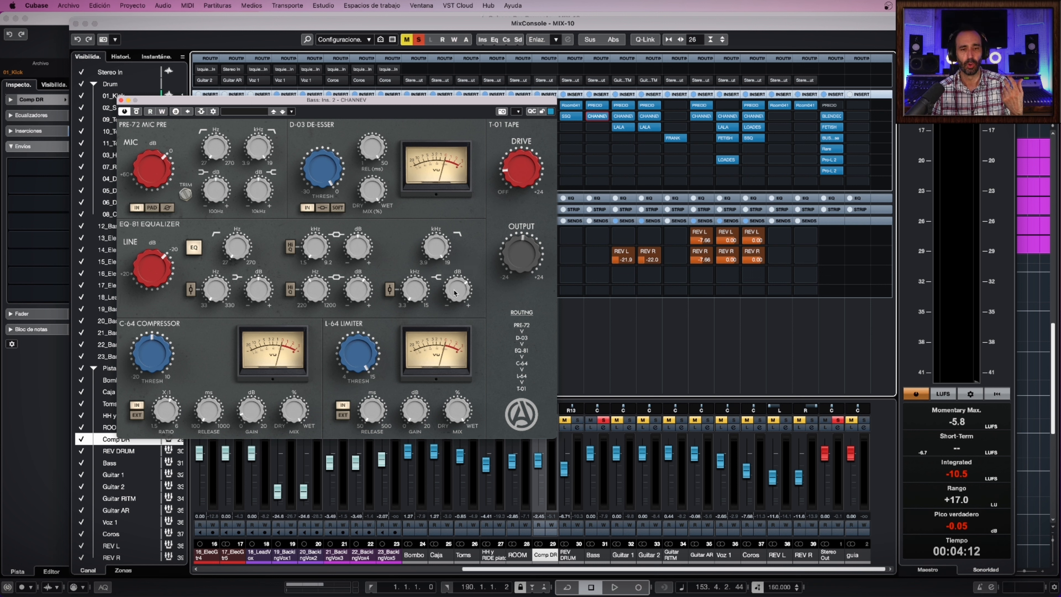
Clear the Bass group's solo, play the full mix, and close the CHANNEV window.
left_click(603, 420)
key("space")
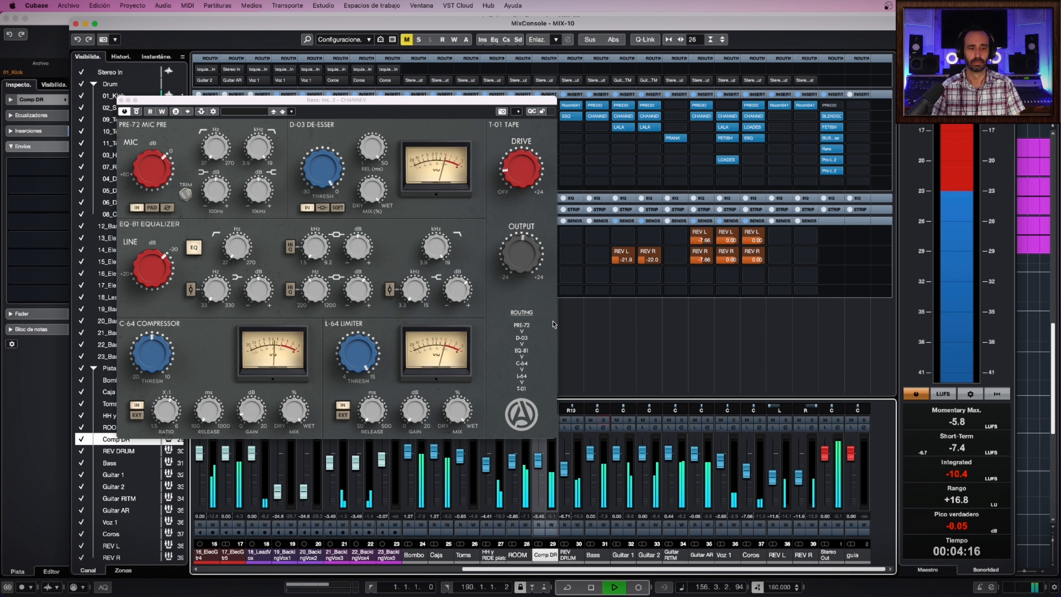
left_click(121, 101)
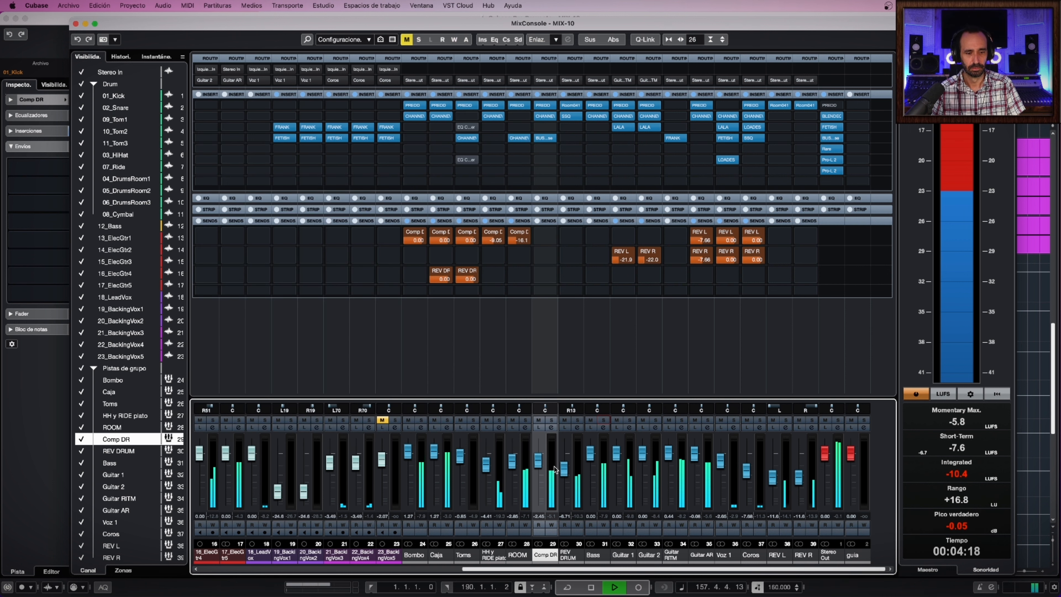
Solo the Guitar 1, Guitar 2 and Guitar RITM groups during playback, listen to them together, and stop.
left_click(630, 420)
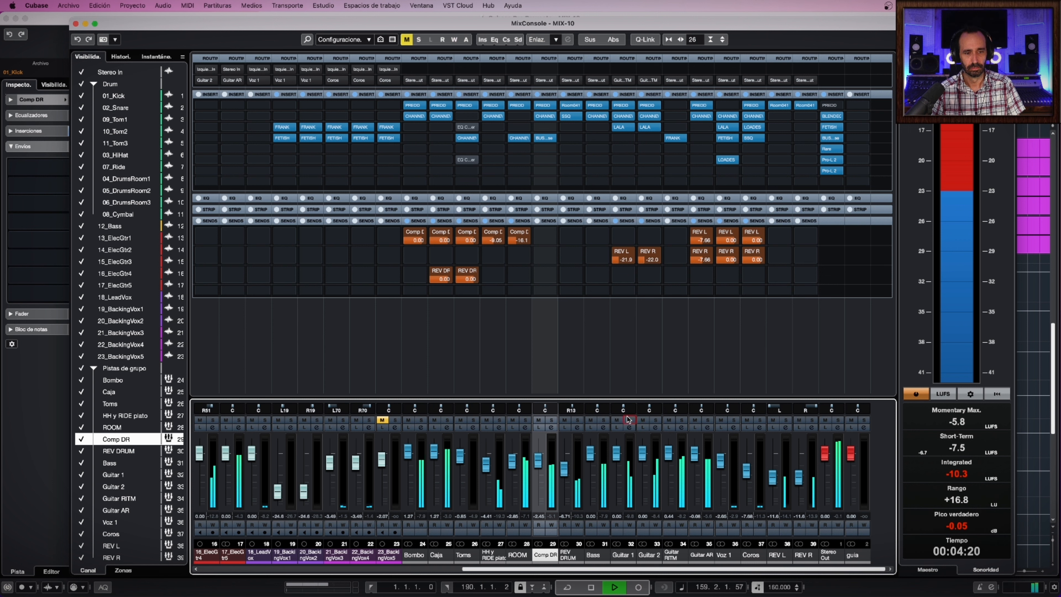
left_click(656, 420)
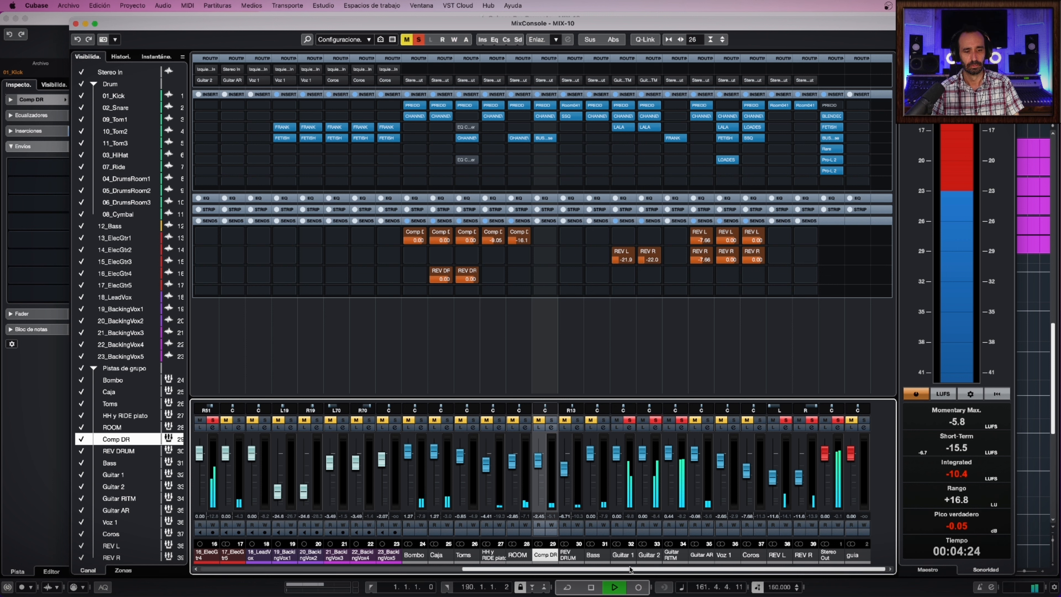
key("space")
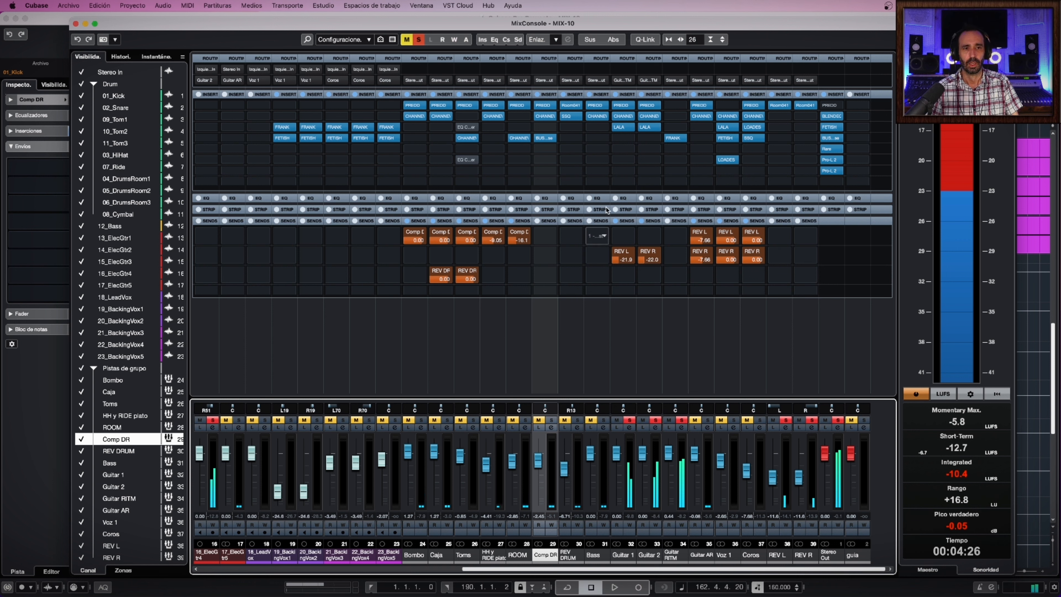
Examine the voltage gain and HF settings of PREDD on the Guitar 1 group, and close the plug-in.
left_click(621, 105)
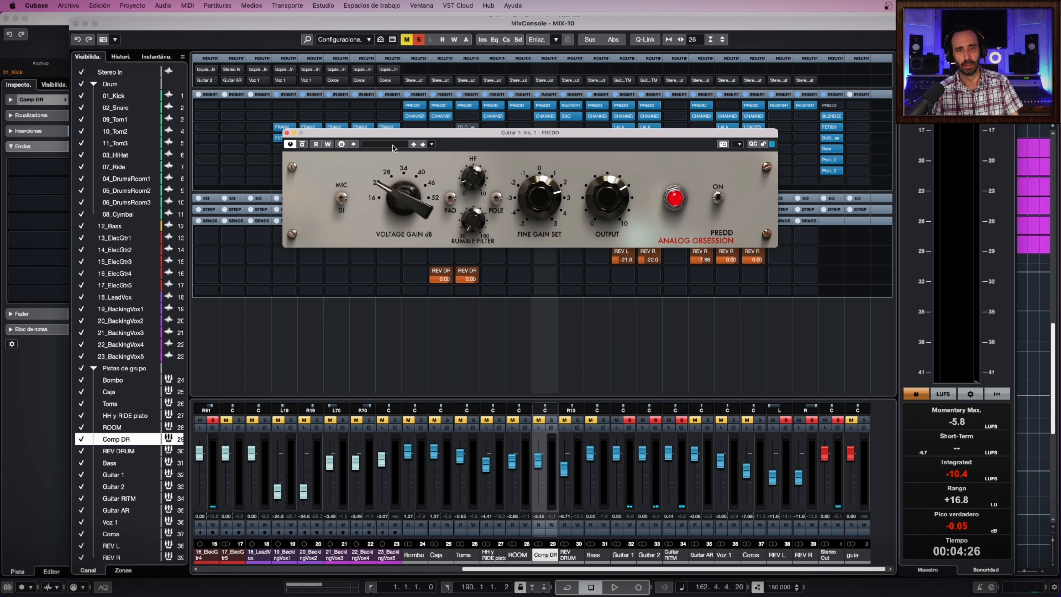
left_click_drag(407, 136, 338, 164)
mouse_move(405, 208)
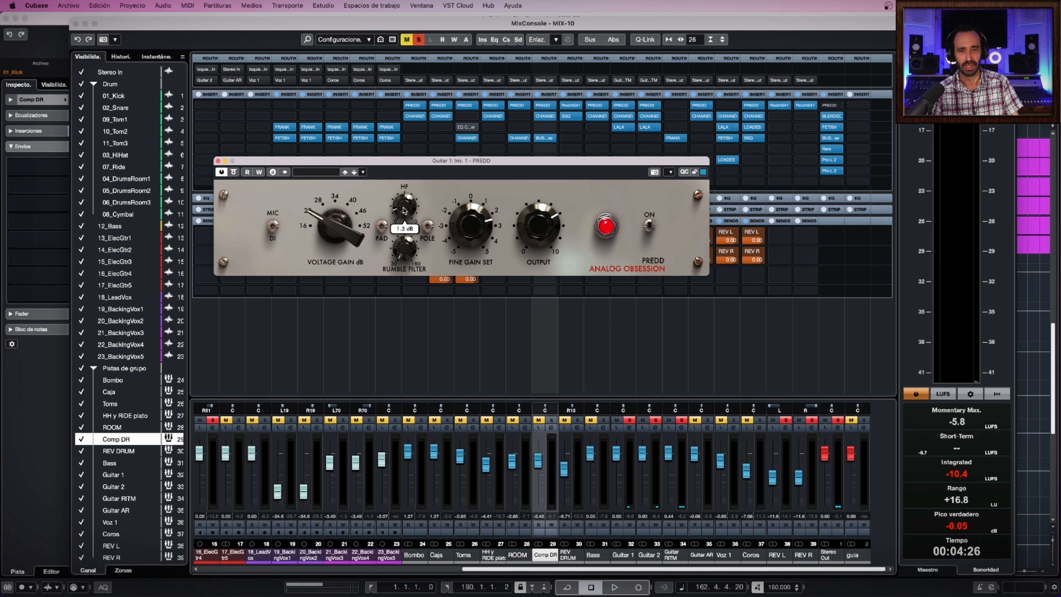
mouse_move(313, 215)
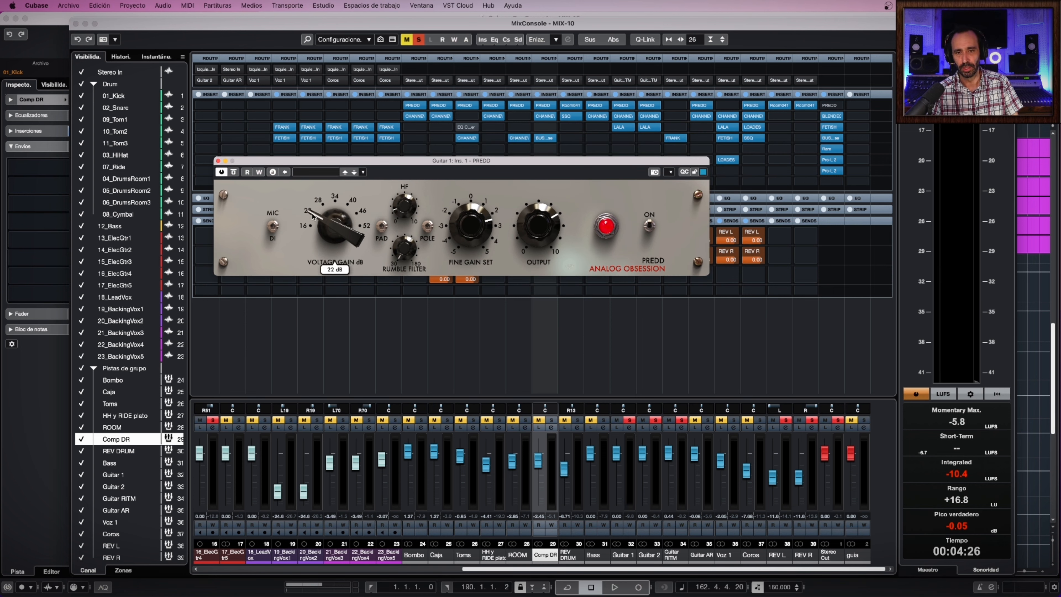
left_click(218, 161)
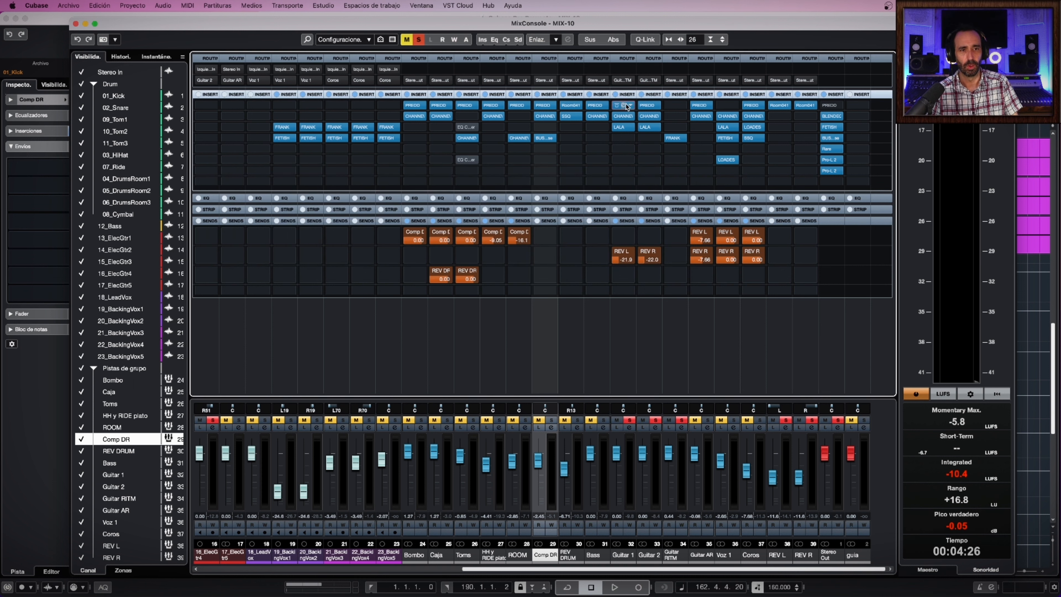
Examine the Guitar 1 group's CHANNEV equalizer and compressor over short playback passages, and close the plug-in.
key("space")
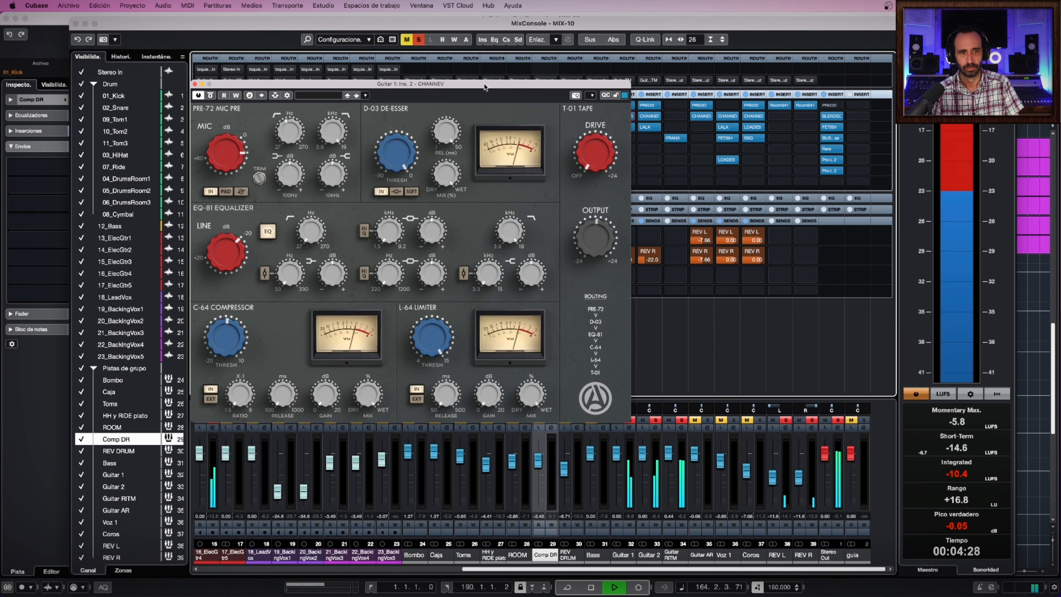
key("space")
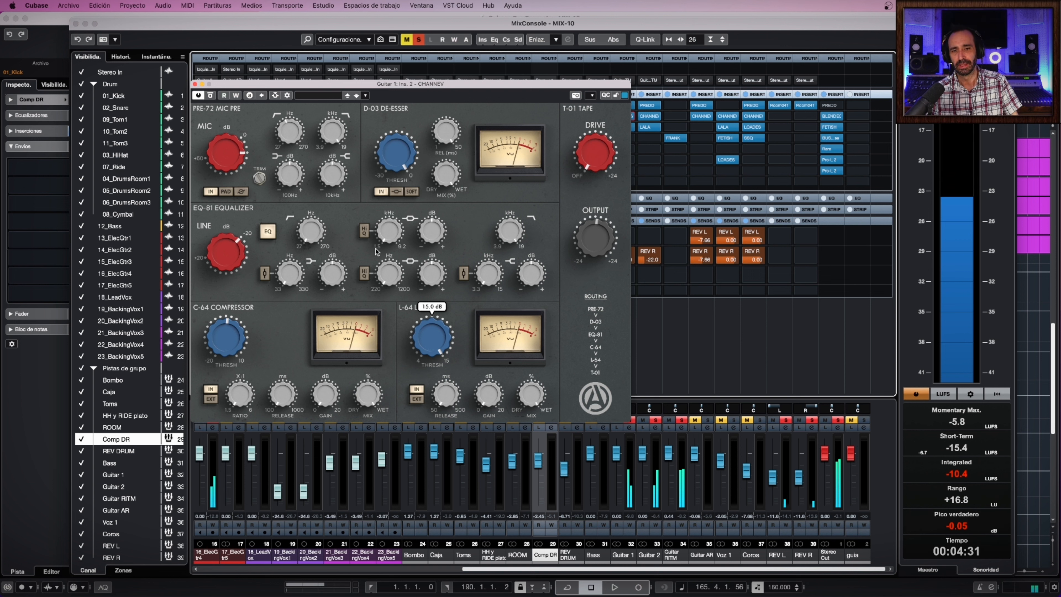
mouse_move(435, 239)
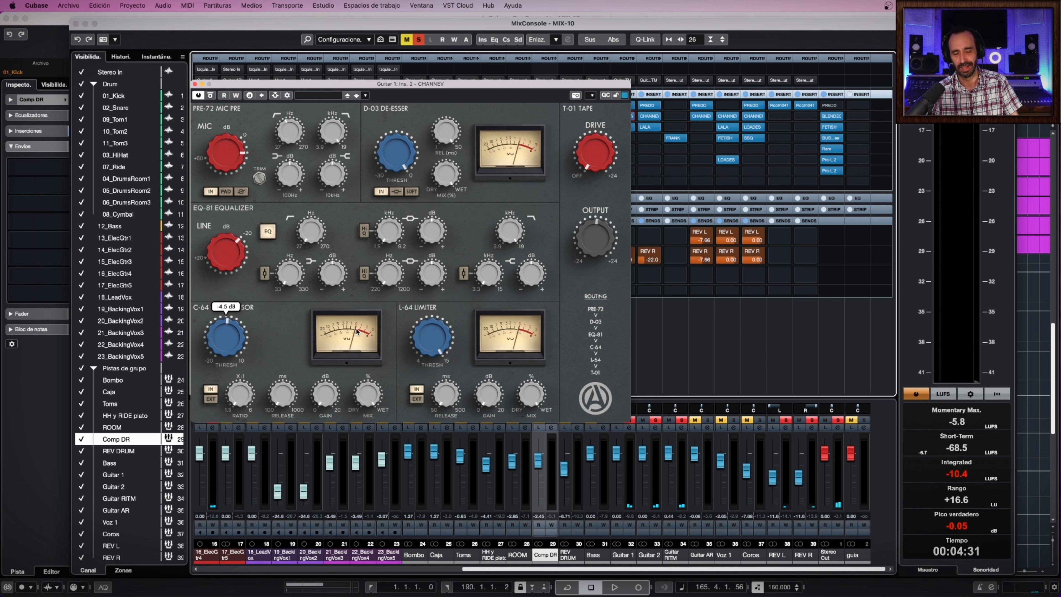
key("space")
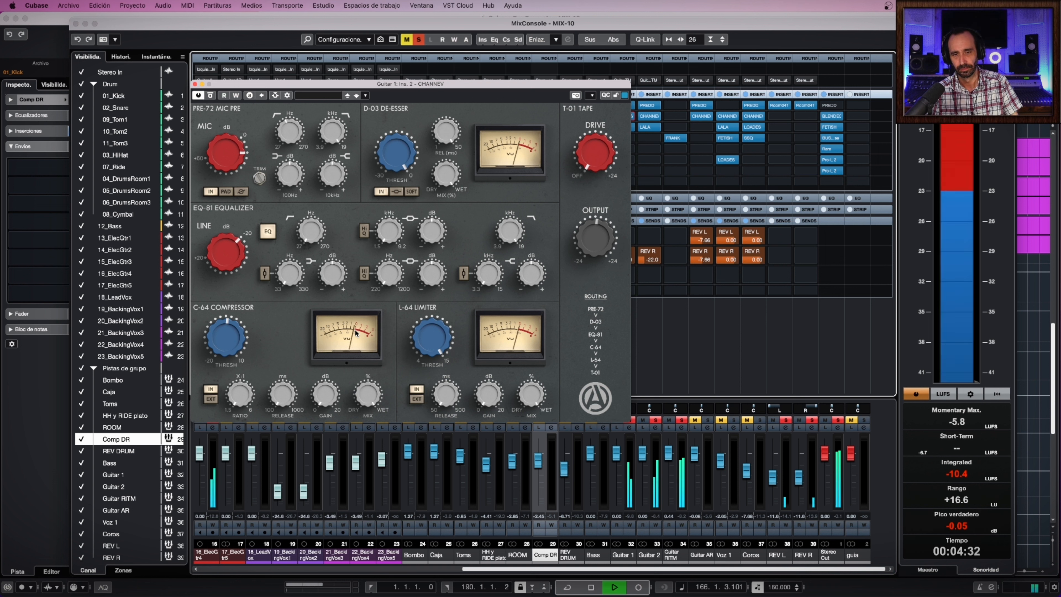
key("space")
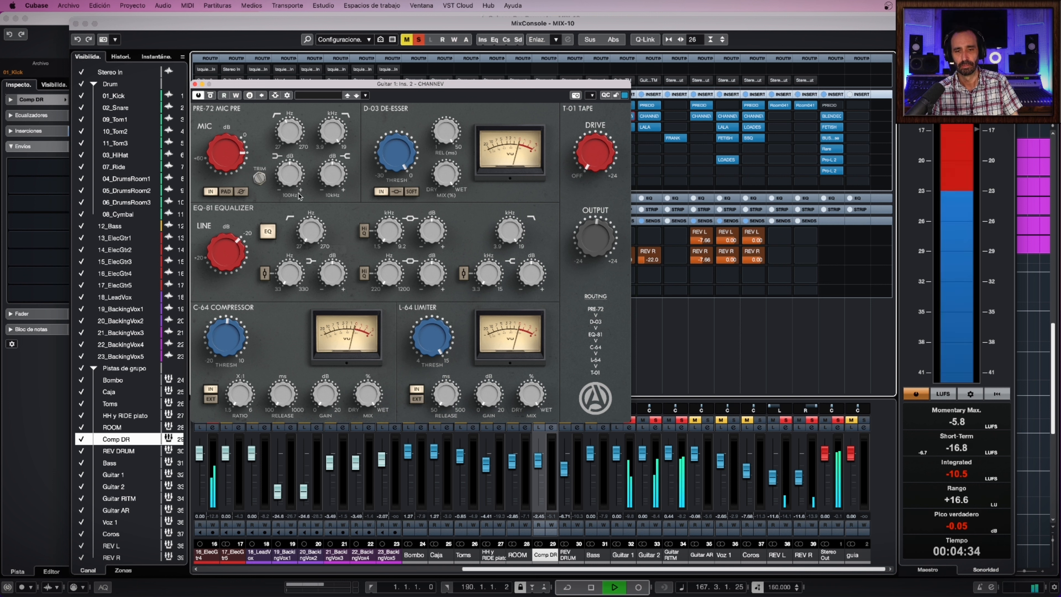
left_click(195, 83)
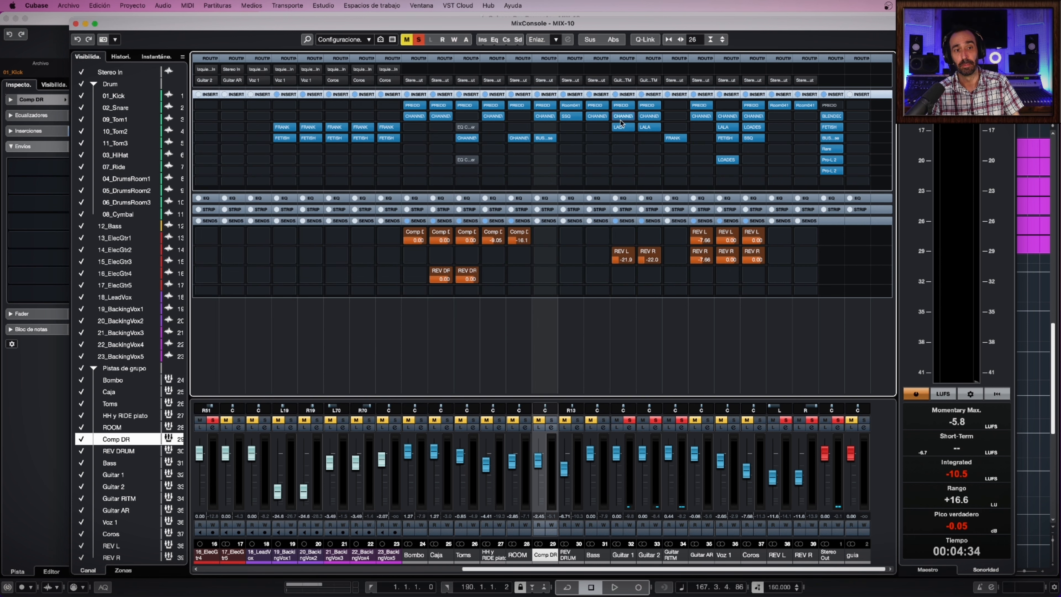
Examine the LALA leveling amplifier on the Guitar 1 group during playback, then resume listening to the soloed guitars.
left_click(624, 126)
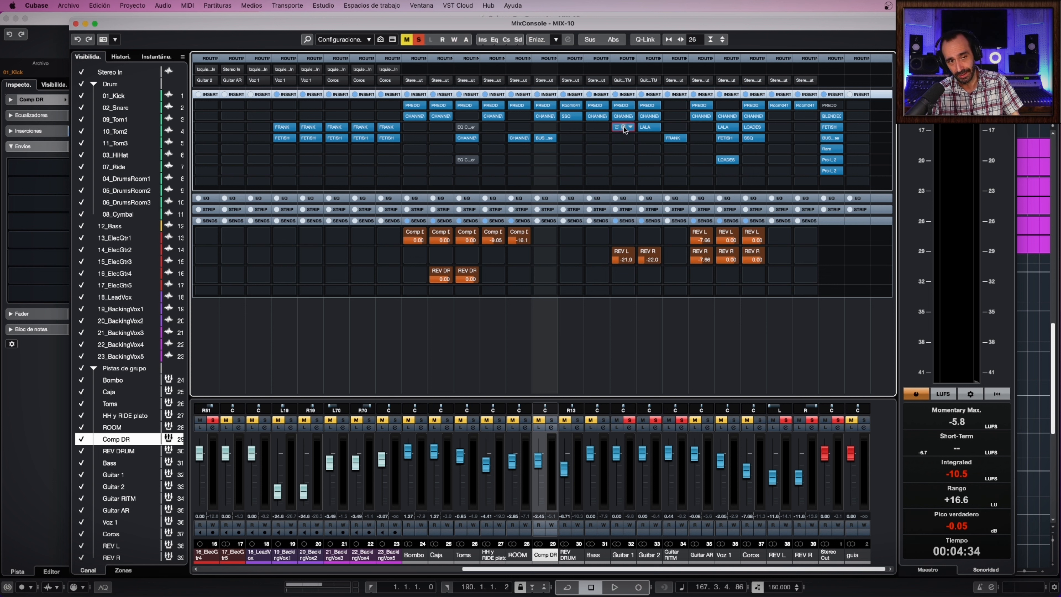
left_click_drag(599, 123, 512, 269)
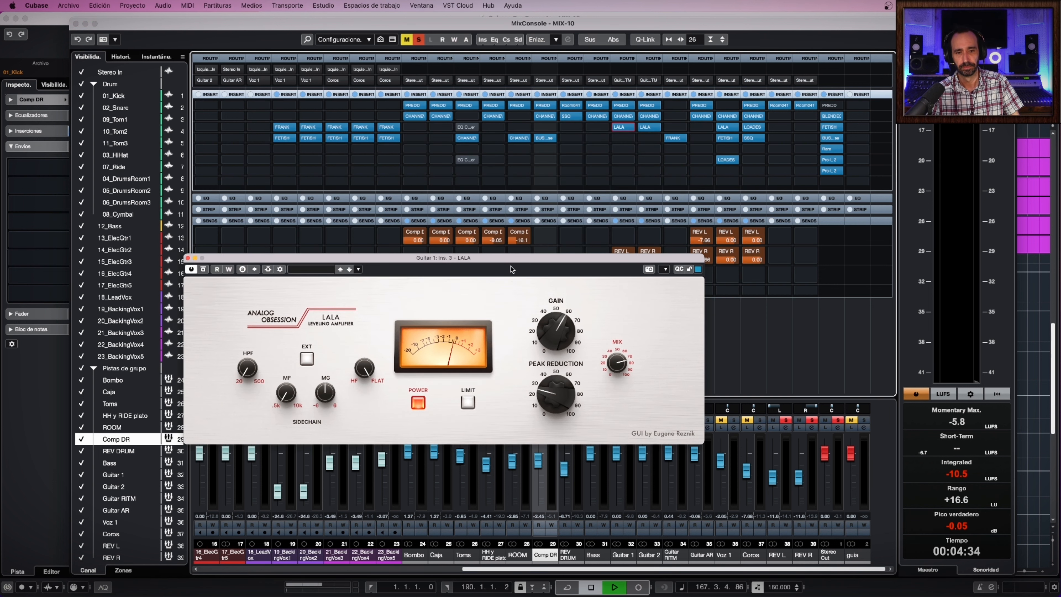
key("space")
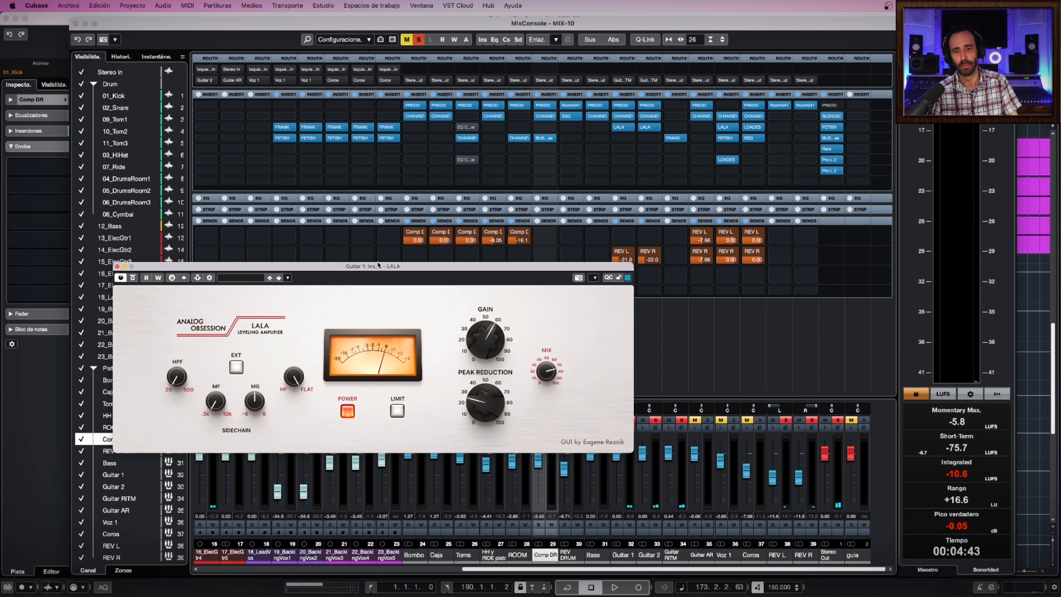
left_click_drag(378, 265, 375, 246)
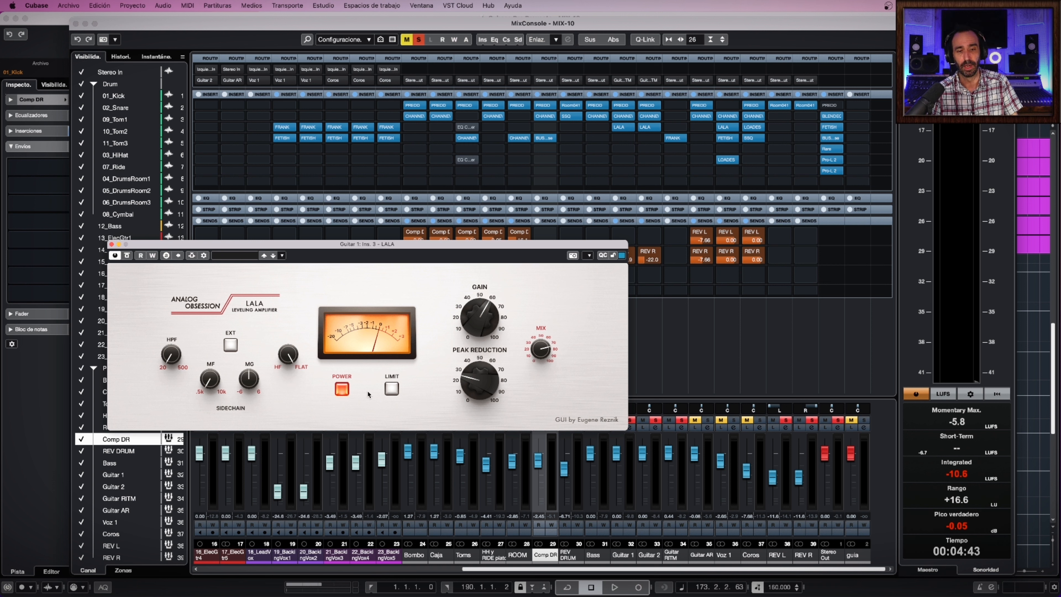
key("space")
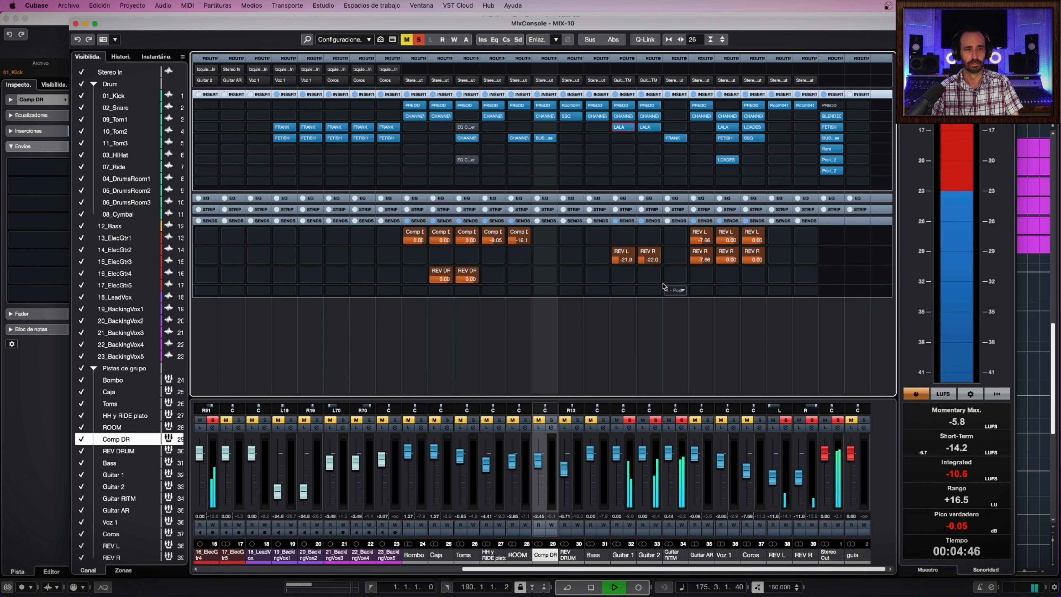
Examine the FRANK equalizer's high and low-pass sections on the Guitar RITM group while the soloed guitars play.
left_click(675, 140)
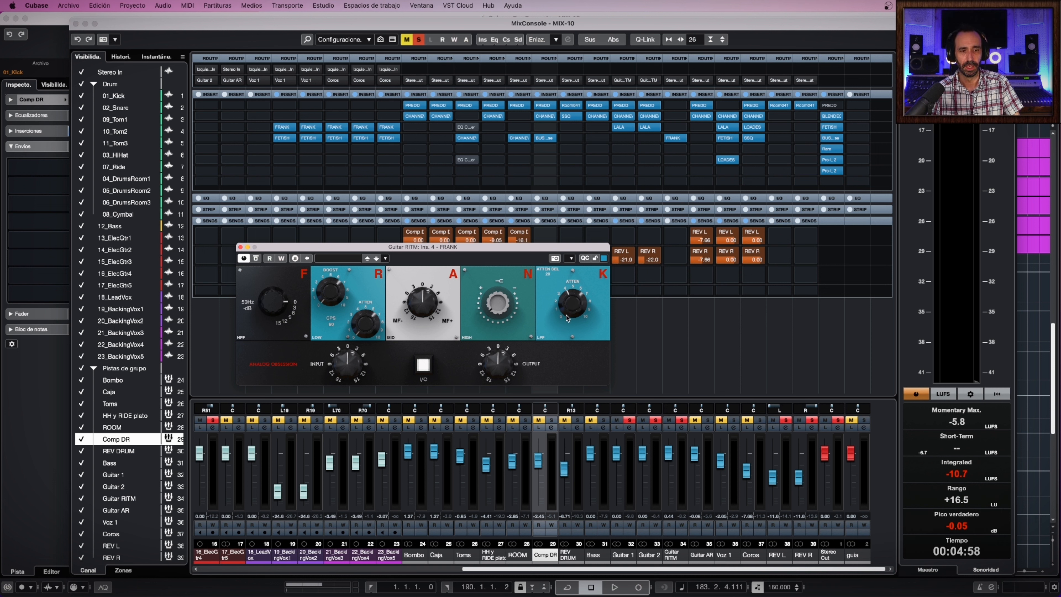
key("space")
mouse_move(495, 308)
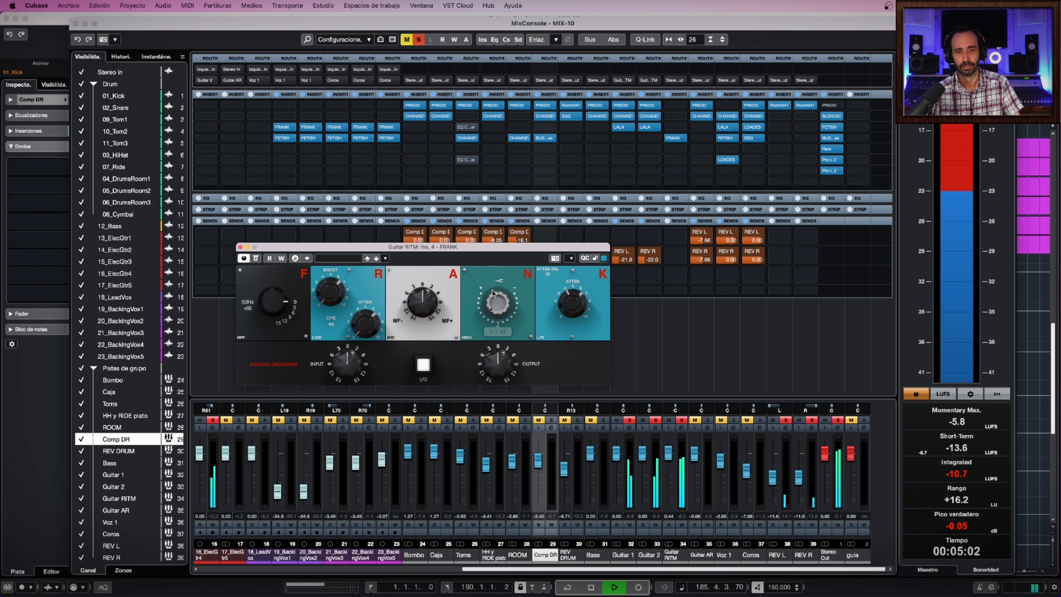
mouse_move(566, 300)
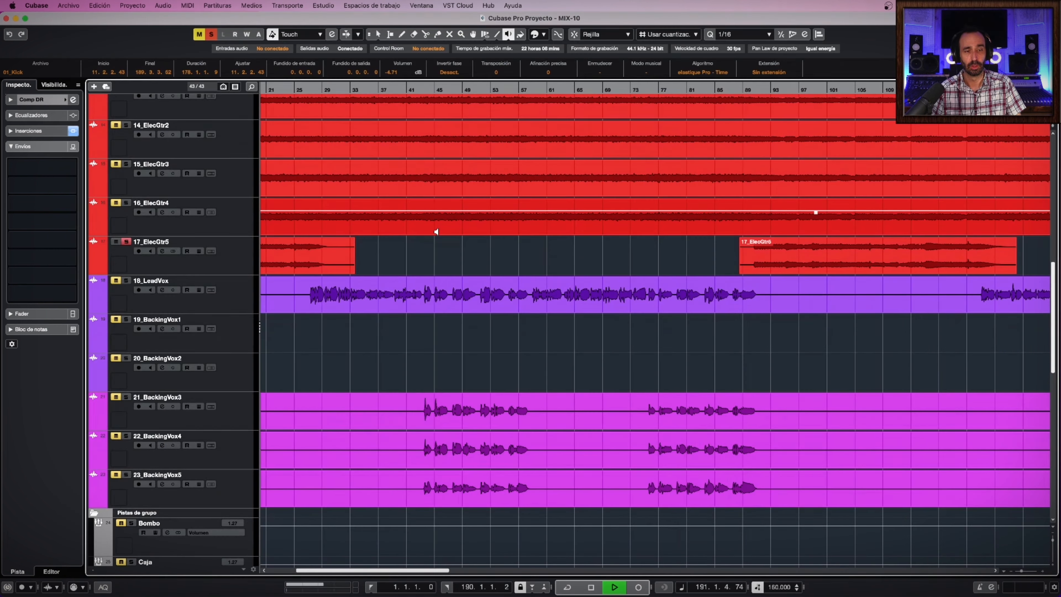
Play from bar 91, at the start of the second 17_ElecGtr5 clip, and return to the MixConsole.
scroll(436, 232, "down", 4)
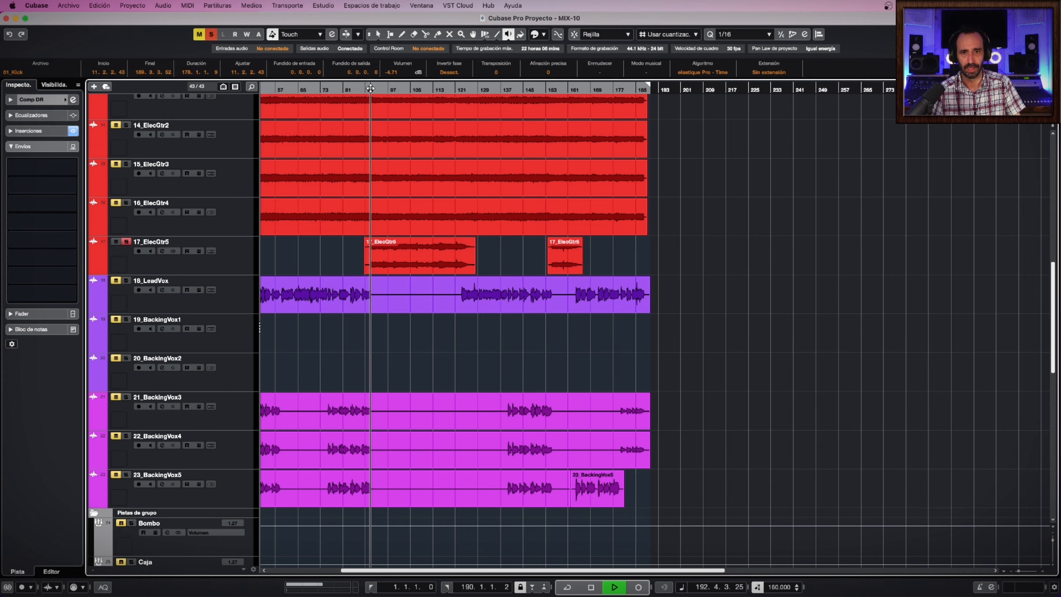
left_click(371, 88)
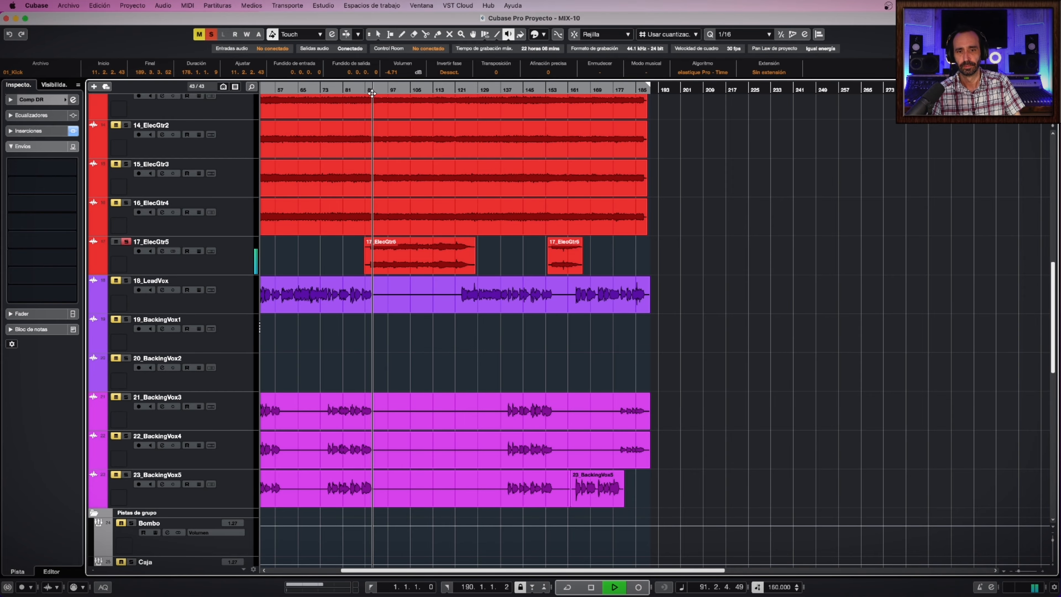
key("ctrl+Up")
left_click(688, 350)
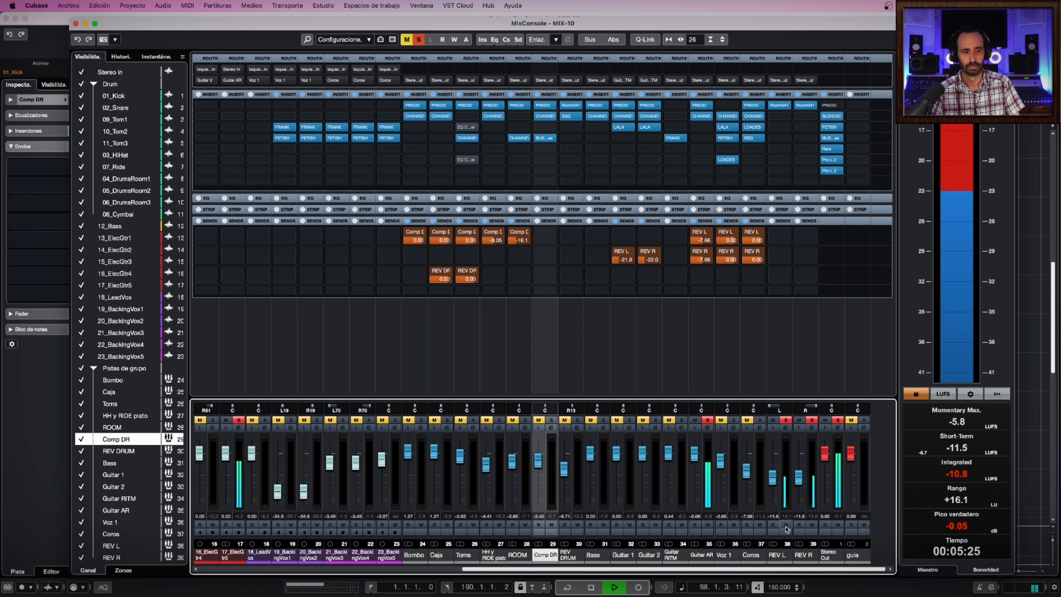
Compare the soloed Guitar AR group without and with the REV L and REV R groups by toggling their solos.
left_click(786, 421)
left_click(812, 421)
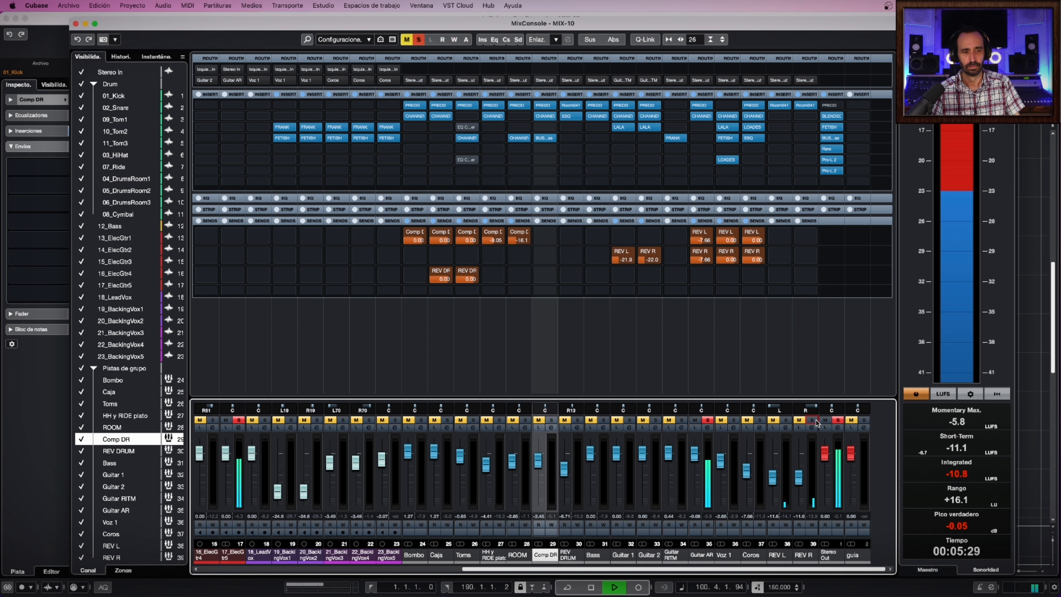
left_click(814, 421)
left_click(786, 421)
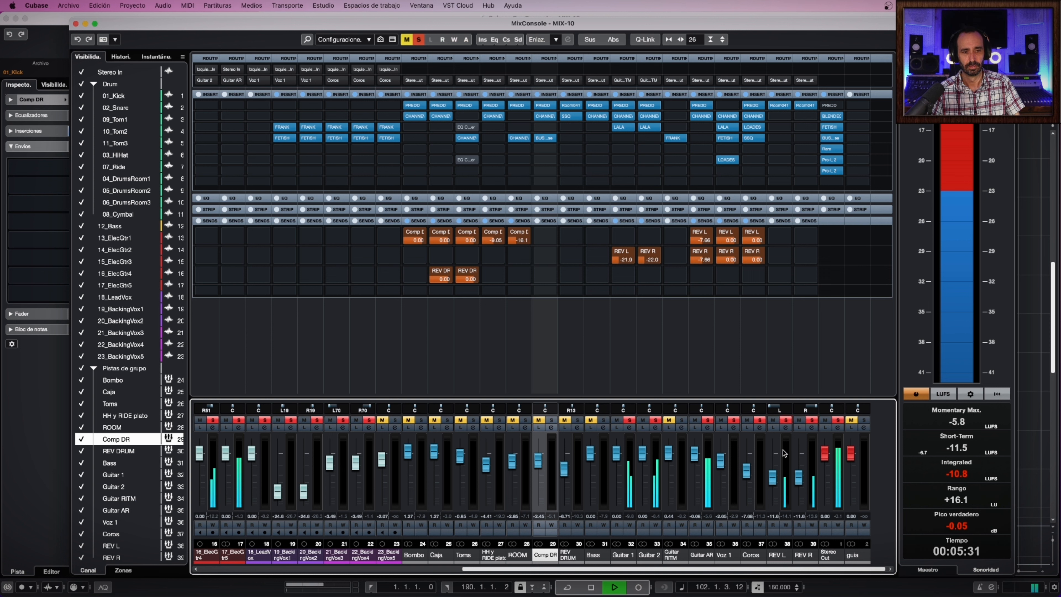
Stop playback and examine the preamp, EQ and compressor settings of the CHANNEV channel strip on the Guitar AR group.
key("space")
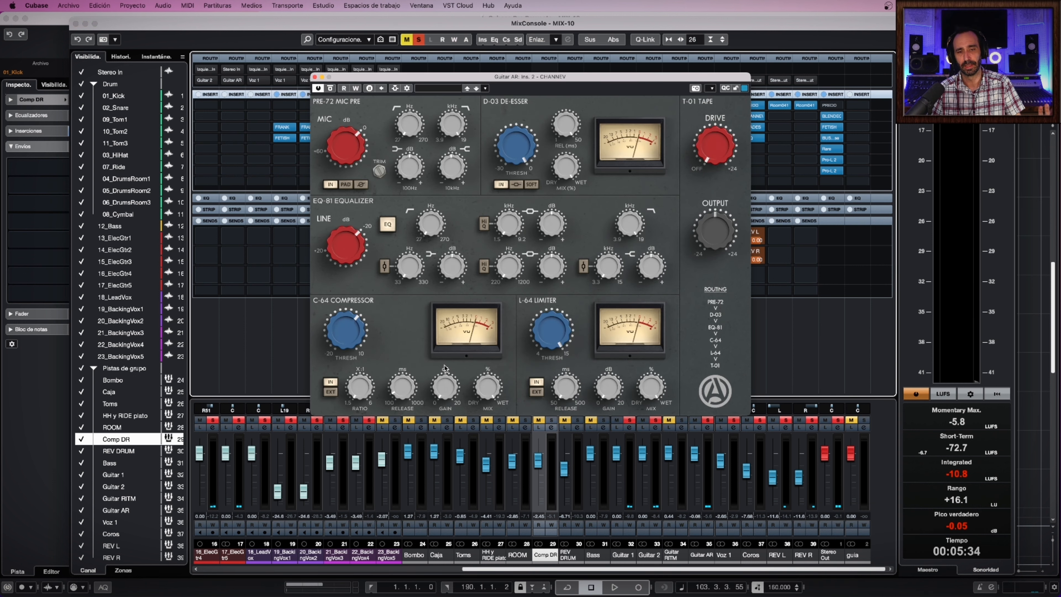
mouse_move(391, 381)
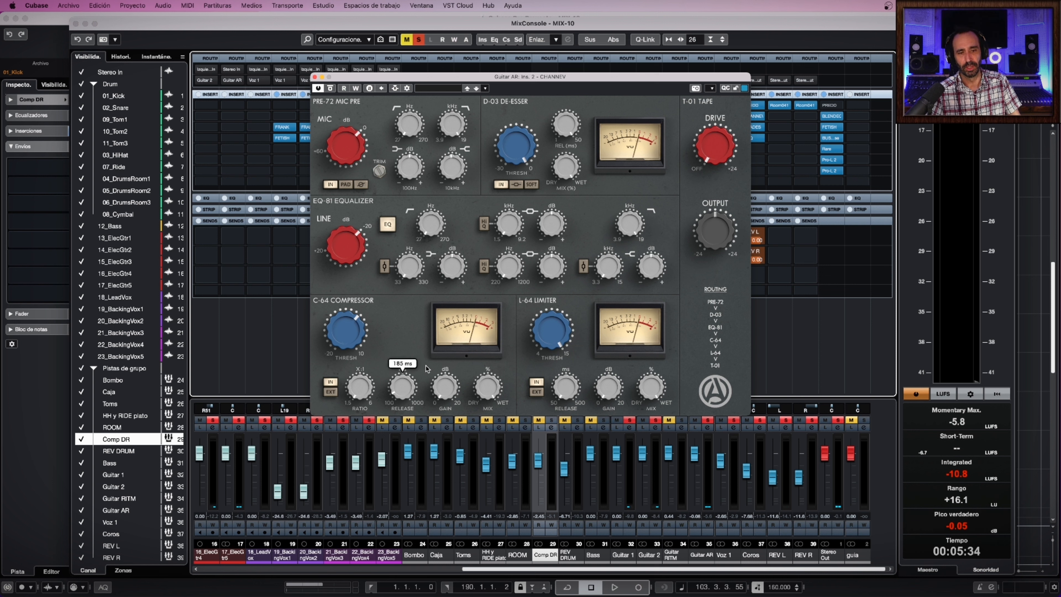
mouse_move(387, 128)
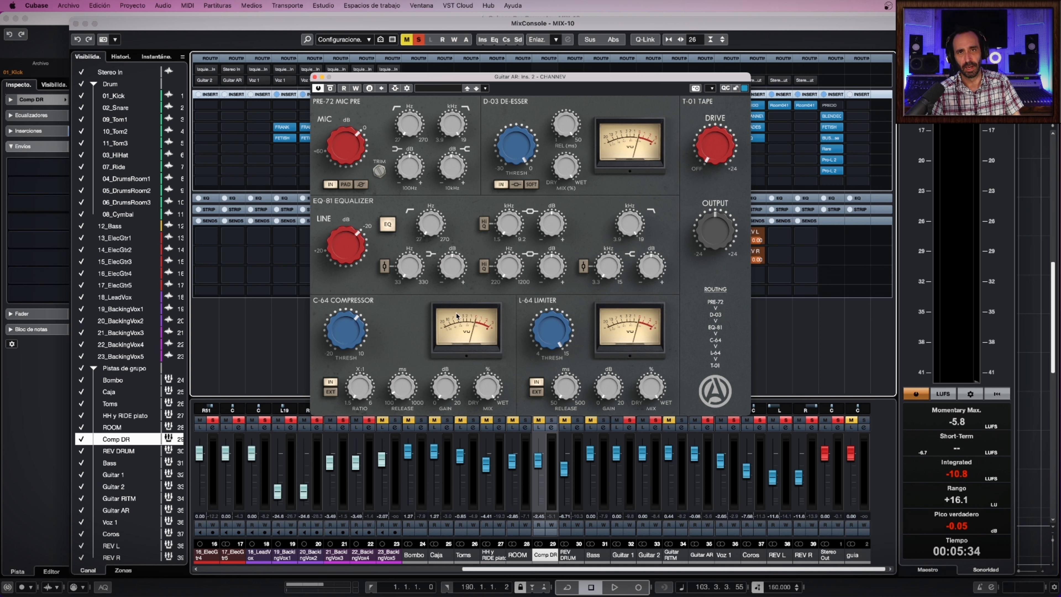
mouse_move(335, 236)
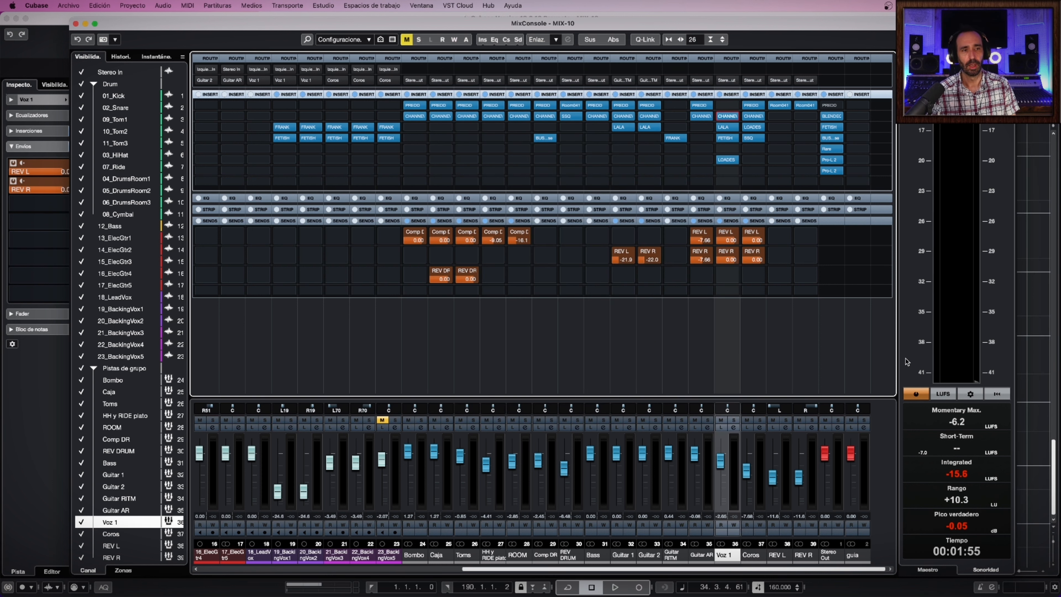
Examine the CHANNEV channel strip on the Voz 1 group, then close its editor.
left_click(729, 119)
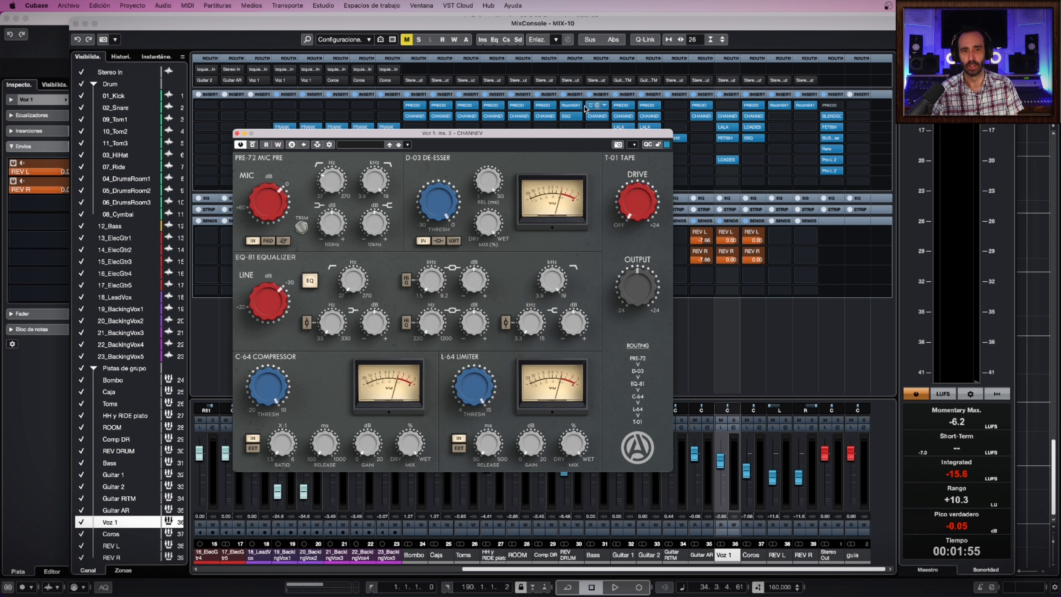
left_click_drag(501, 136, 503, 130)
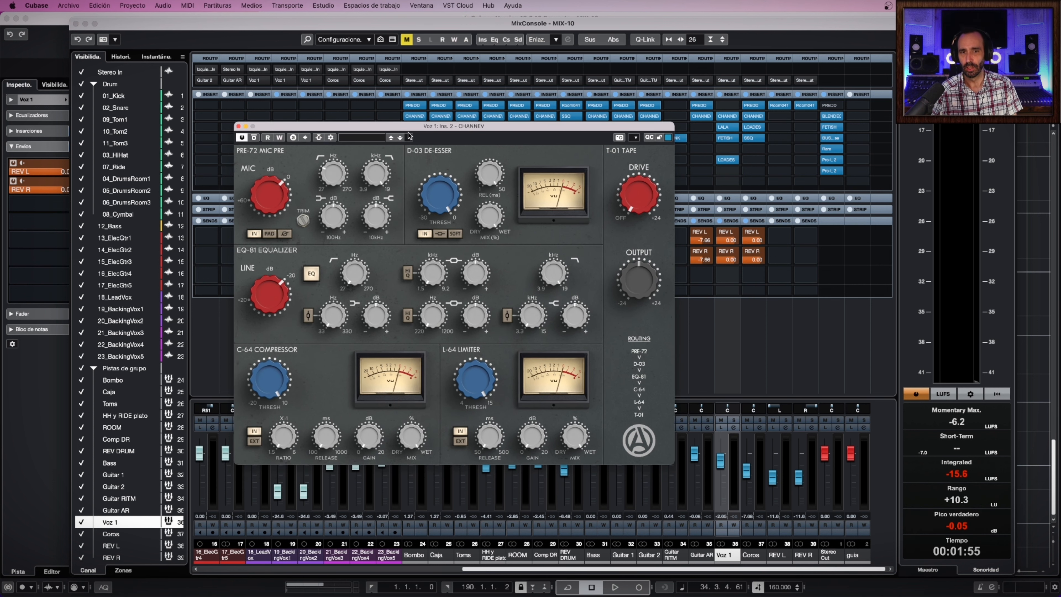
left_click_drag(404, 129, 404, 109)
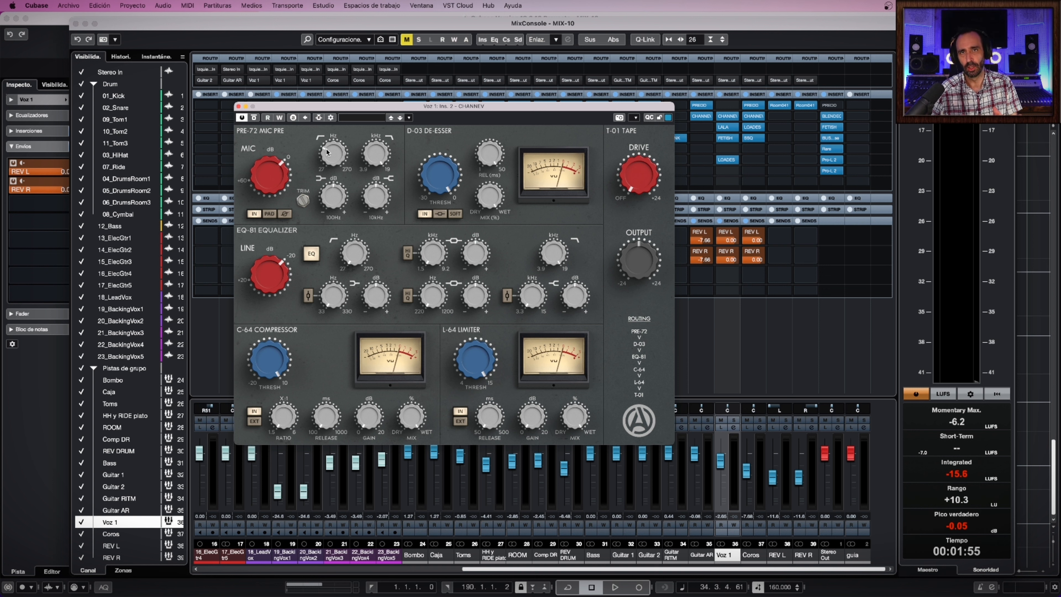
left_click(239, 107)
Examine the LALA leveling amplifier on the Voz 1 group while playing the song with that group soloed.
left_click(723, 127)
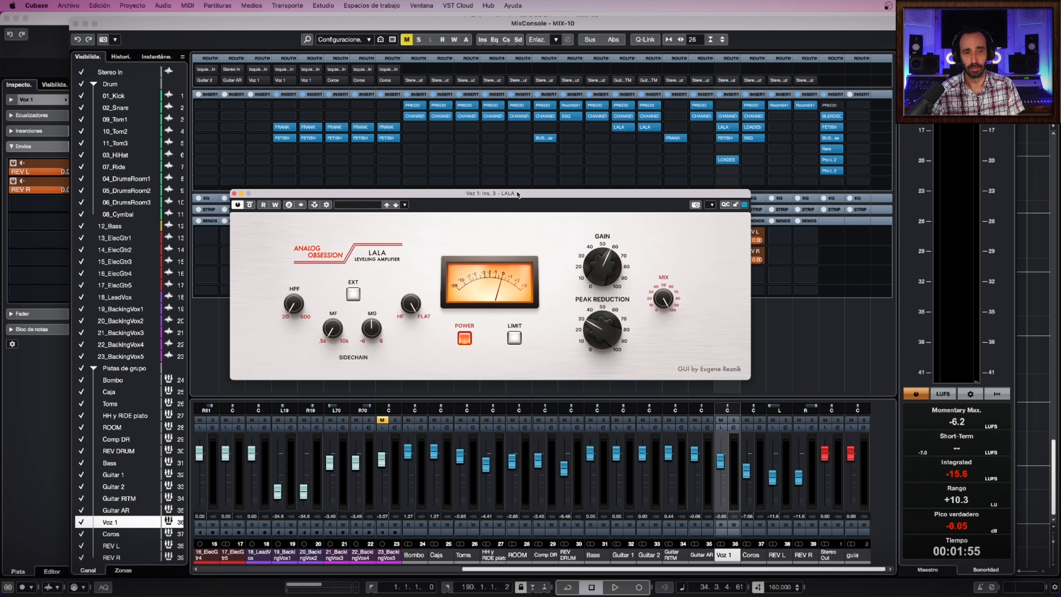
left_click_drag(514, 210, 494, 208)
key("space")
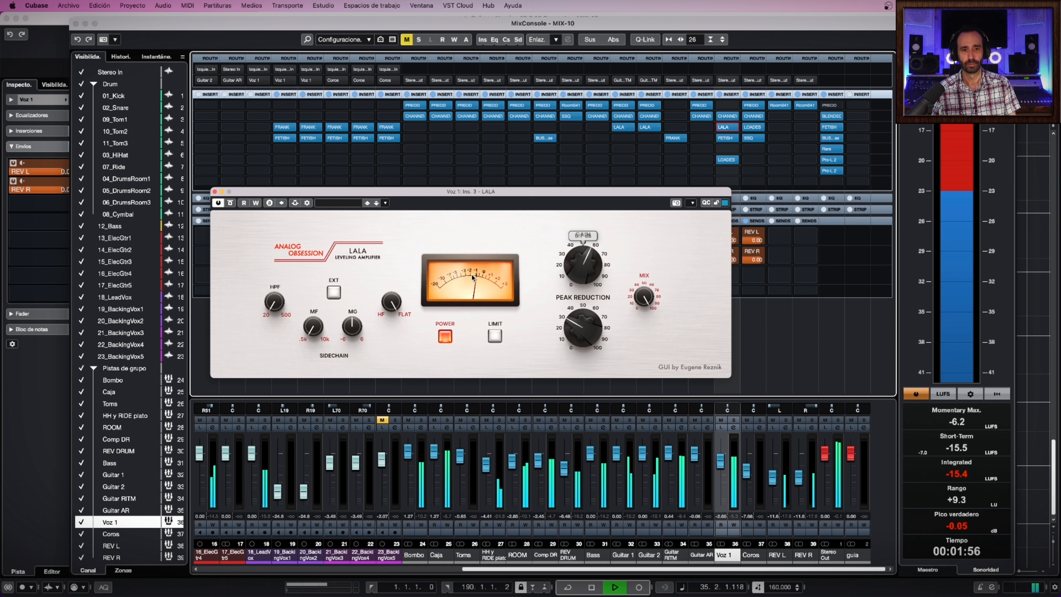
left_click(734, 420)
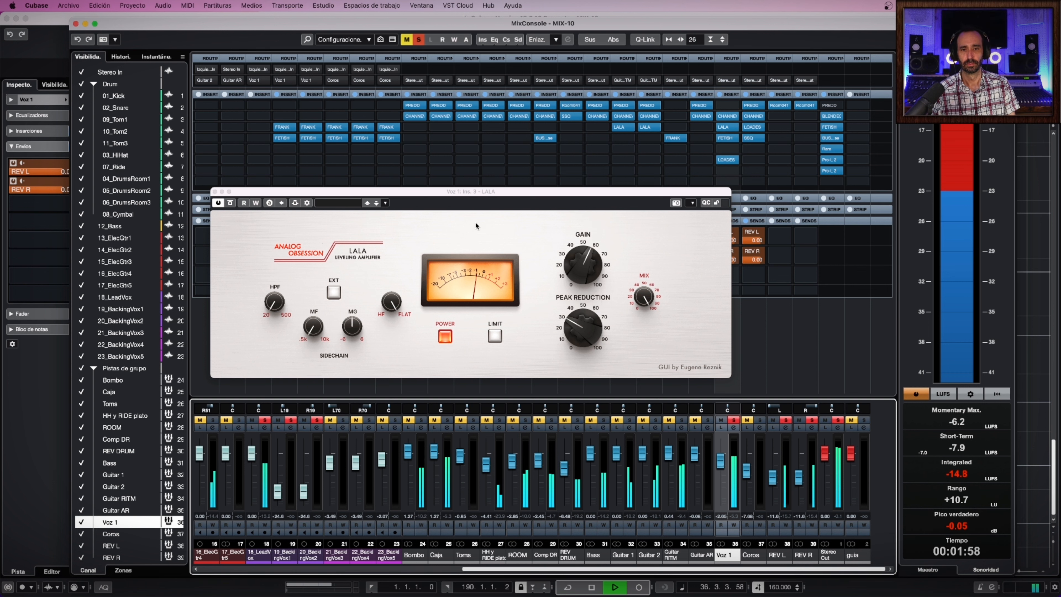
left_click_drag(477, 192, 443, 179)
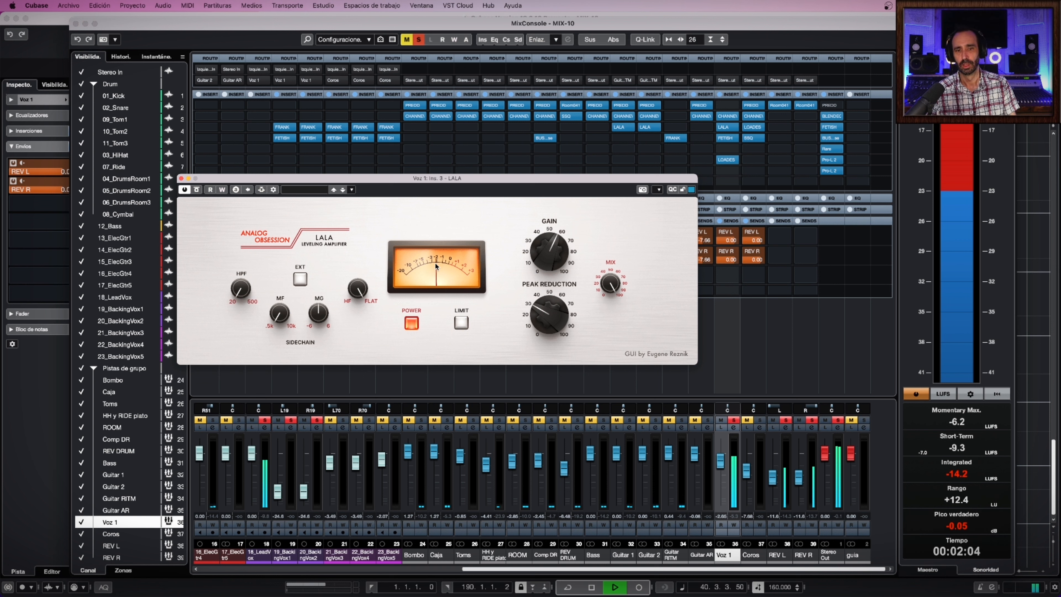
key("space")
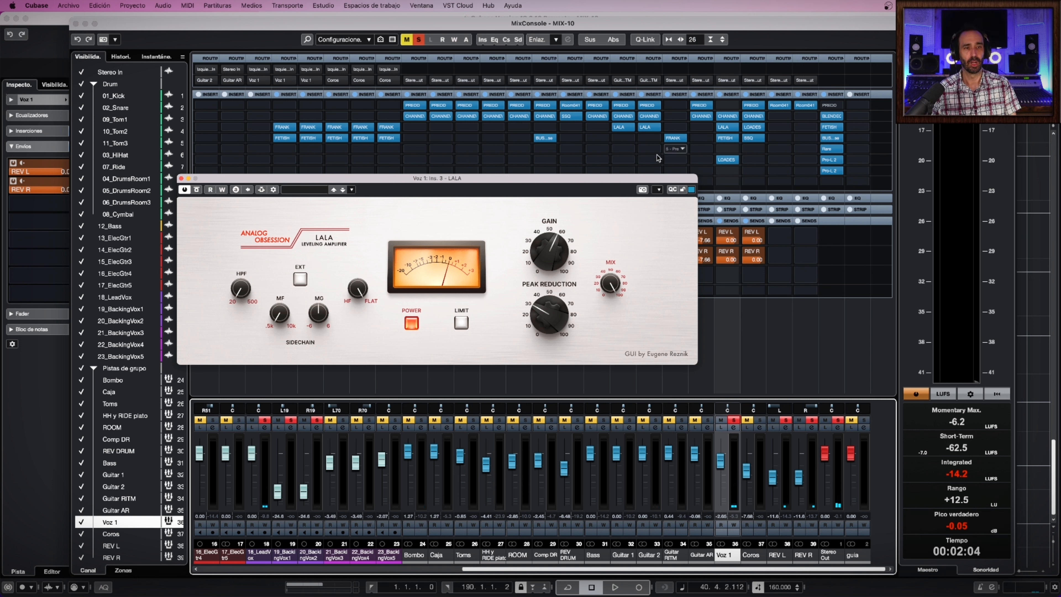
Examine the FETISH compressor on the Voz 1 group alongside LALA while the soloed vocal plays.
left_click_drag(603, 178, 548, 71)
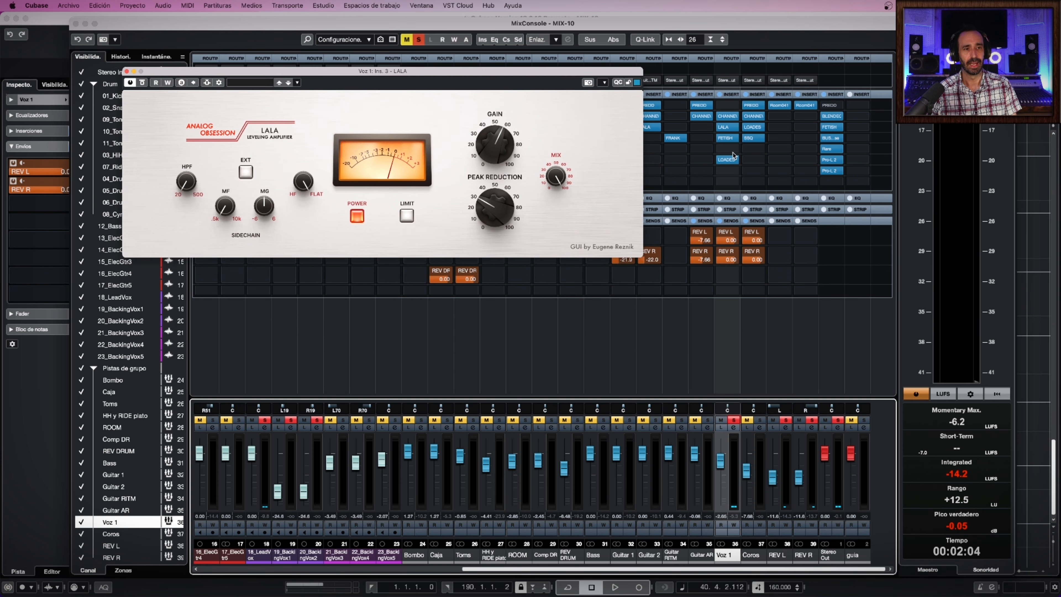
left_click(730, 142)
left_click(716, 138)
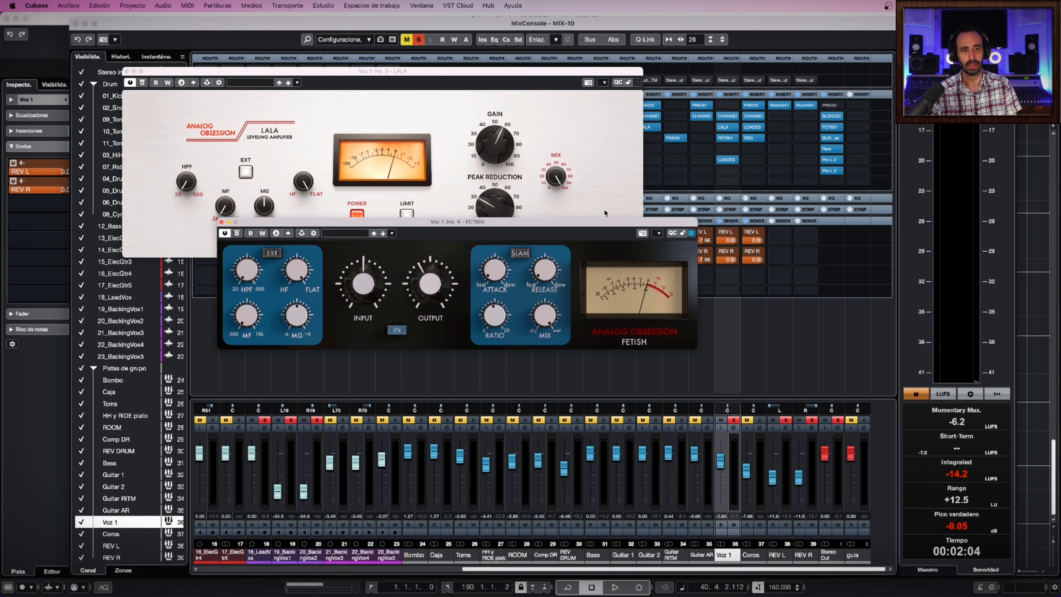
left_click_drag(649, 223, 561, 261)
key("space")
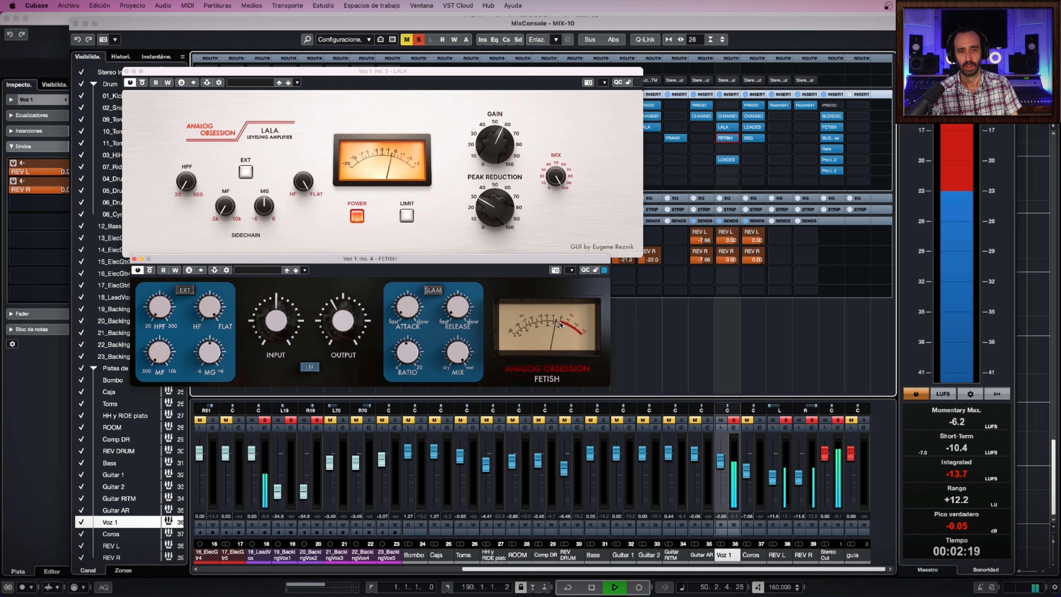
key("space")
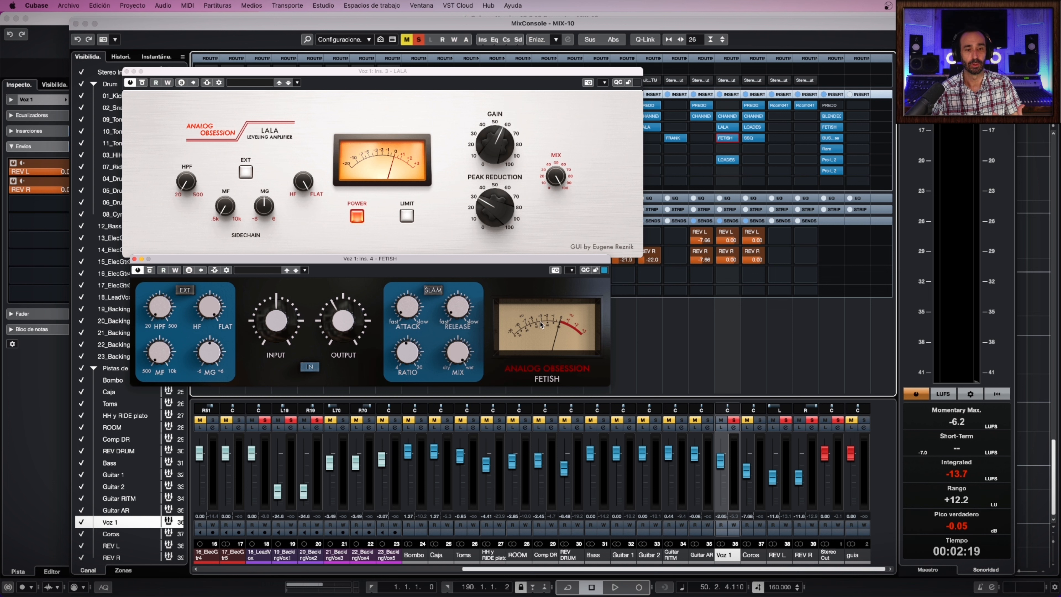
key("space")
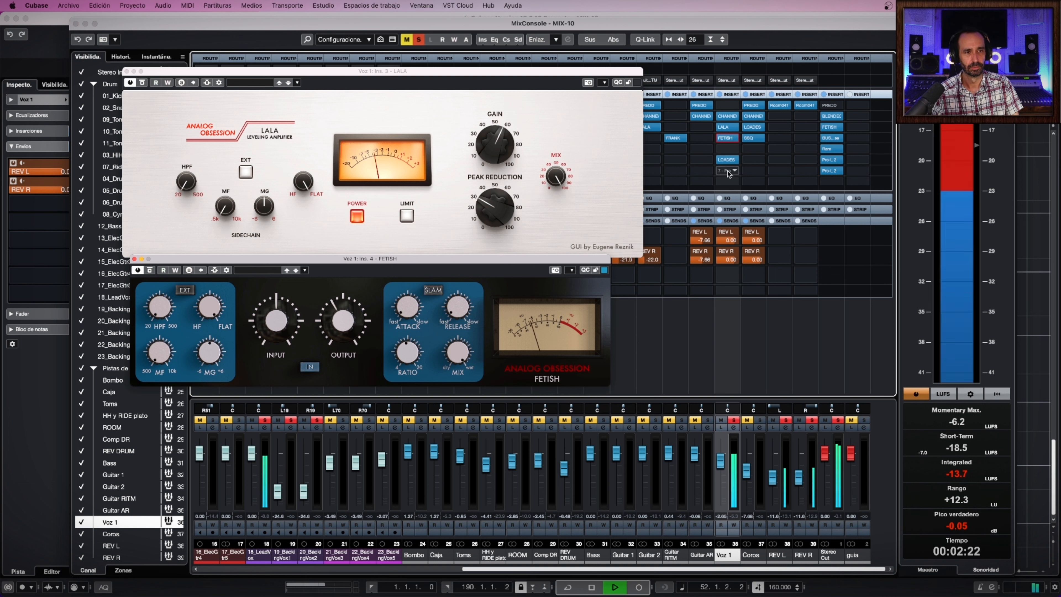
key("space")
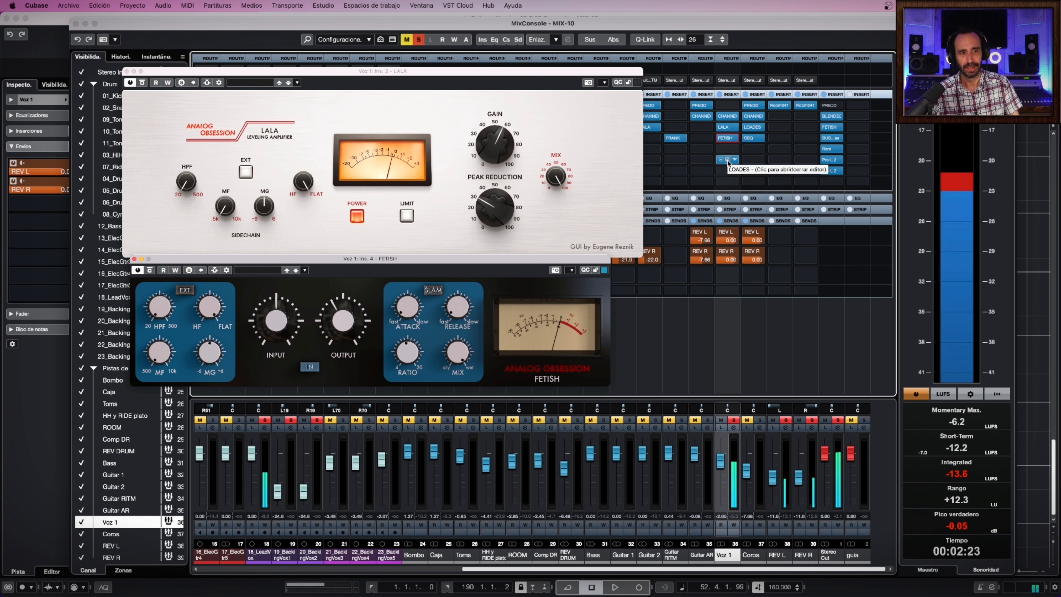
Examine the LOADES de-esser on the Voz 1 group during playback, then close all of the group's open plug-in editors.
left_click(728, 163)
left_click_drag(503, 118, 548, 175)
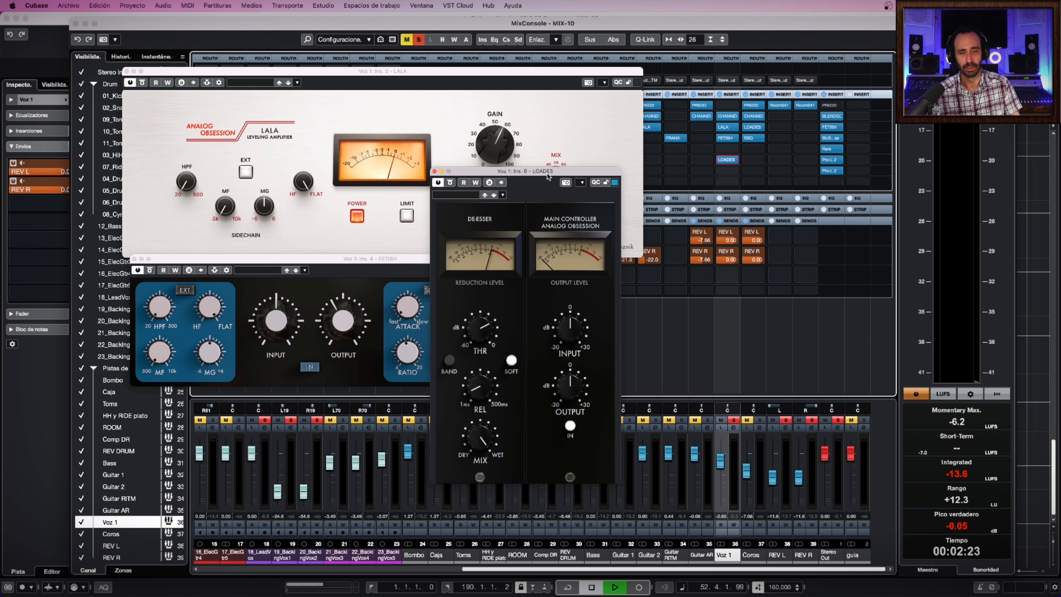
key("space")
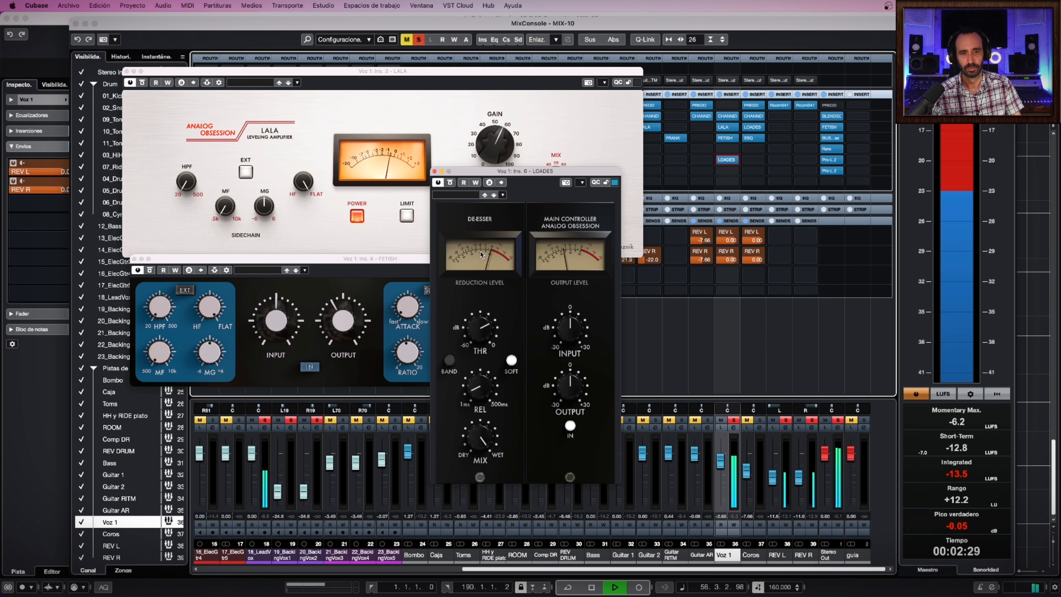
key("space")
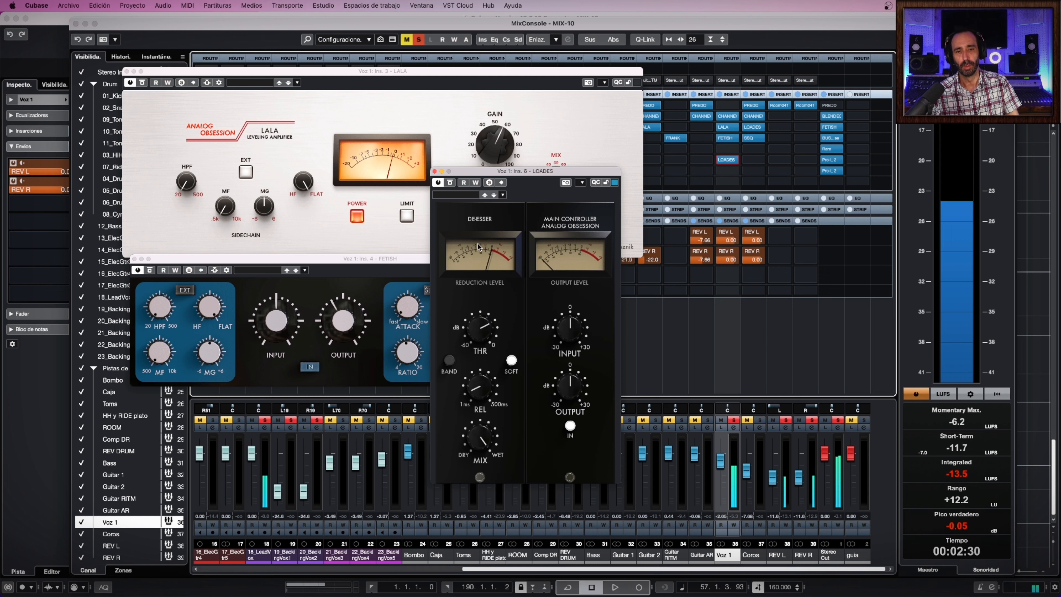
left_click(434, 172)
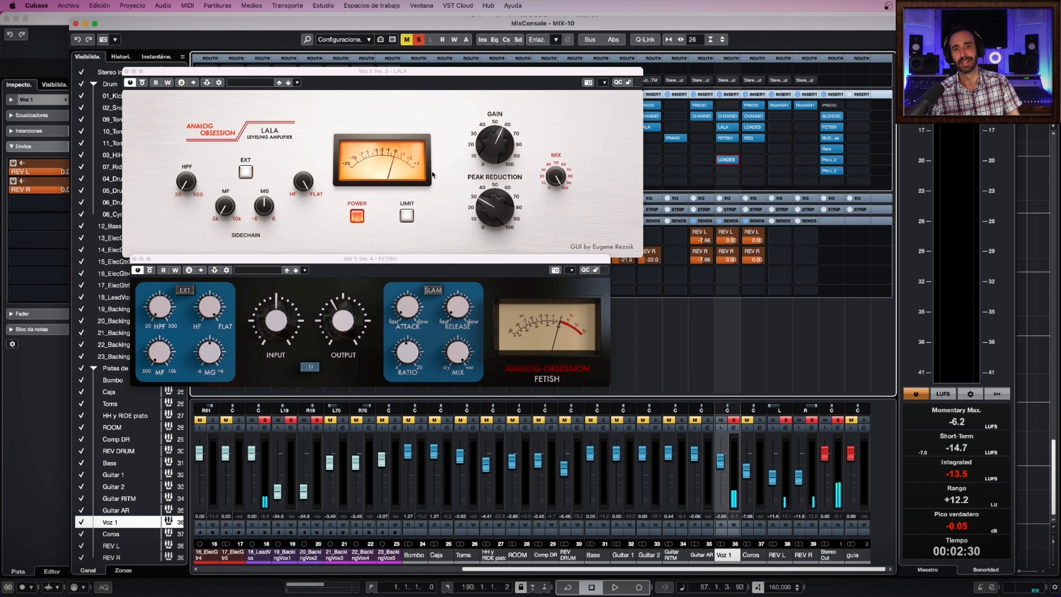
mouse_move(448, 354)
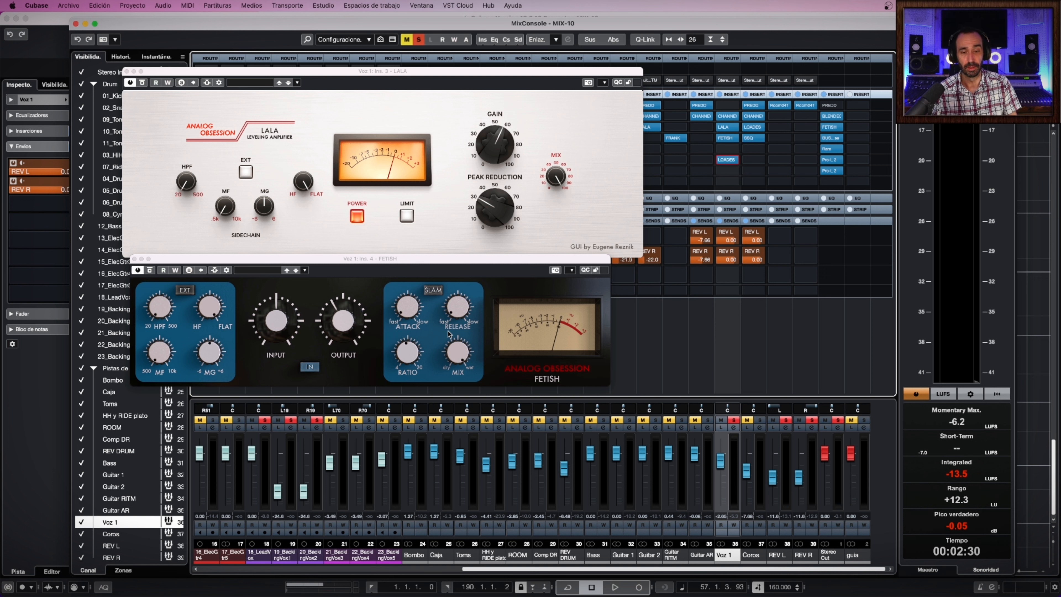
left_click(124, 71)
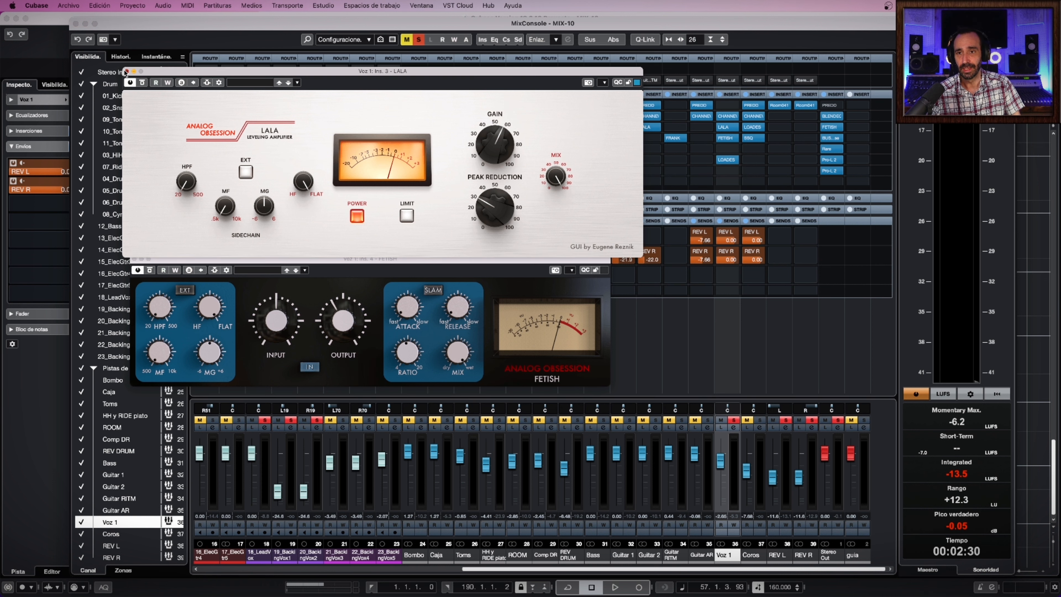
left_click(127, 72)
left_click(134, 258)
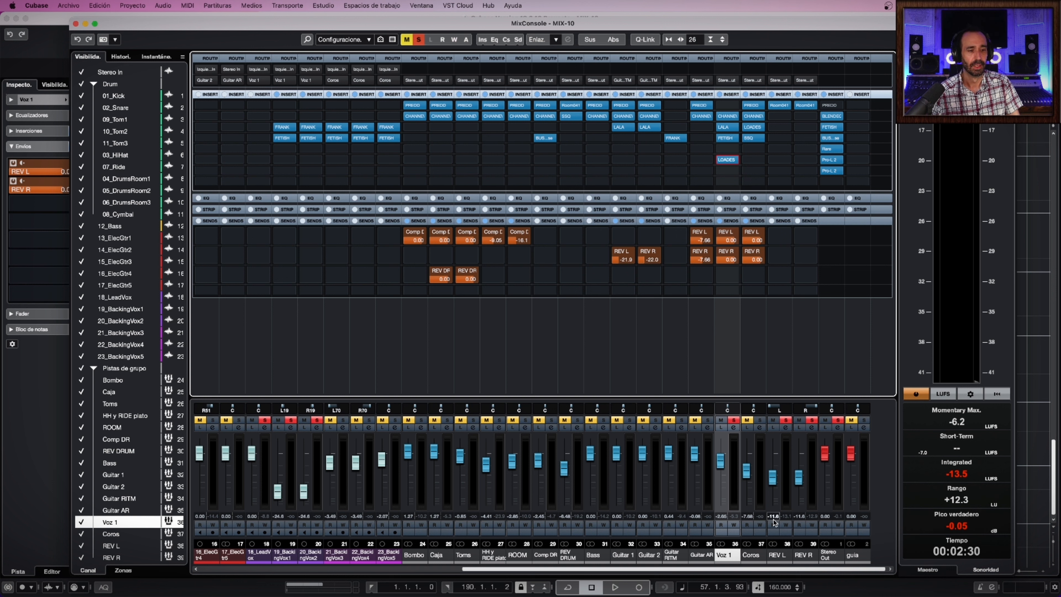
Examine the Room041 reverb on the REV L group and open the matching reverb on REV R.
left_click(780, 105)
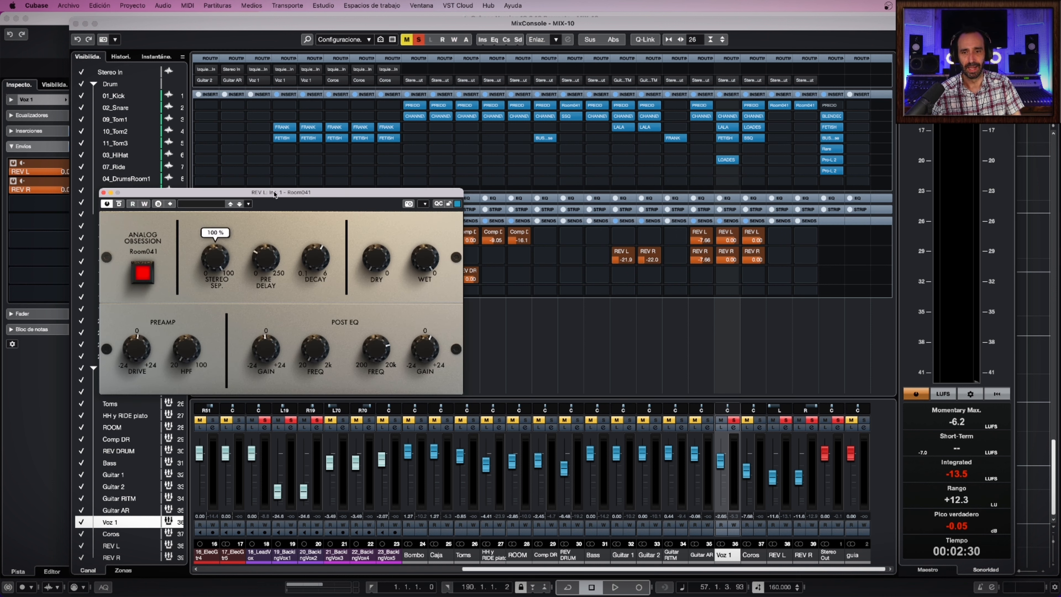
left_click_drag(275, 193, 341, 192)
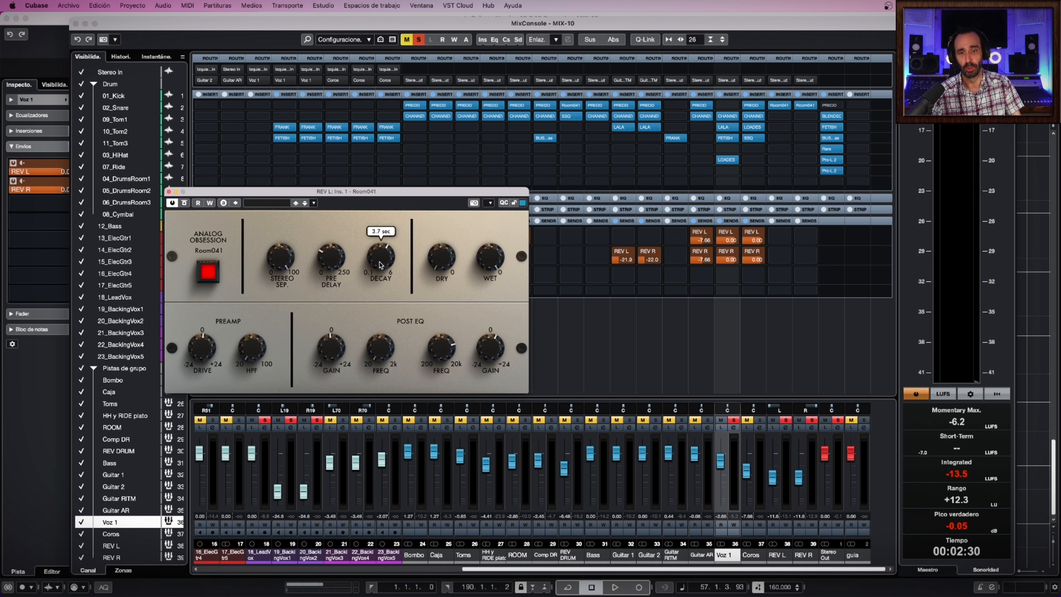
left_click(806, 105)
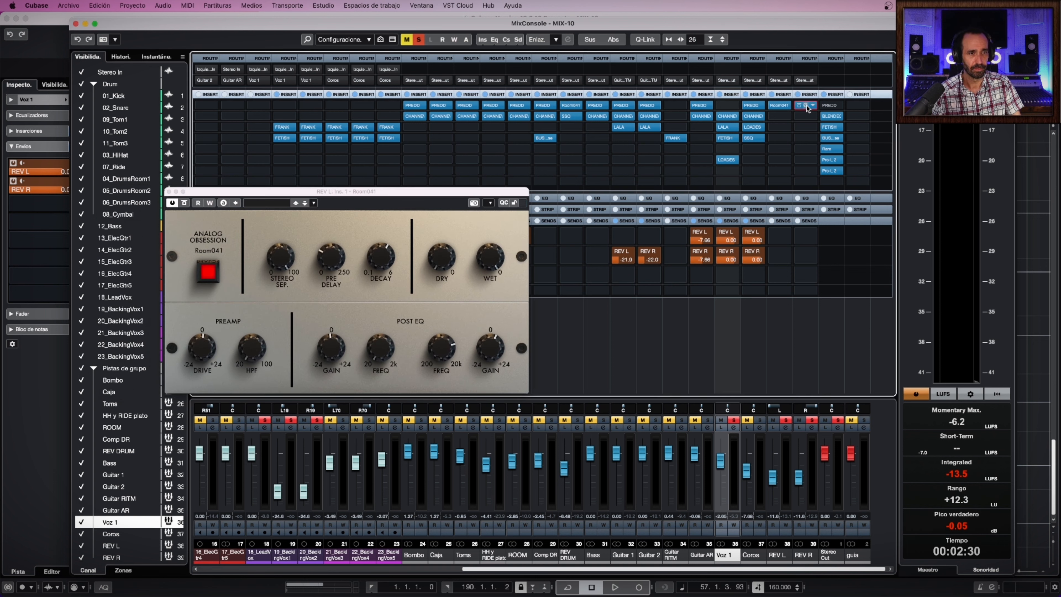